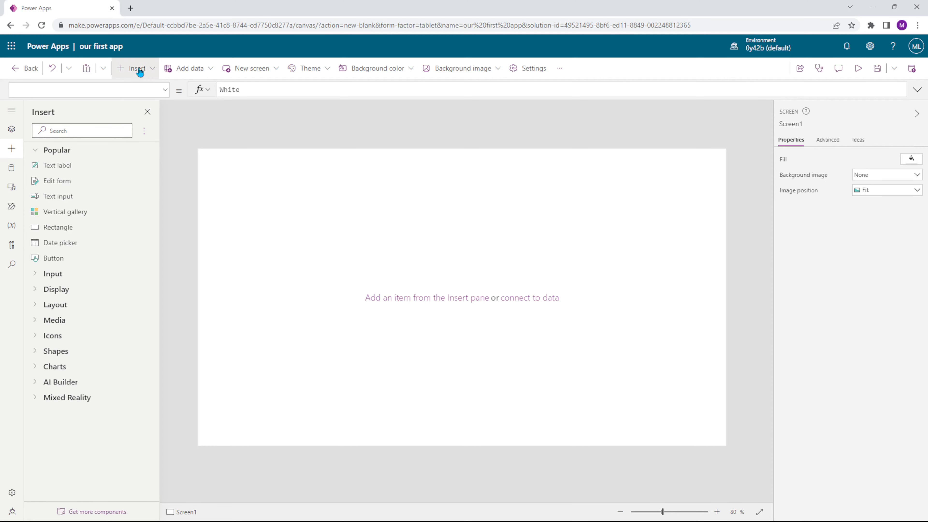
left_click(211, 69)
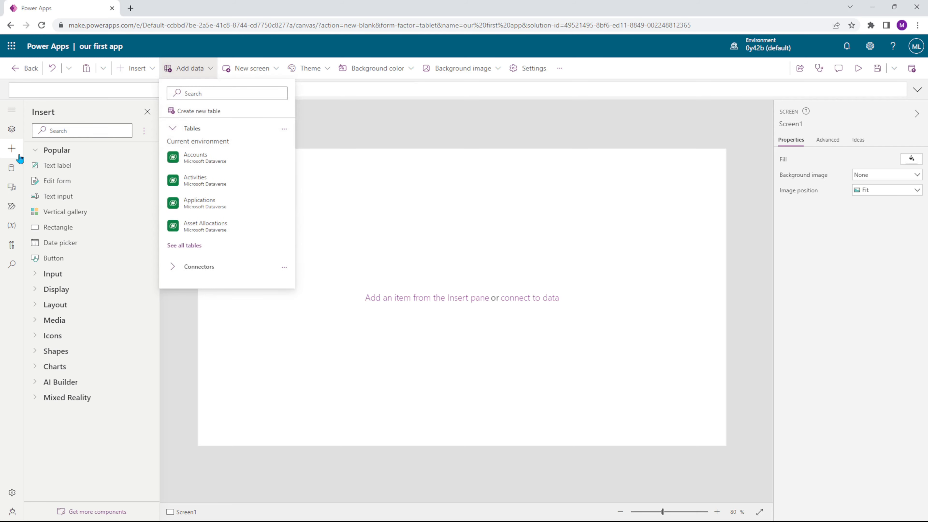
left_click(12, 168)
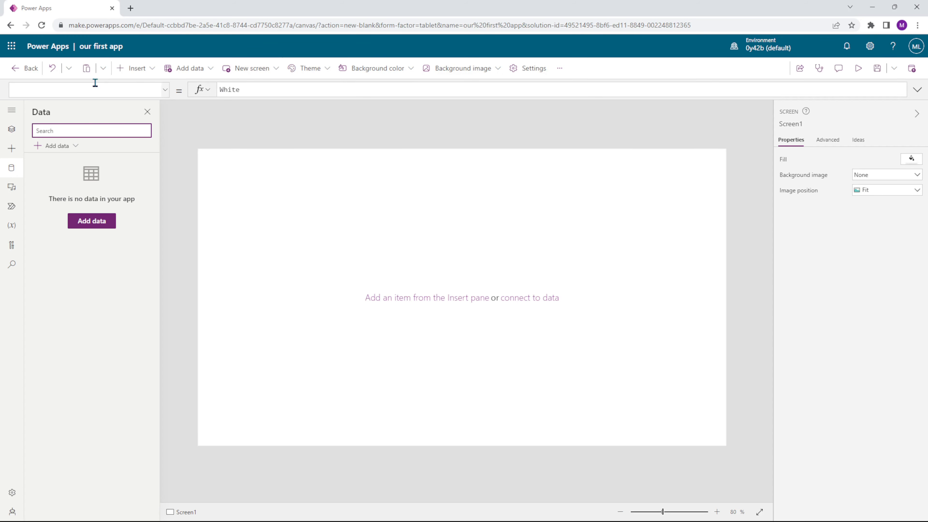
left_click(13, 131)
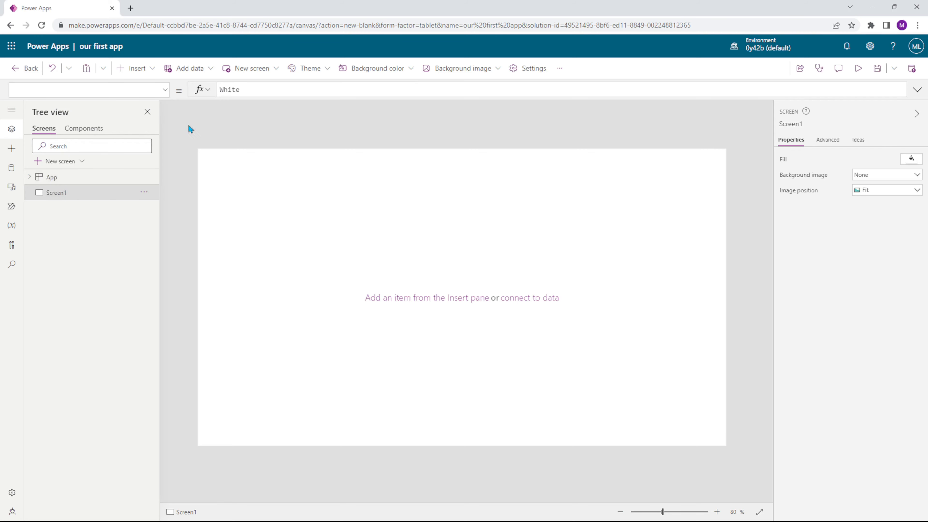
Insert a text label on Screen1 at about X 452, Y 205 and select it in the tree view
left_click(11, 149)
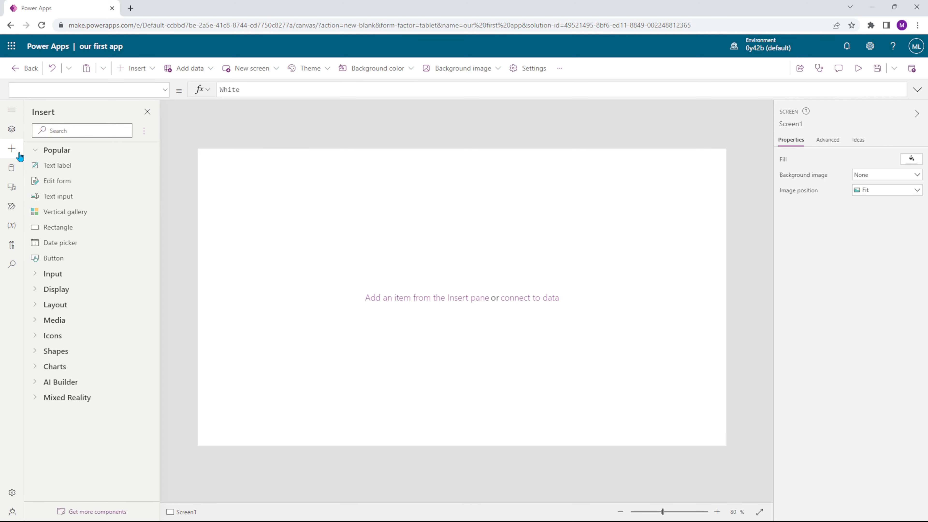
left_click_drag(45, 168, 373, 233)
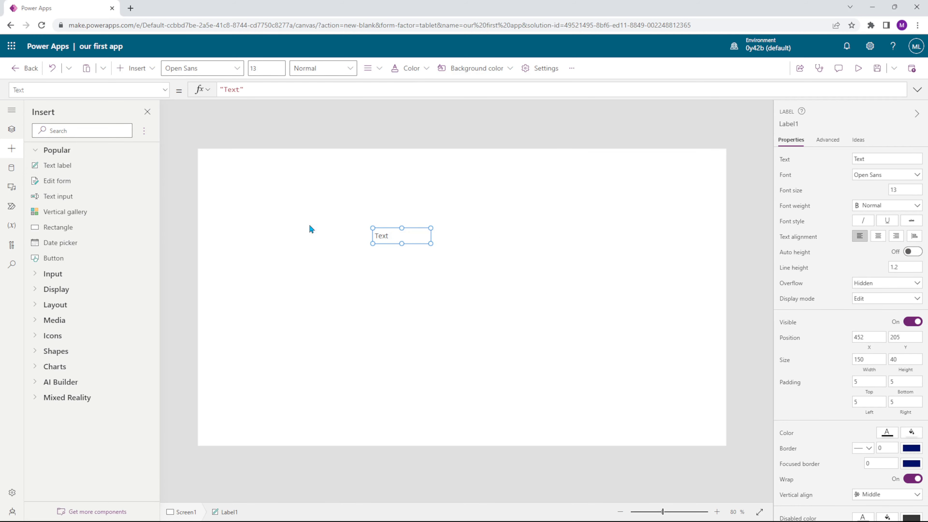
left_click(11, 129)
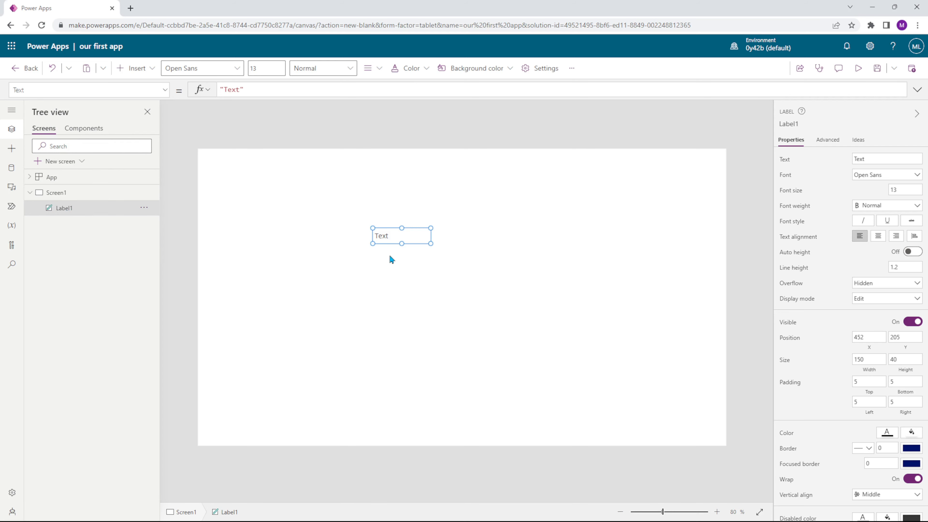
left_click(381, 263)
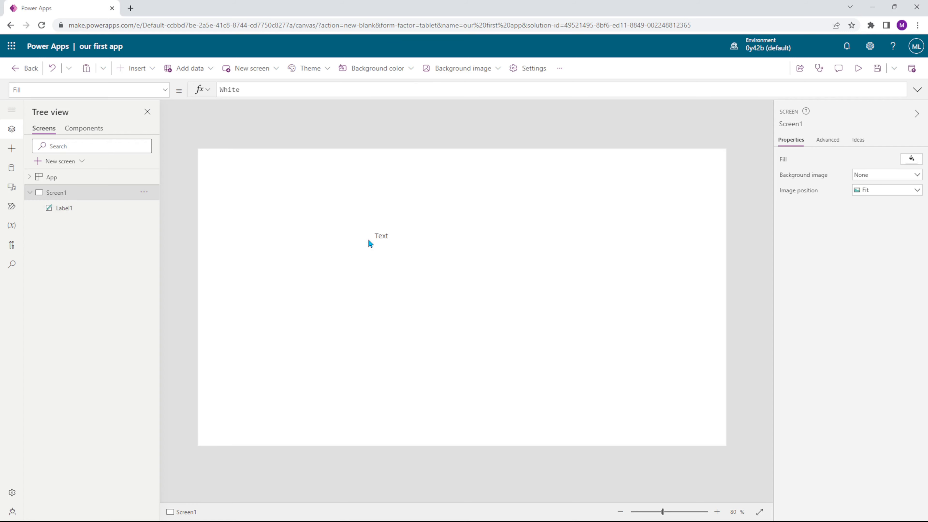
left_click(91, 210)
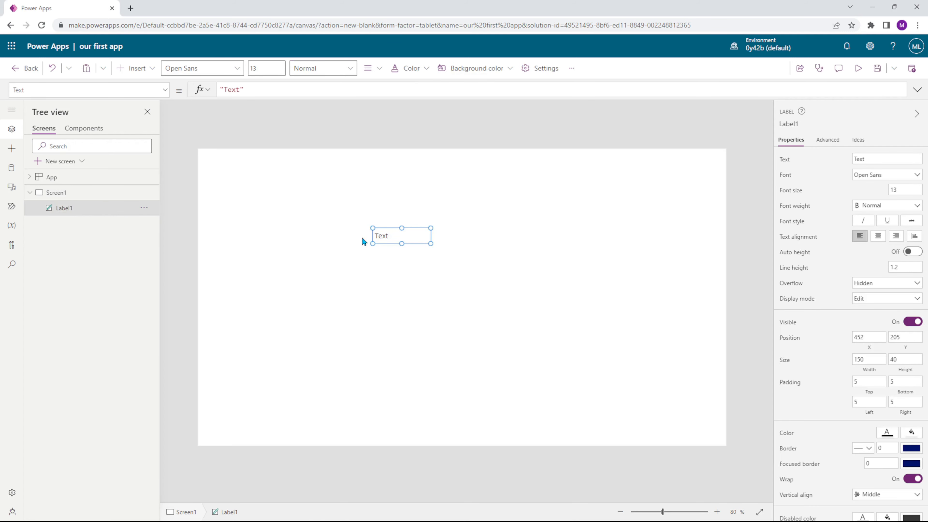
Resize the text label on the canvas to about 198 wide and 65 high
left_click(297, 226)
left_click(393, 238)
left_click_drag(429, 227, 380, 245)
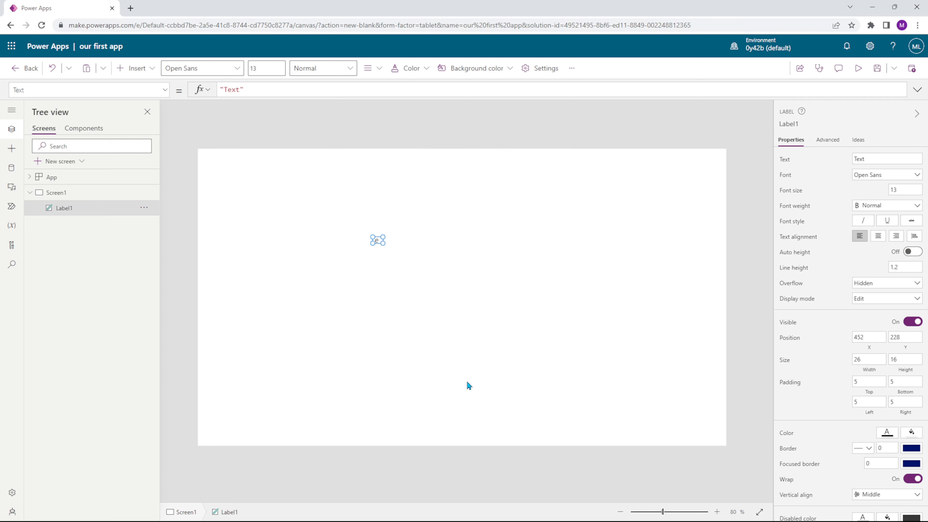
left_click_drag(383, 243, 411, 223)
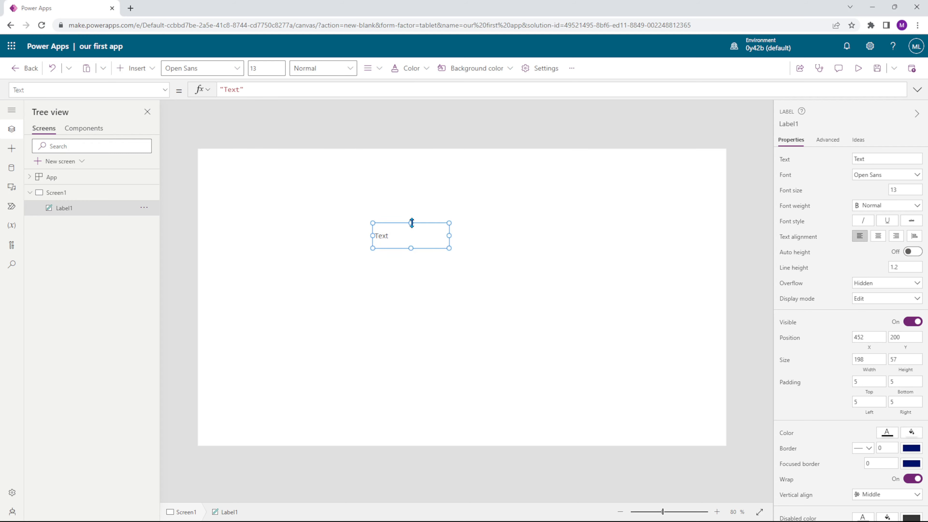
left_click(377, 195)
left_click(13, 148)
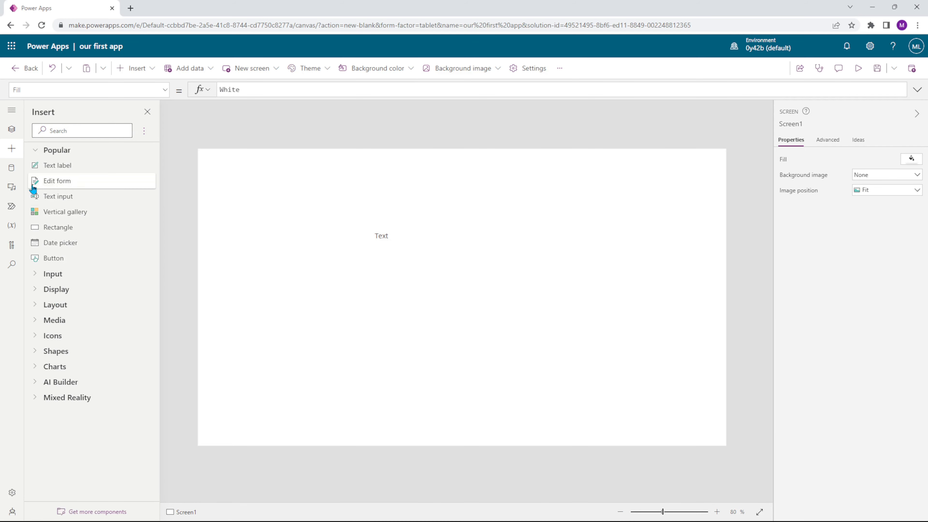
left_click(14, 168)
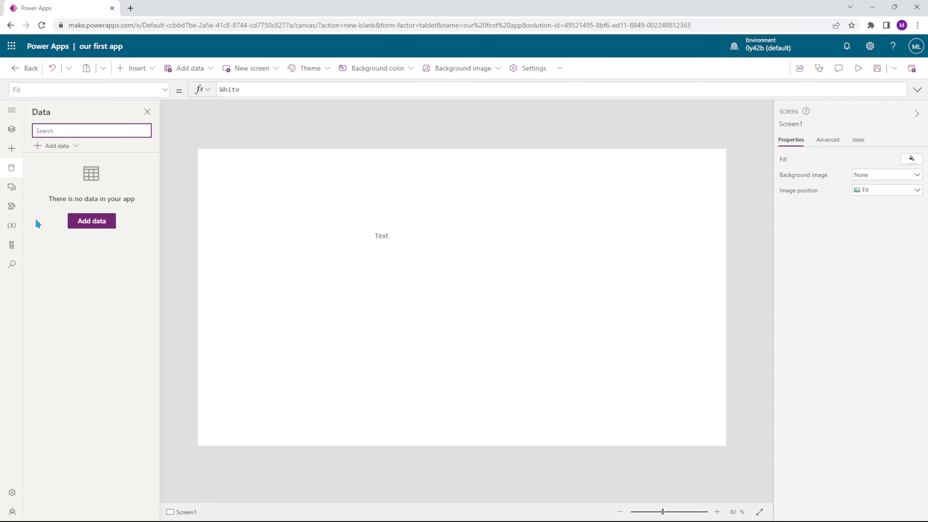
left_click(17, 212)
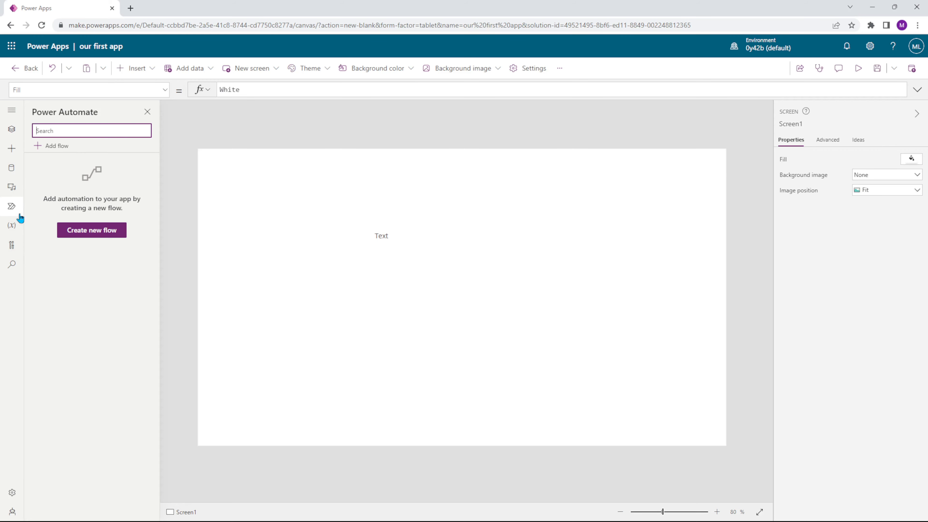
left_click(14, 133)
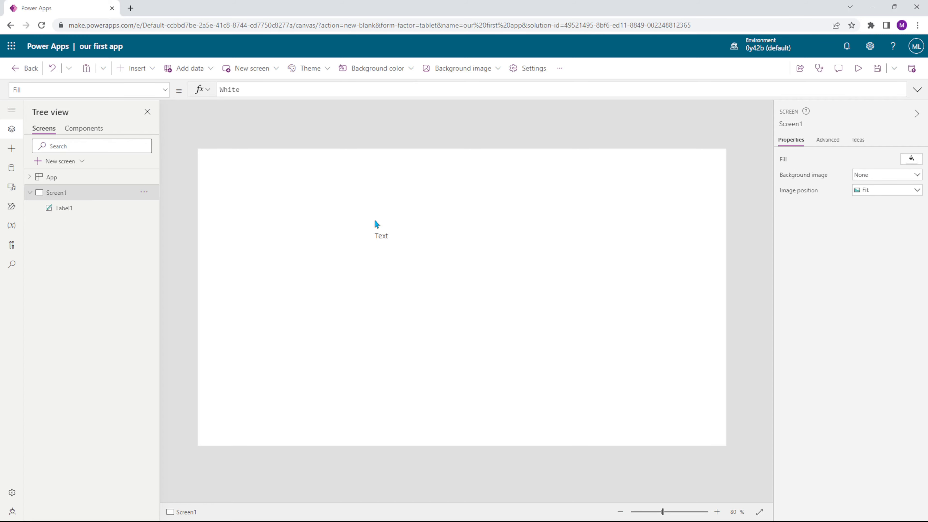
Select the text label and look through its available fonts without choosing another one
left_click(389, 239)
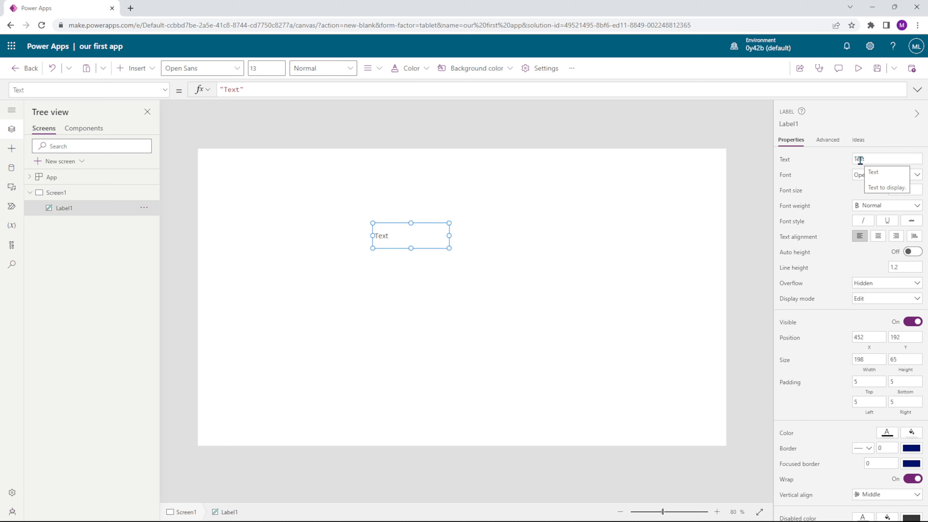
left_click(874, 175)
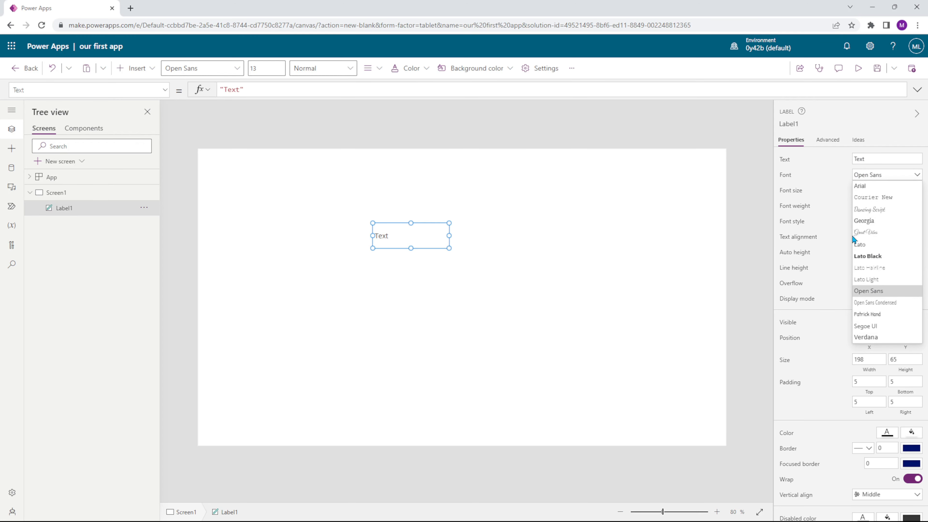
left_click(839, 183)
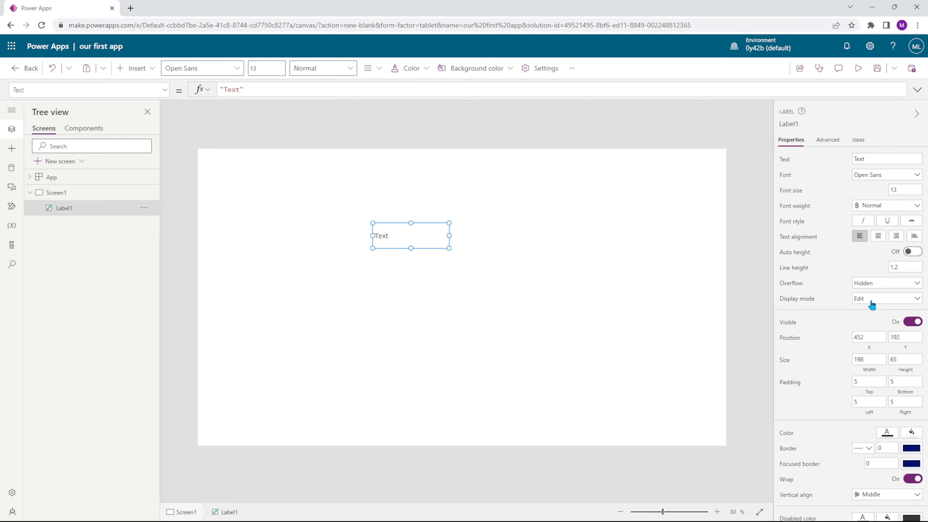
Set the text label's width to 50
left_click(868, 360)
type("50")
left_click(840, 358)
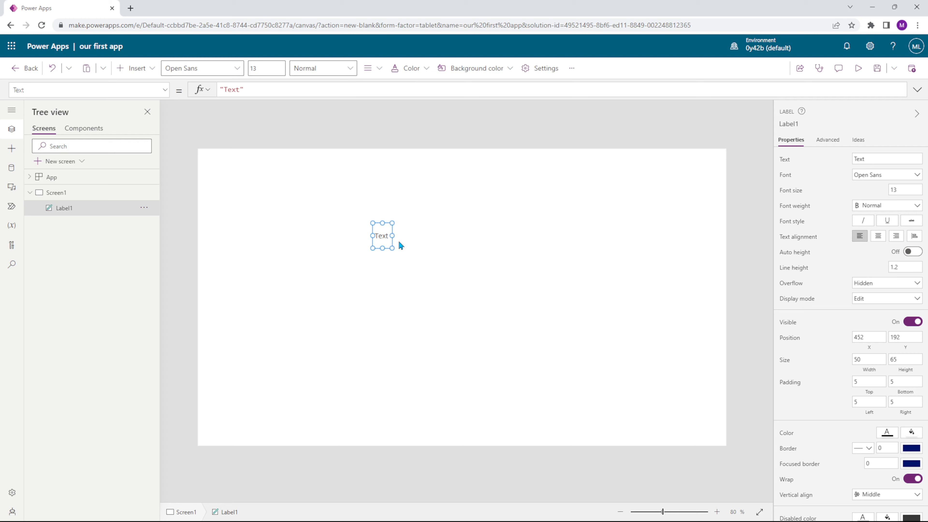
Widen the text label to about 252 and move it to about X 436, Y 192
left_click_drag(391, 236, 472, 243)
mouse_move(413, 235)
left_mouse_down()
mouse_move(423, 240)
mouse_move(414, 239)
left_mouse_up()
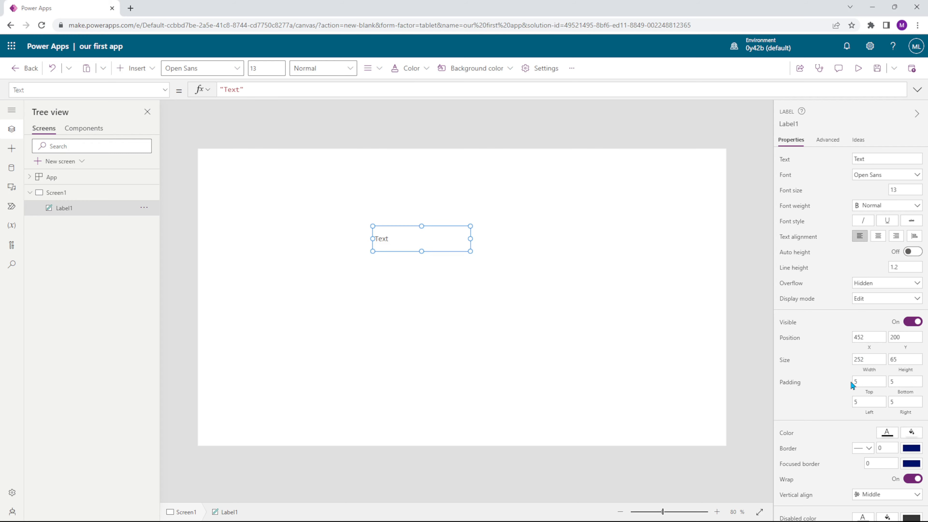
scroll(850, 381, "down", 1)
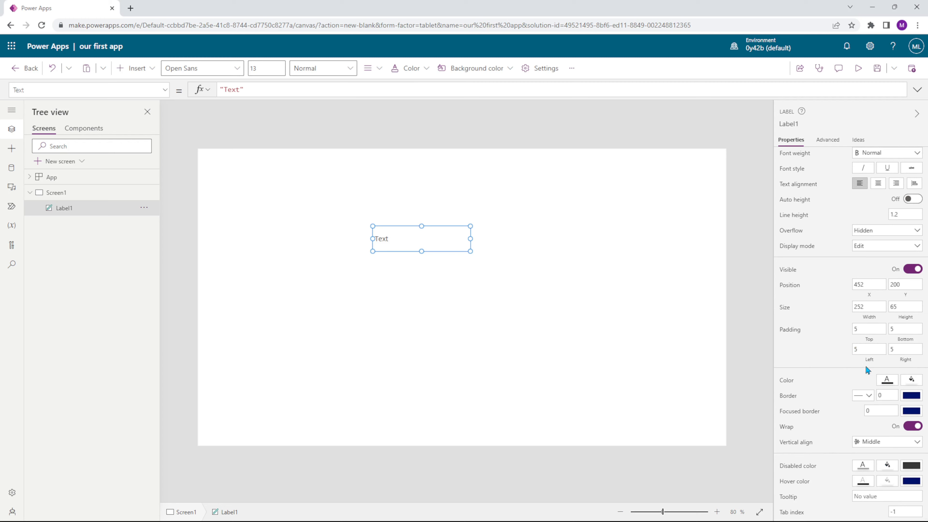
scroll(831, 391, "up", 1)
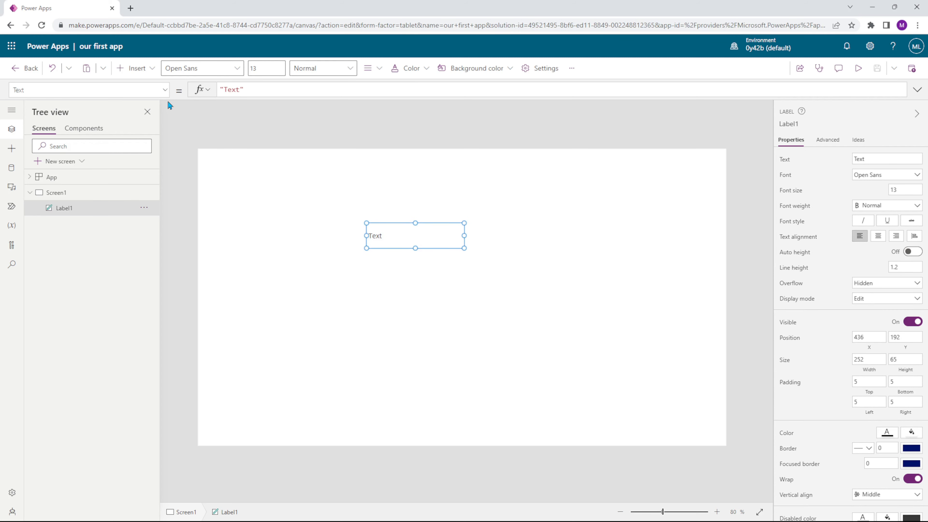
left_click(165, 90)
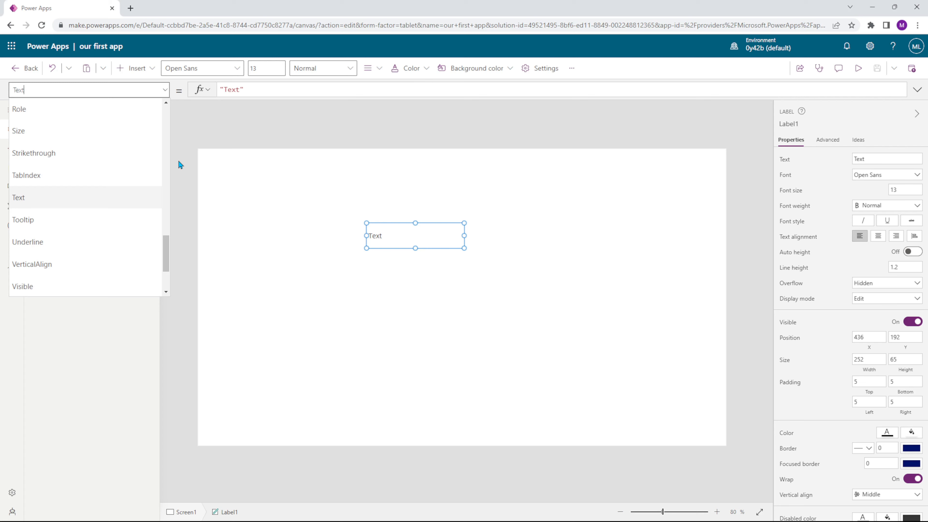
left_click(177, 150)
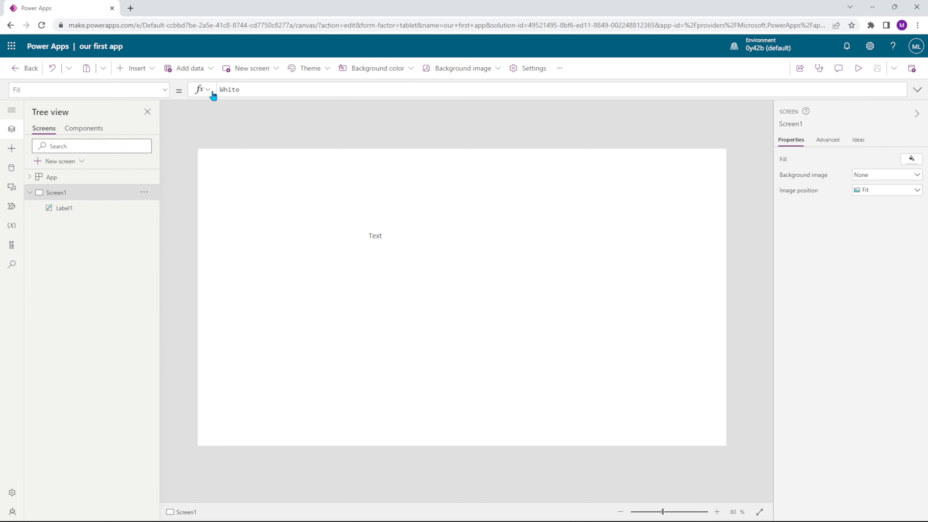
Insert a button on Screen1 and place it below the text label at about X 552, Y 332
left_click(136, 69)
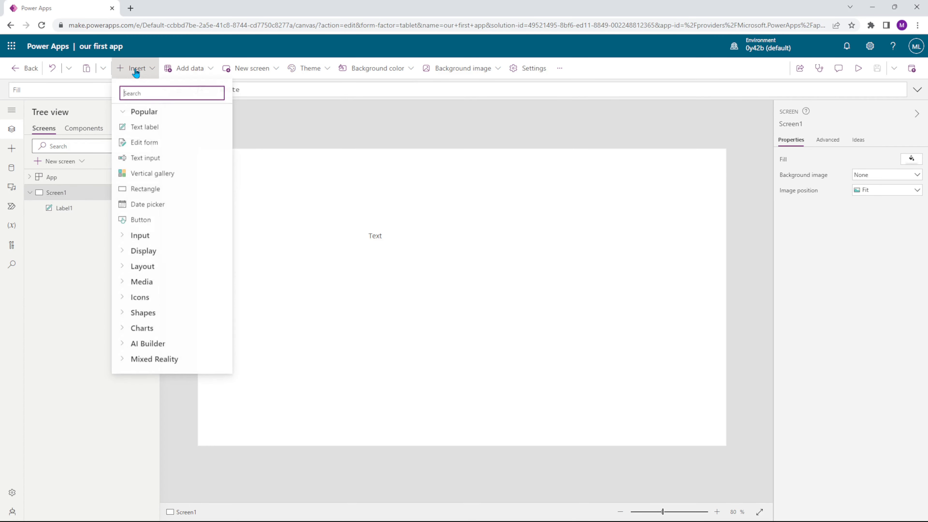
left_click(166, 219)
left_click_drag(244, 169, 442, 282)
Show the text label's Width property in the formula bar, then deselect the label
left_click(392, 239)
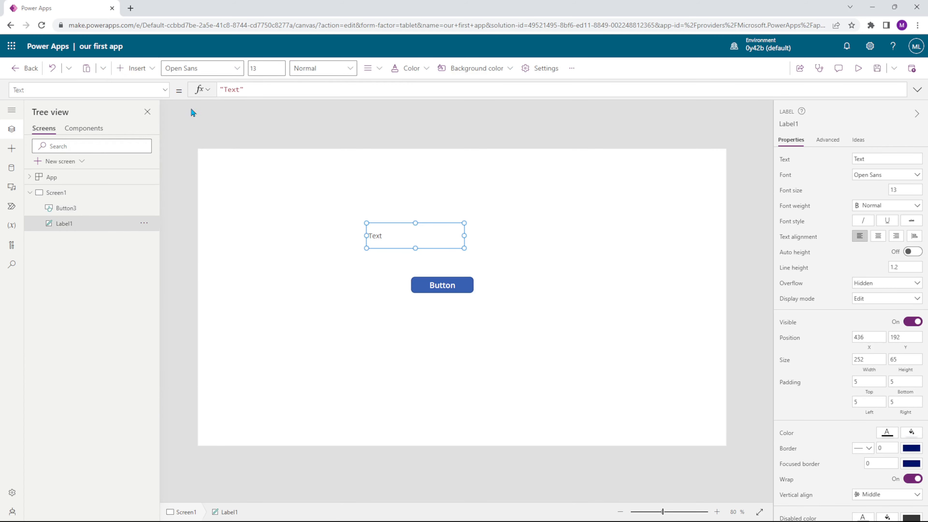
left_click(165, 90)
scroll(130, 192, "down", 2)
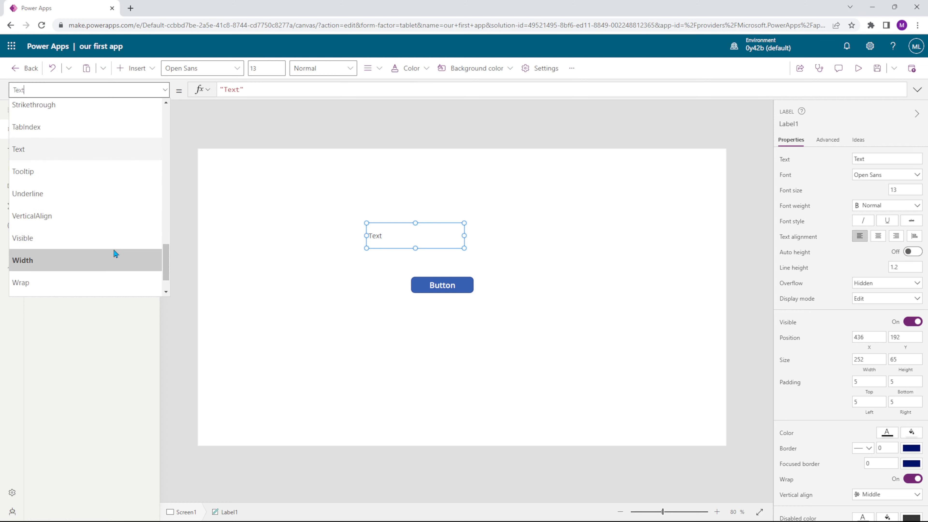
left_click(112, 257)
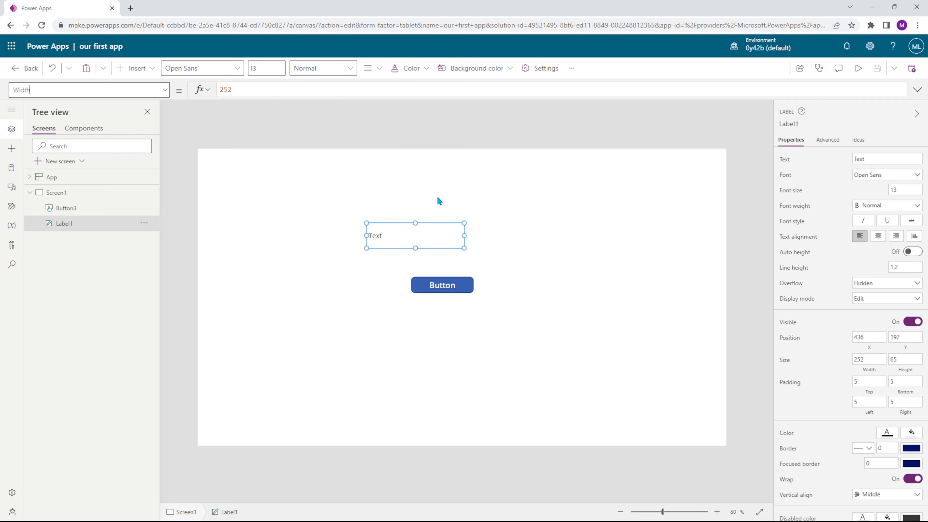
left_click(447, 261)
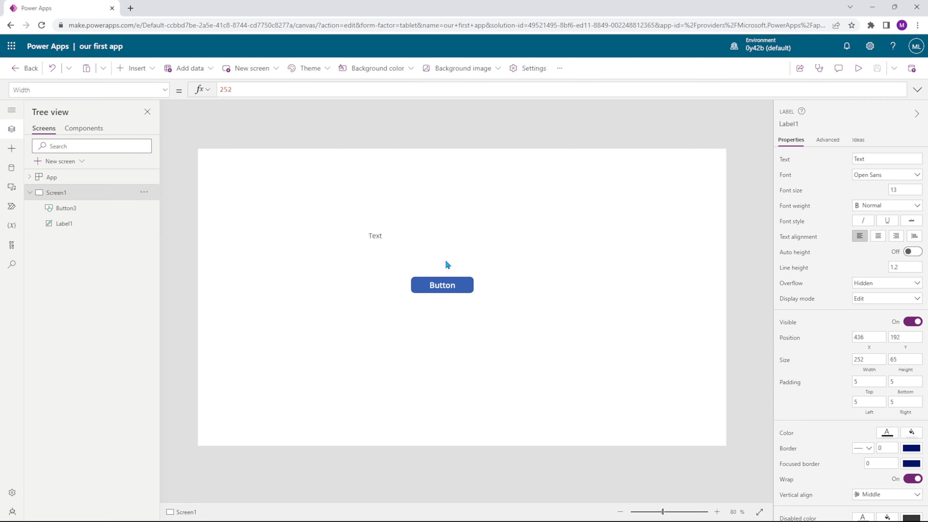
Show the button's OnSelect property in the formula bar, then deselect the button
left_click(441, 291)
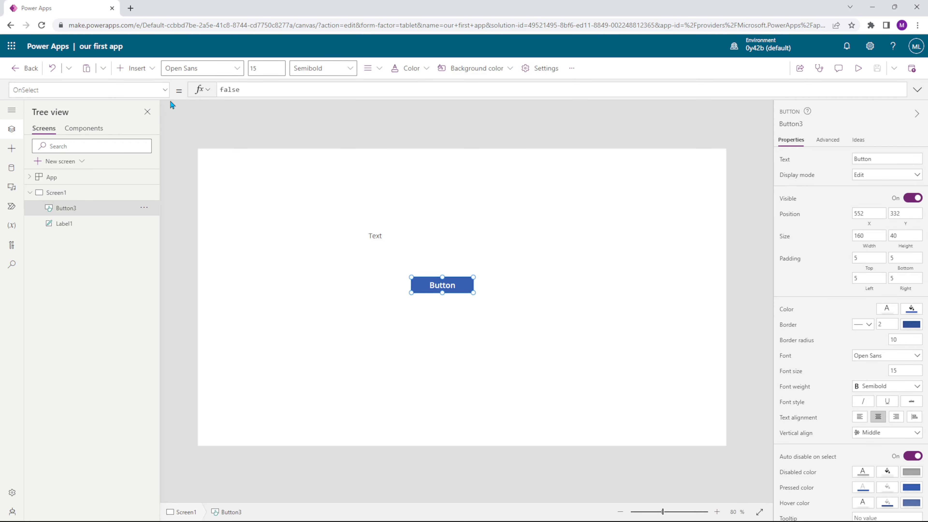
left_click(164, 90)
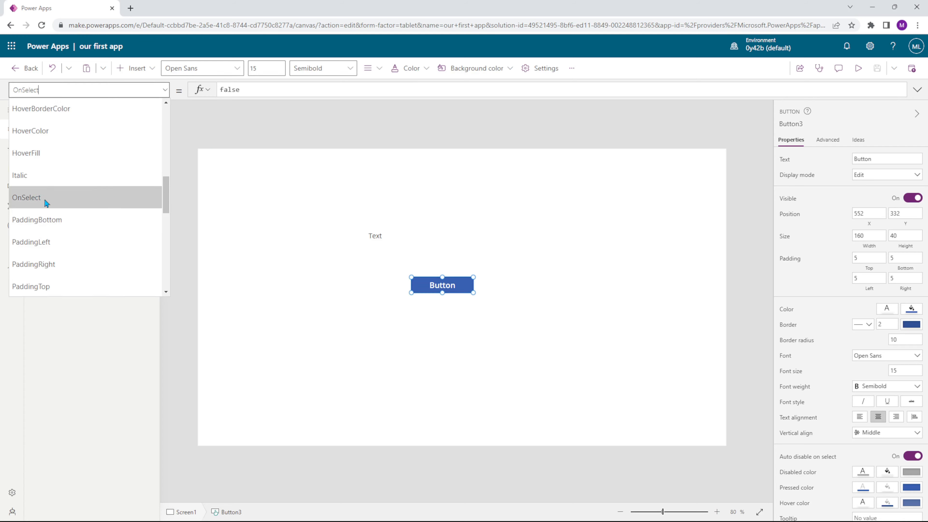
left_click(149, 197)
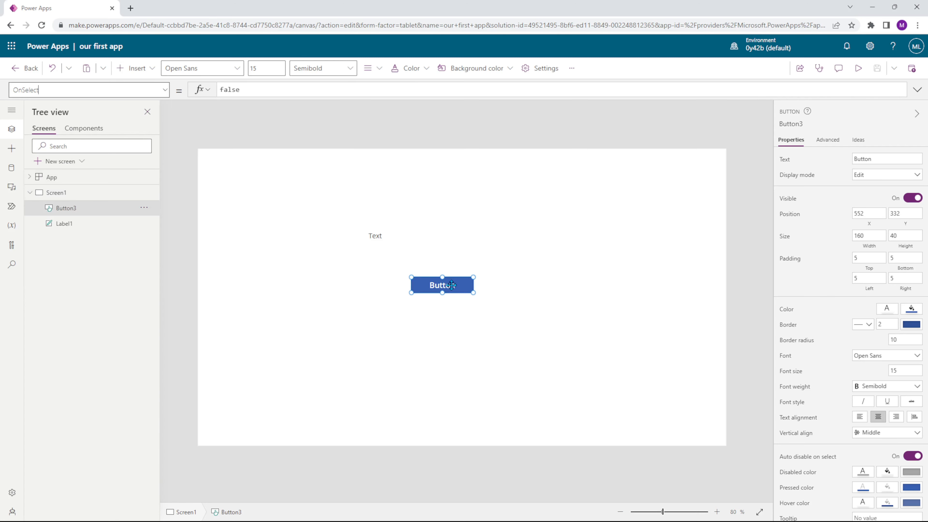
left_click(286, 202)
Find the Timer control, insert it on Screen1 and move it to about X 146, Y 274
left_click(148, 77)
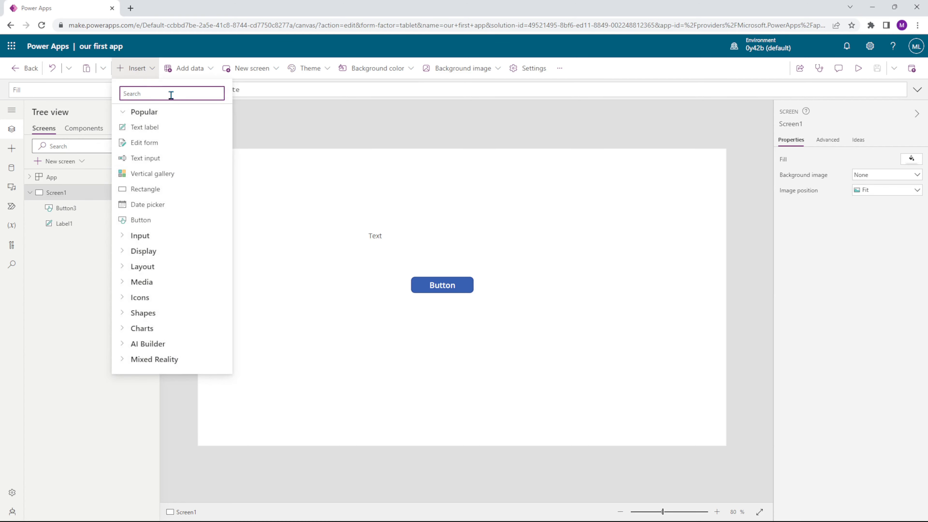
type("timer")
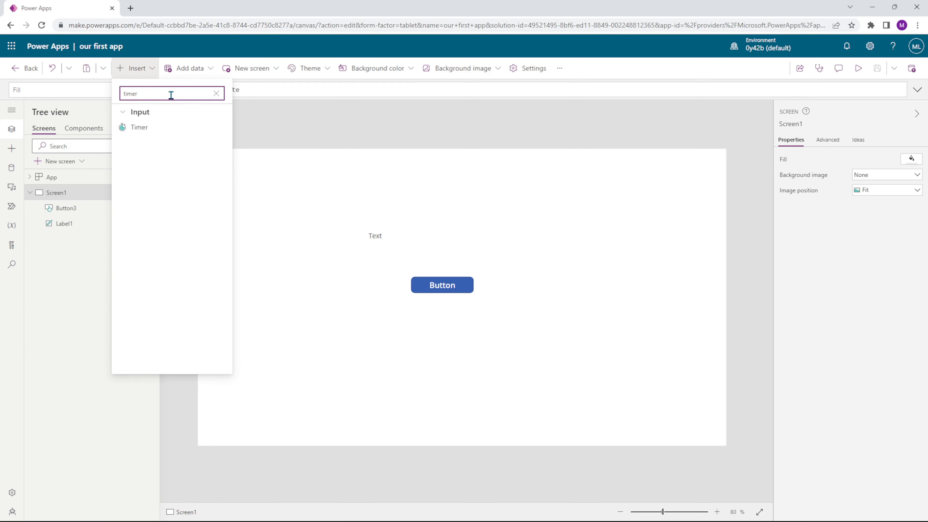
left_click(165, 129)
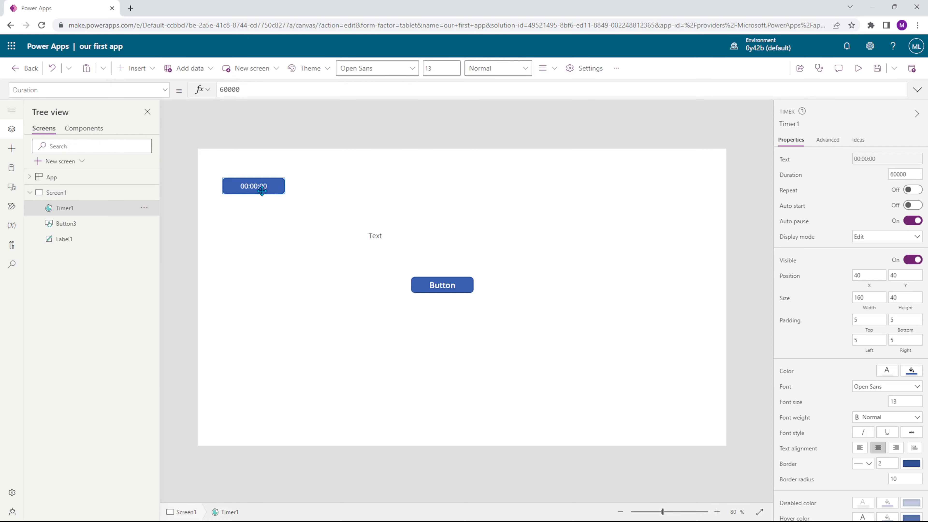
left_click_drag(262, 191, 294, 267)
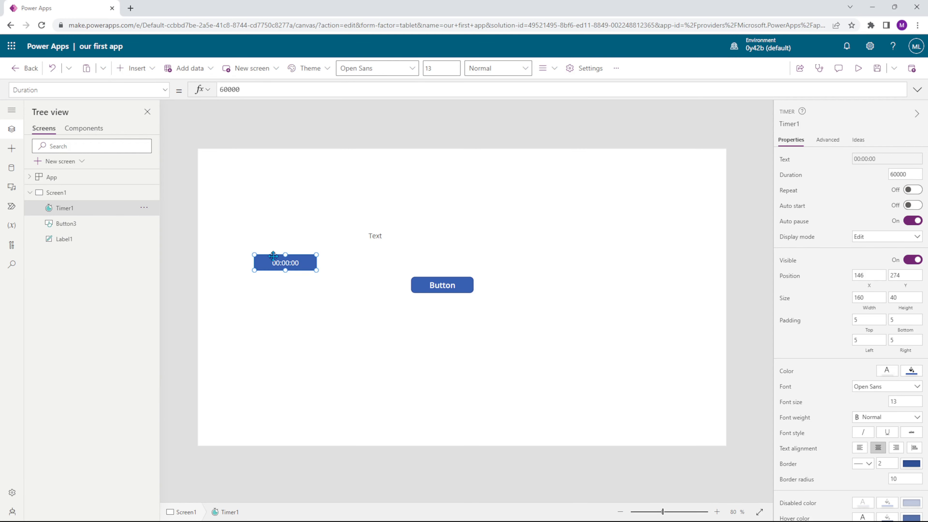
Set the timer's Visible property to false, then deselect the timer
left_click(170, 89)
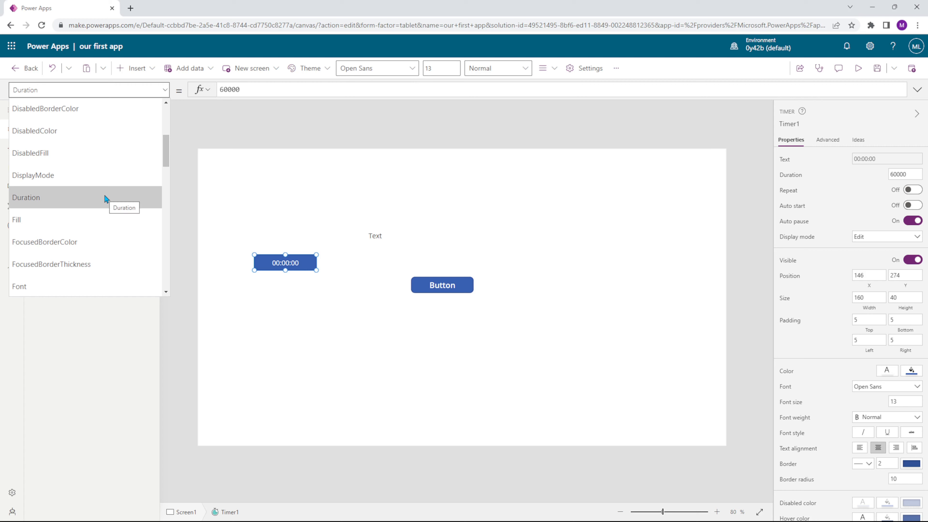
scroll(105, 199, "down", 10)
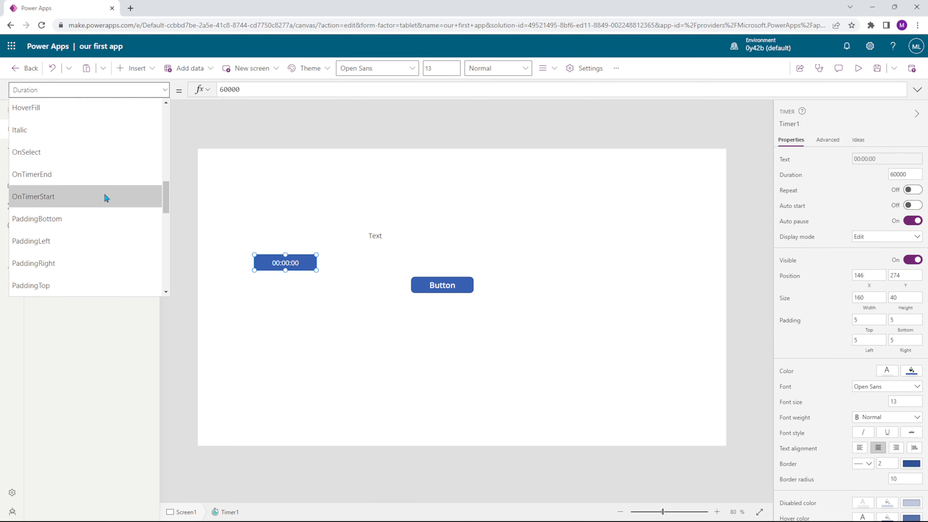
scroll(106, 197, "down", 5)
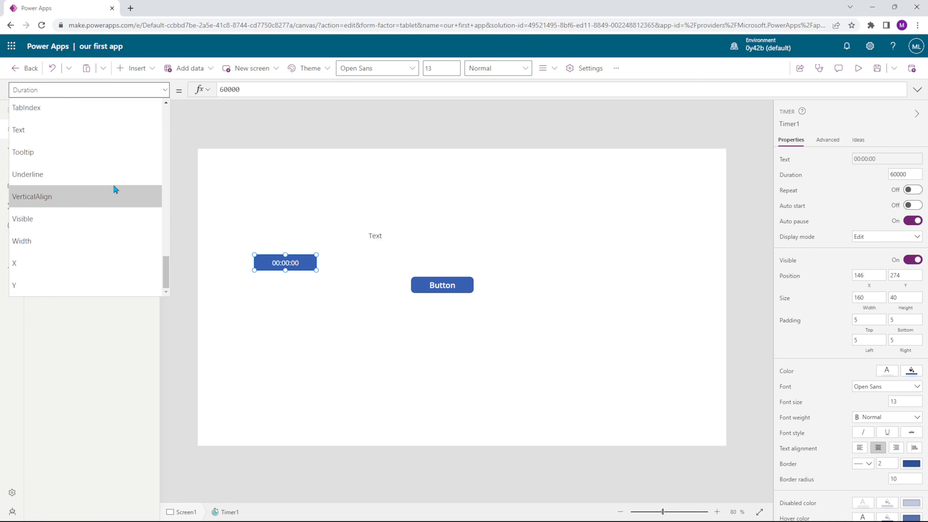
left_click(94, 219)
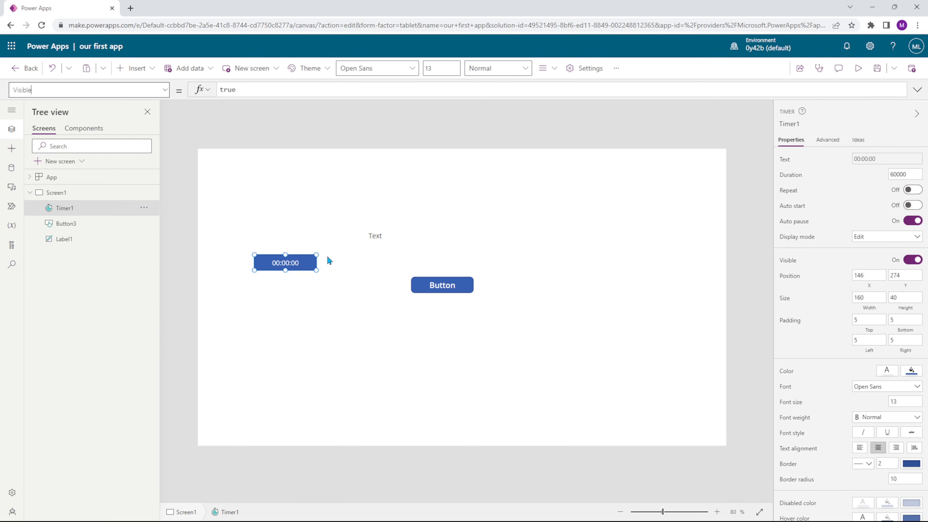
left_click(285, 259)
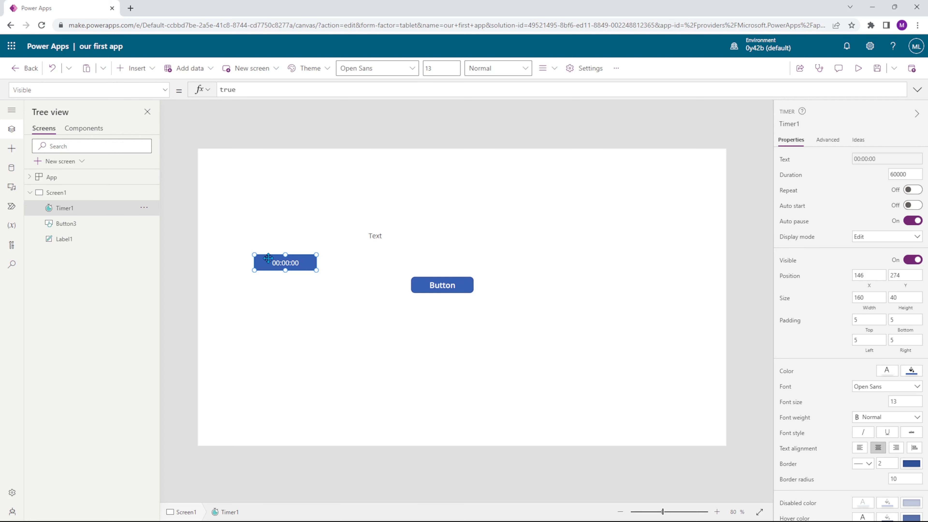
double_click(241, 91)
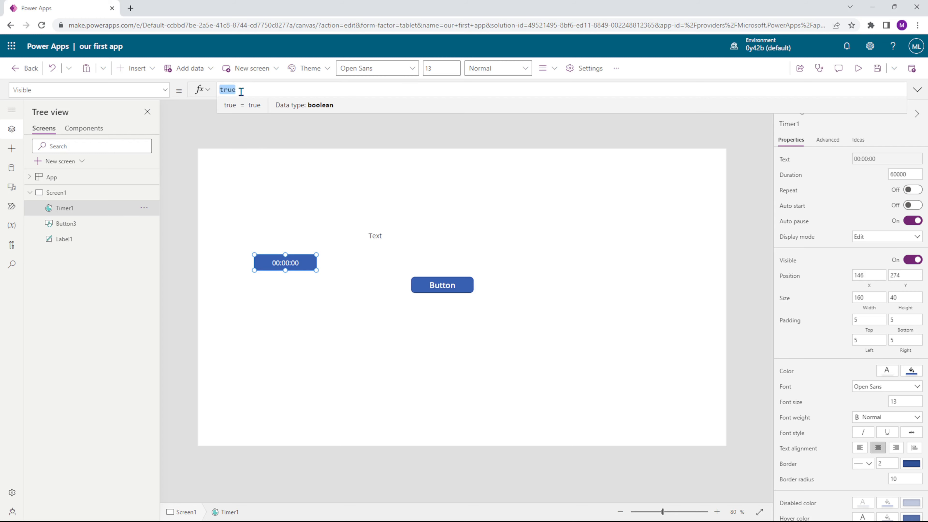
type("false")
left_click(278, 179)
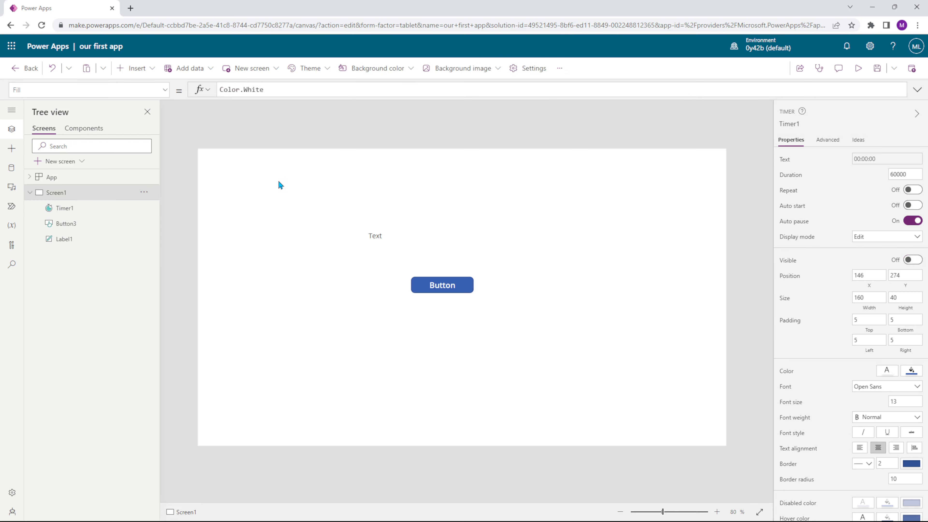
Select the hidden timer, move it to about X 149, Y 332, then reselect Timer1 by name and deselect it
left_click_drag(230, 196, 358, 334)
left_click_drag(292, 260, 294, 278)
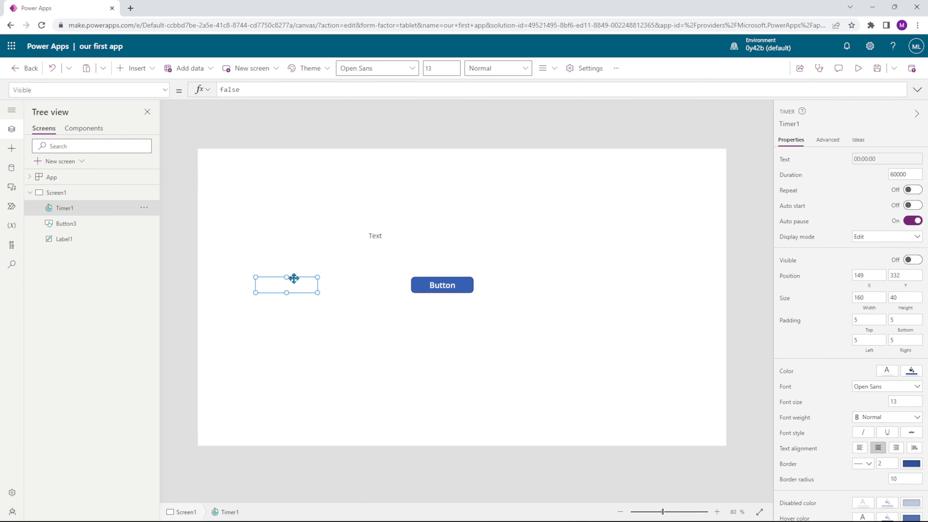
left_click(298, 308)
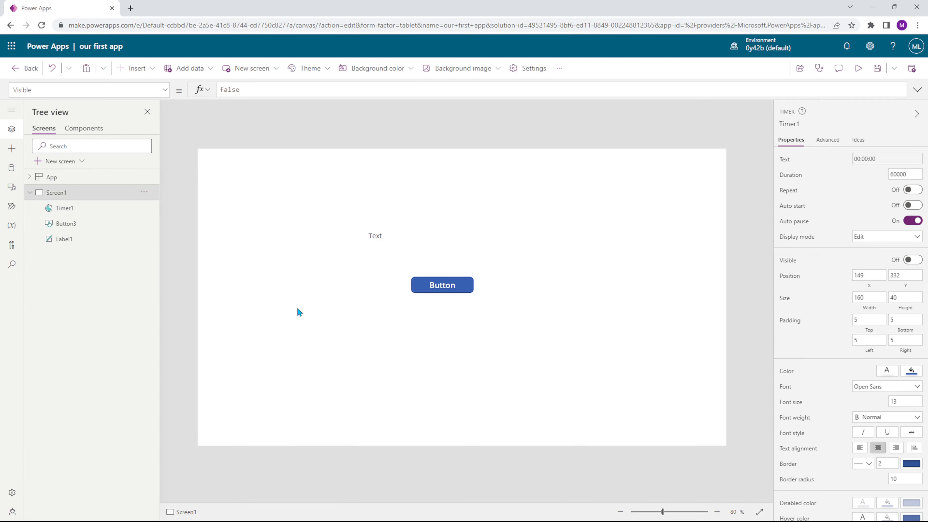
left_click(85, 209)
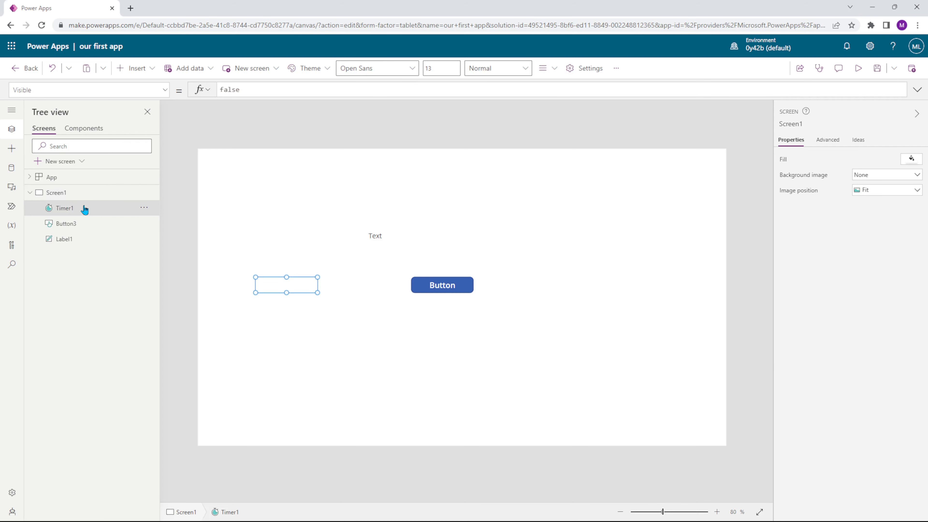
left_click(482, 269)
Move the button to about X 732, Y 444, then deselect it
left_click(453, 286)
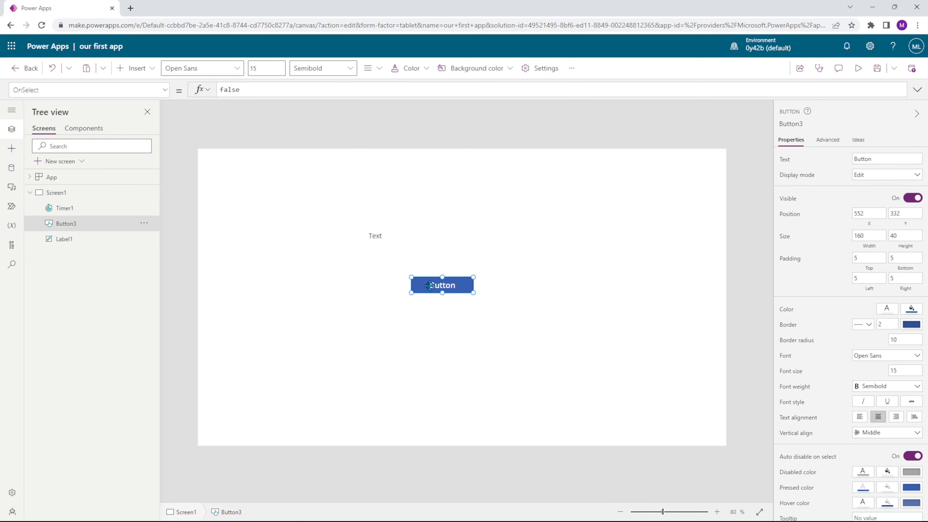
left_click_drag(433, 287, 499, 328)
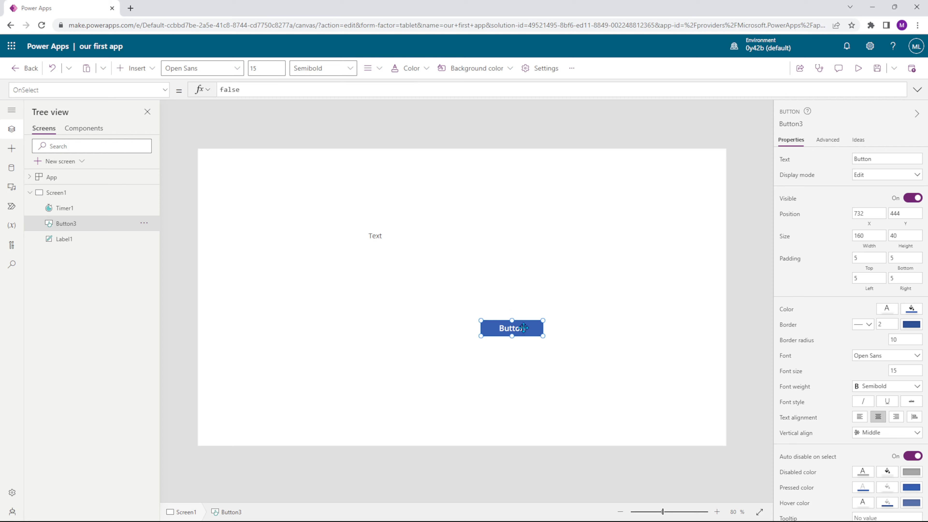
left_click(439, 274)
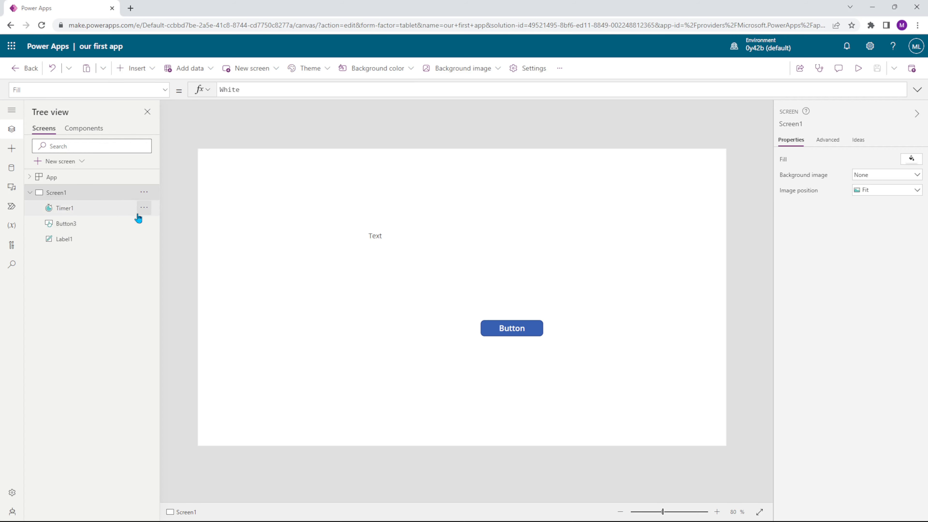
Collapse Screen1's list of controls and add a new screen with the Blank layout
left_click(33, 194)
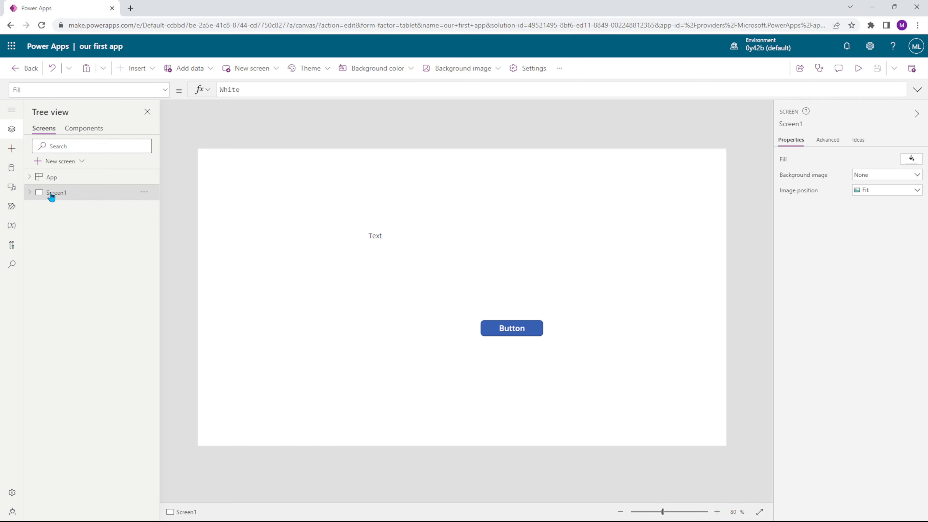
left_click(75, 163)
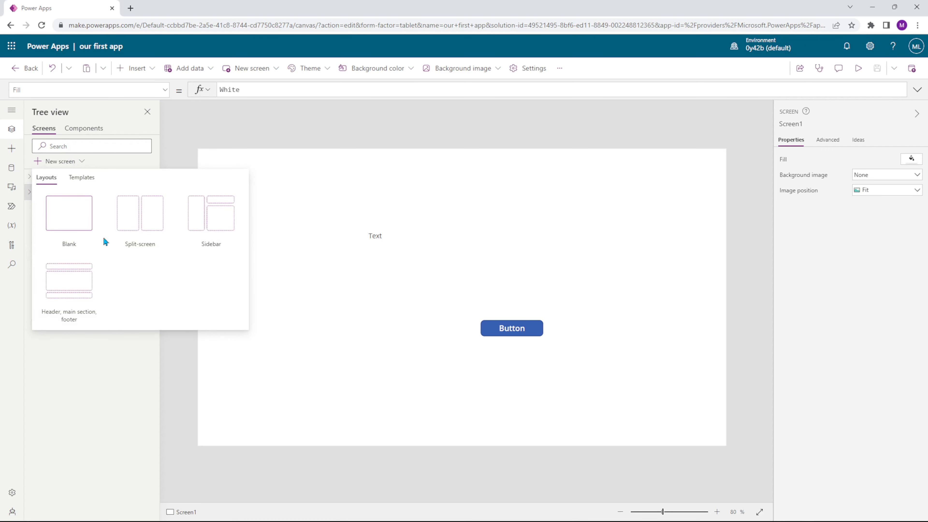
left_click(74, 219)
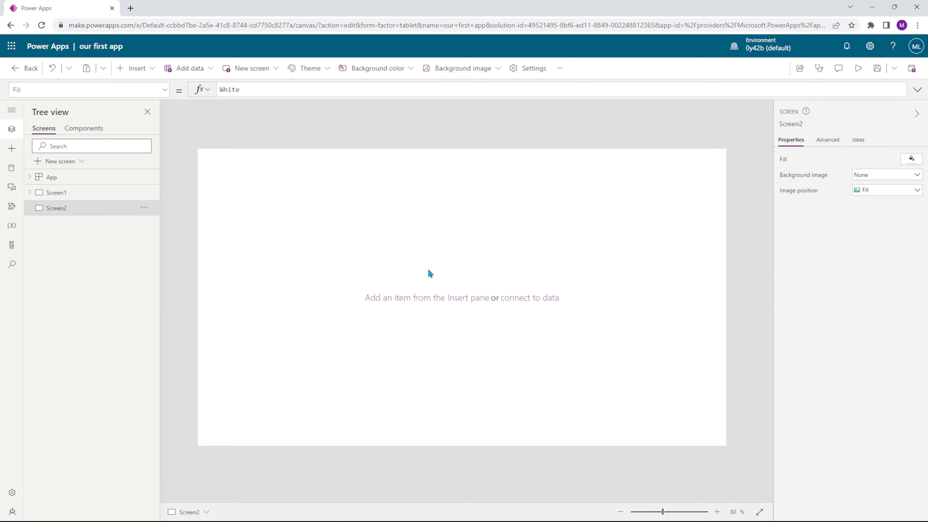
Rename the new blank screen as second
left_click(144, 212)
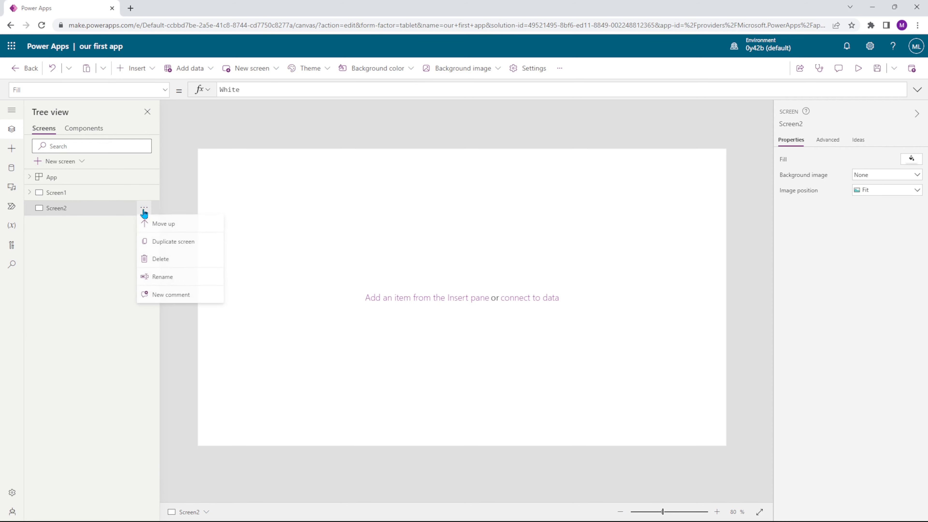
left_click(172, 277)
type("second")
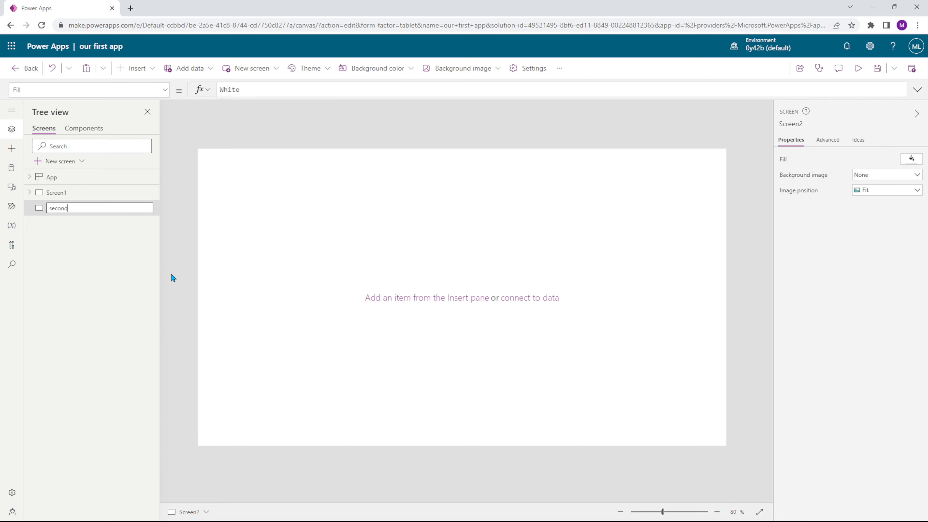
key("Return")
Rename Screen1 as first
left_click(104, 200)
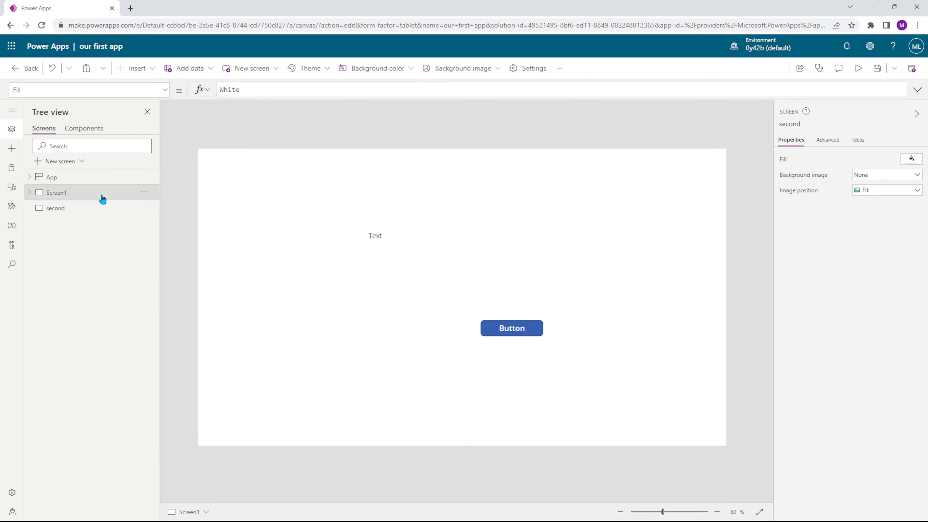
left_click(145, 193)
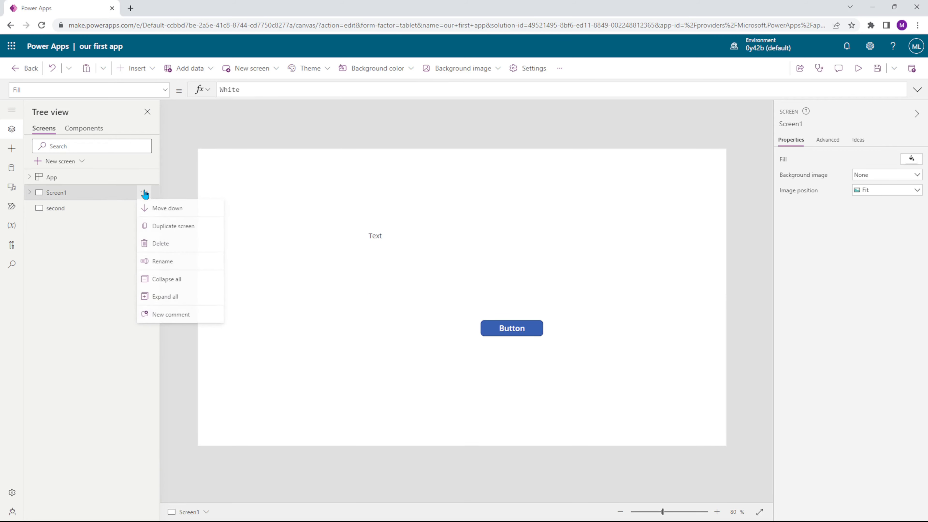
left_click(174, 258)
type("first")
key("Return")
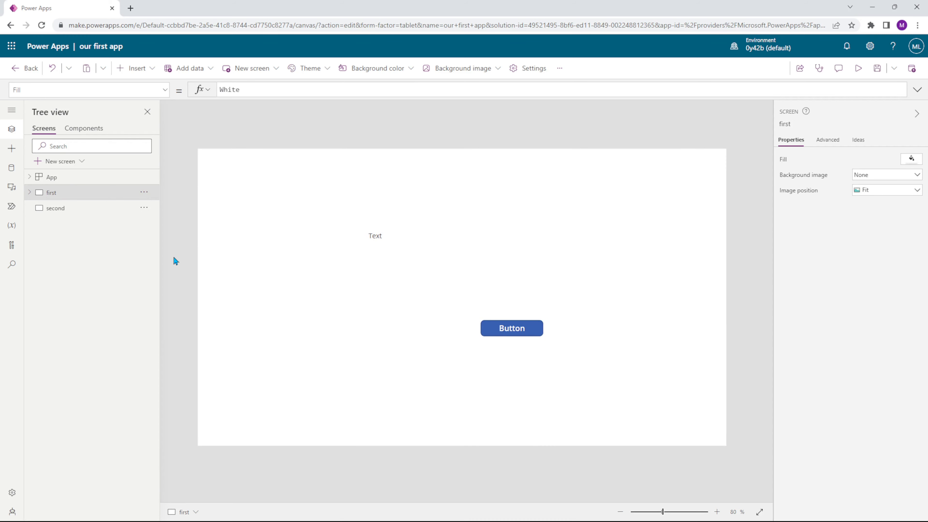
Duplicate the screen named first and select the copied text label
left_click(144, 196)
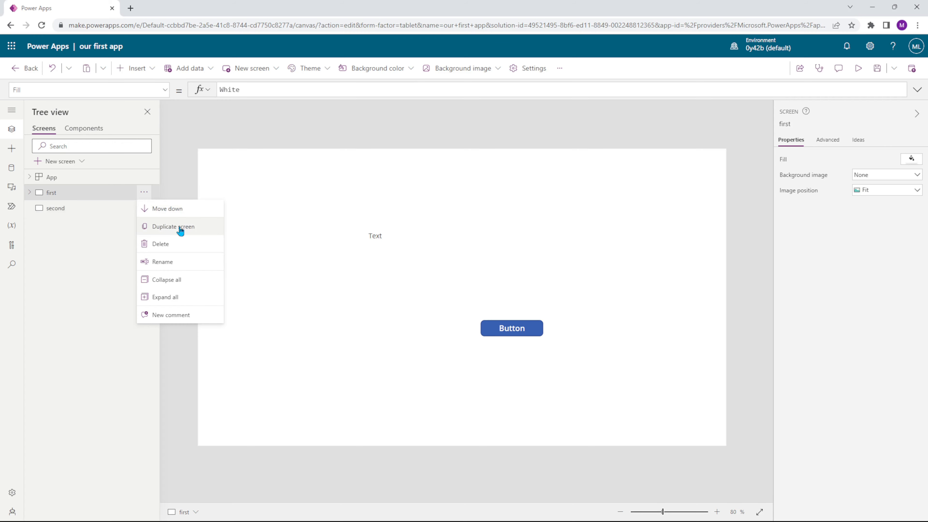
left_click(153, 228)
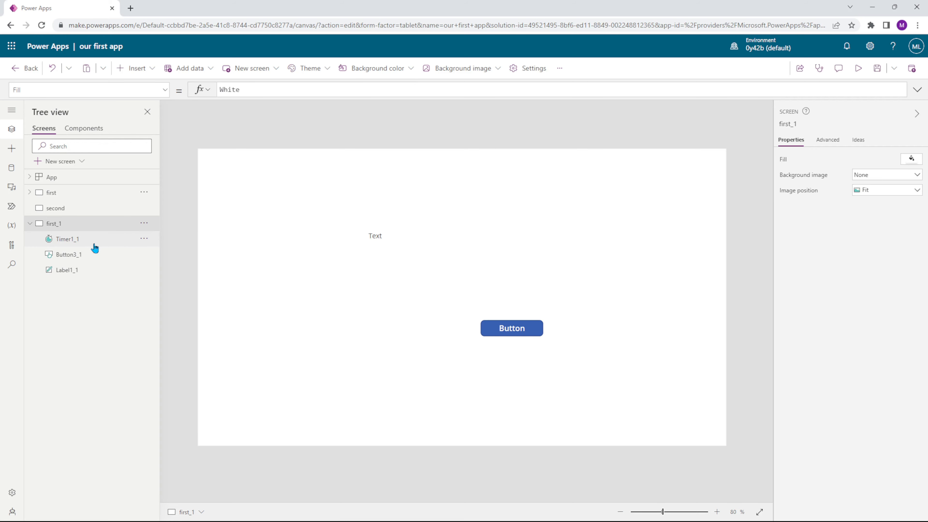
left_click(402, 231)
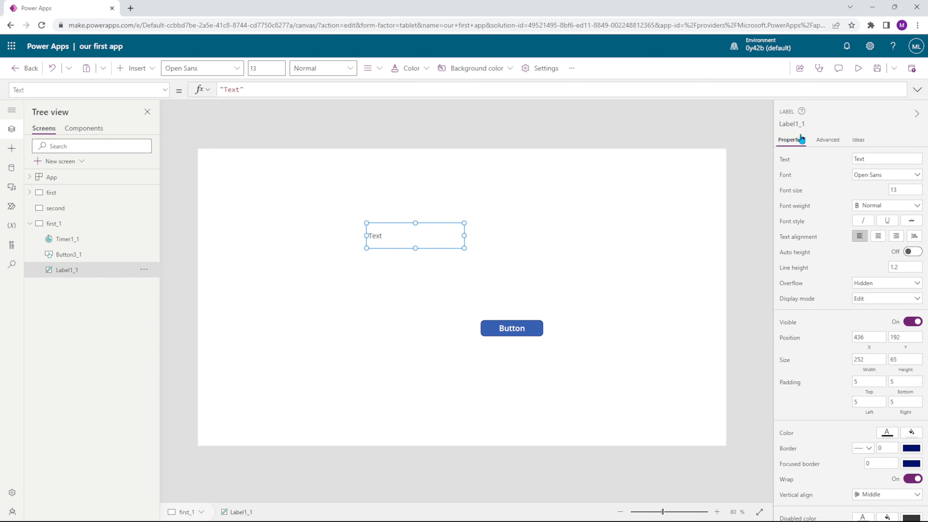
Rename the button on the duplicated screen as navigate
left_click(518, 329)
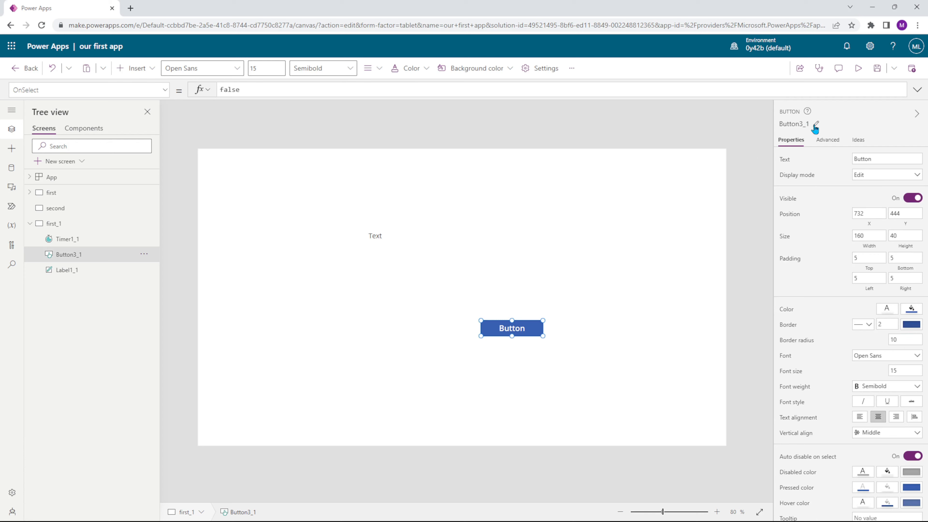
left_click(813, 125)
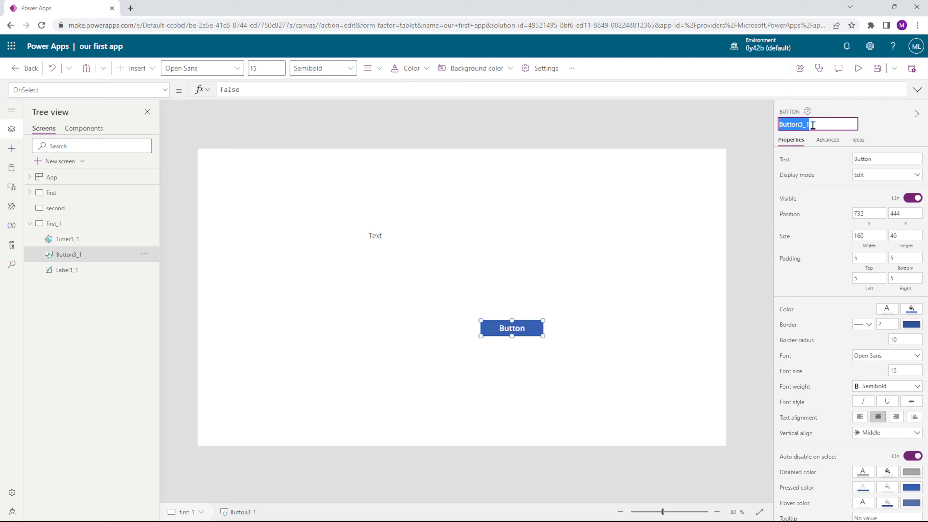
type("navigate")
key("Return")
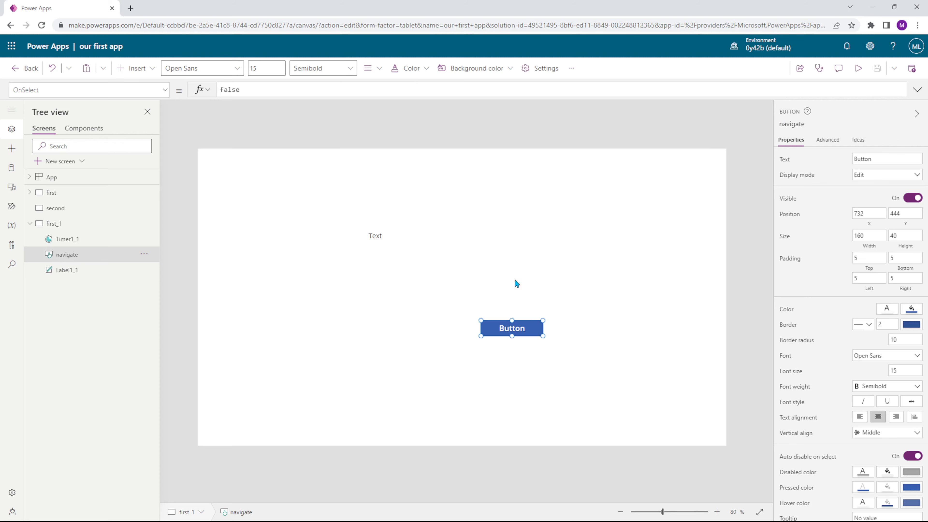
Expand the first screen's controls and compare its button with the navigate button on the duplicated screen
left_click(154, 223)
left_click(30, 193)
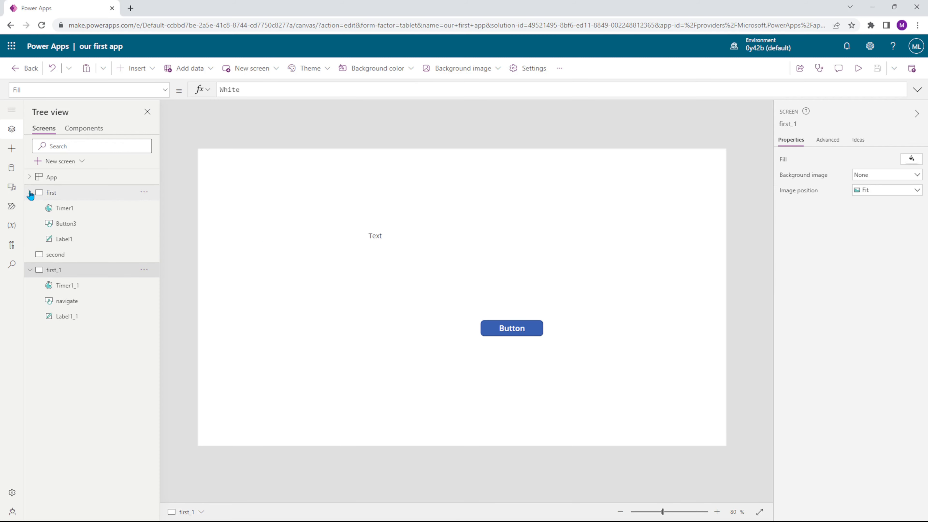
left_click(90, 226)
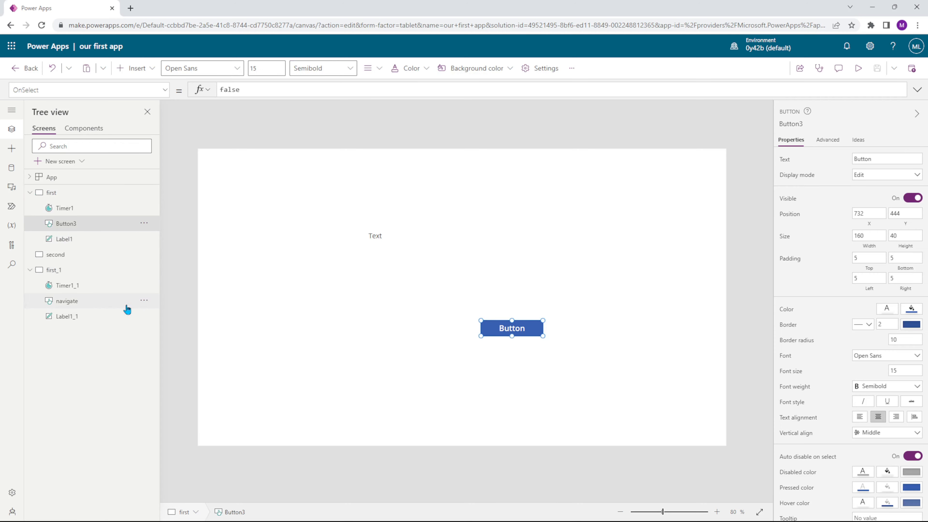
left_click(86, 302)
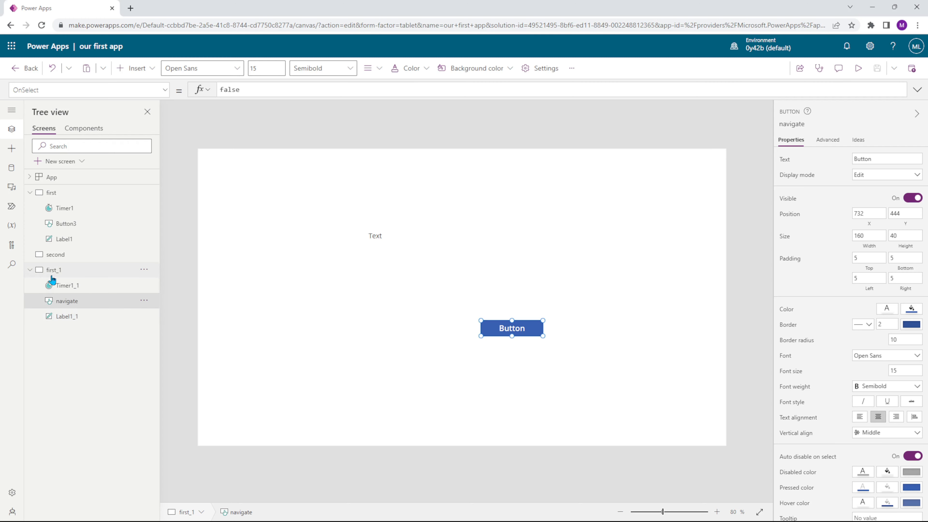
Collapse the duplicated screen first_1 and delete it
left_click(32, 270)
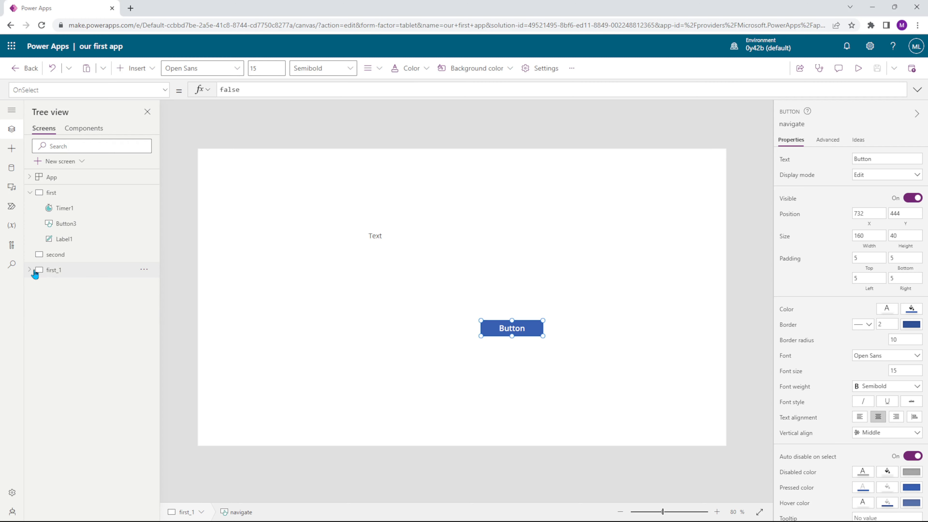
left_click(144, 269)
left_click(177, 320)
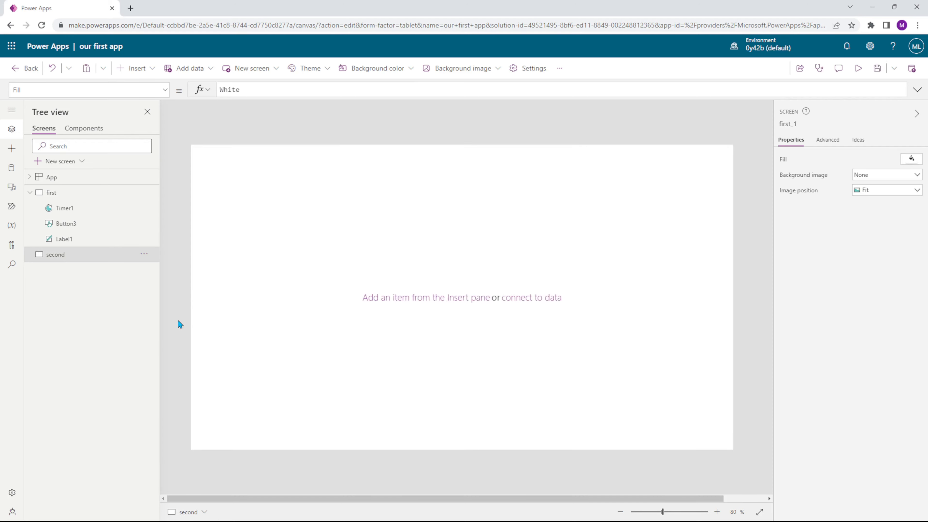
Move the button on the first screen to about X 988, Y 588
left_click(104, 224)
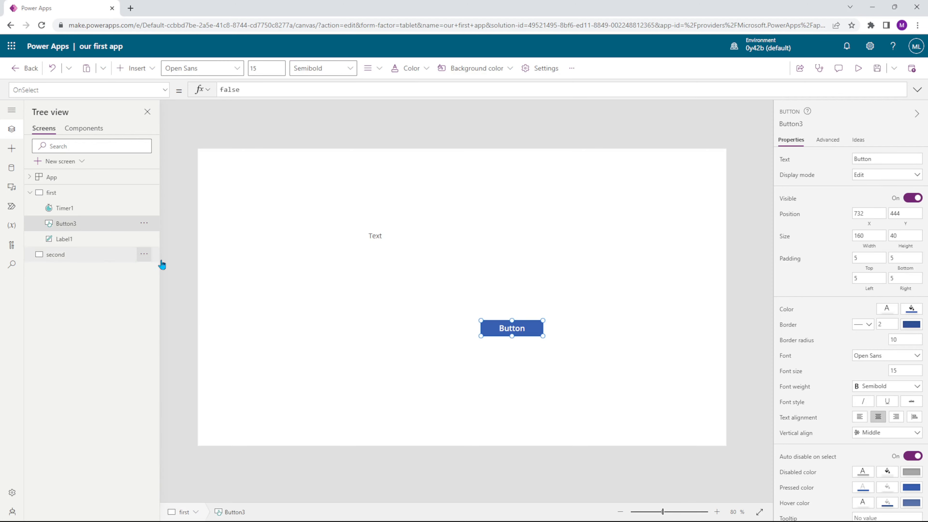
left_click_drag(534, 331, 626, 386)
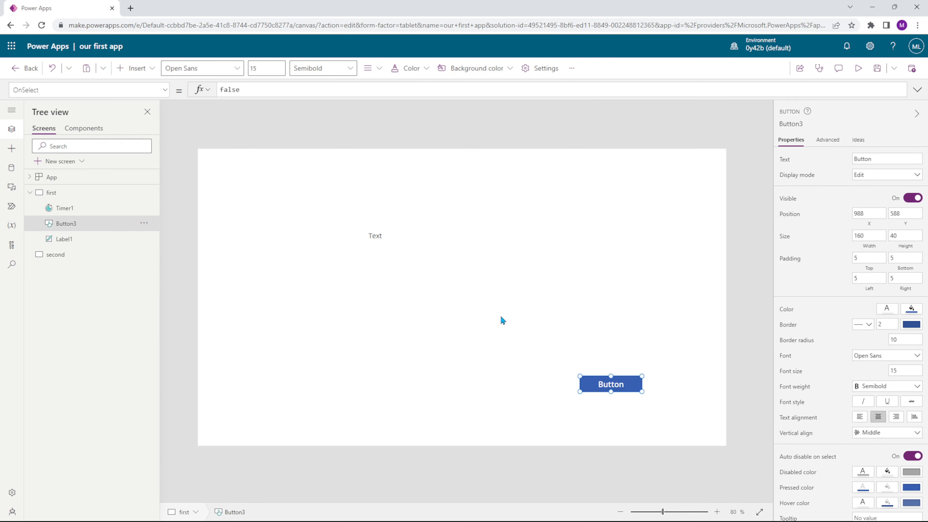
Move the text label near the canvas's upper edge and widen it to 420, with its position at about X 444, Y 32
left_click(374, 238)
left_click_drag(374, 238, 532, 174)
left_click_drag(397, 173, 369, 173)
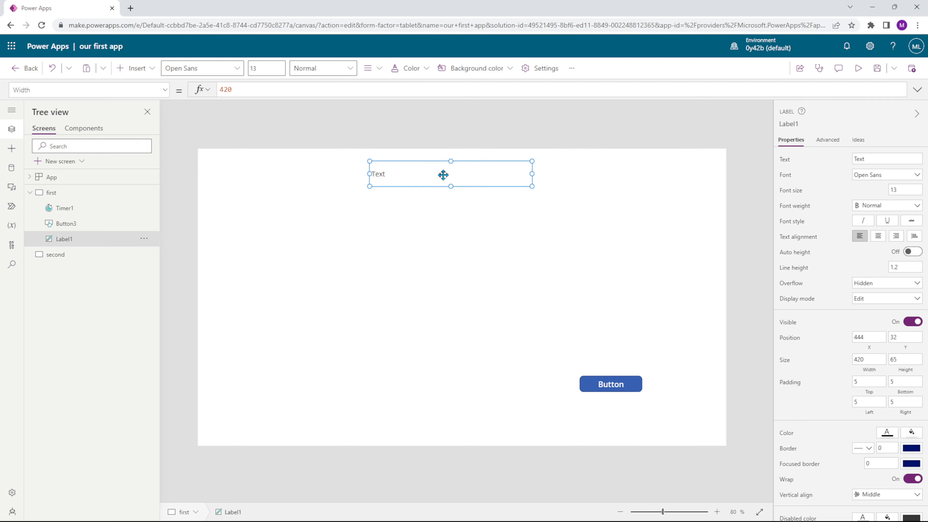
Set the text of the label on the first screen to "Screen 1"
double_click(418, 183)
type("Screen 1")
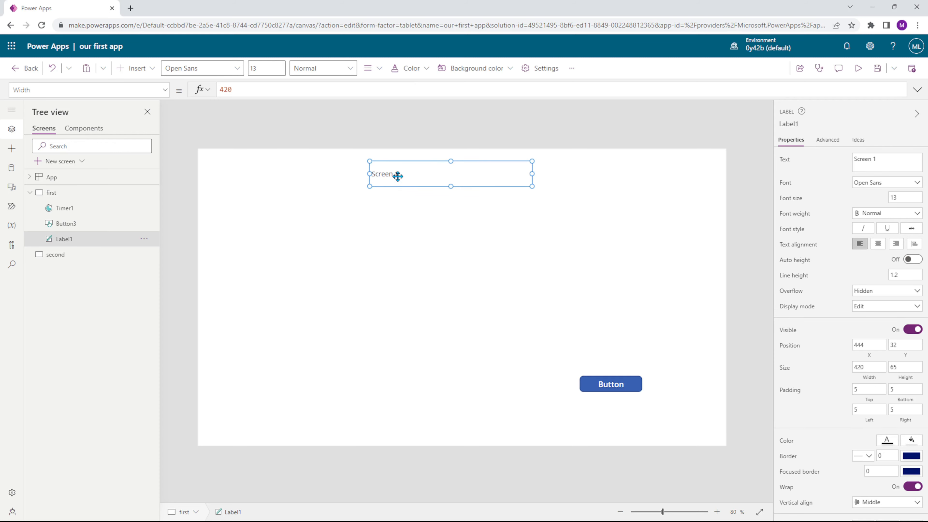
triple_click(883, 164)
left_click(551, 195)
double_click(398, 172)
left_click(408, 200)
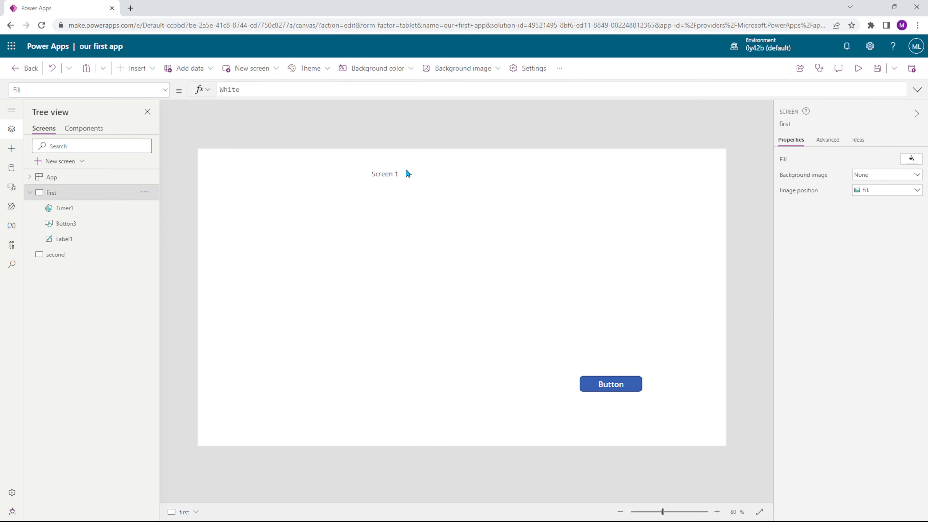
Centre the Screen 1 label's text and format it bold with a font size of 25
left_click(406, 172)
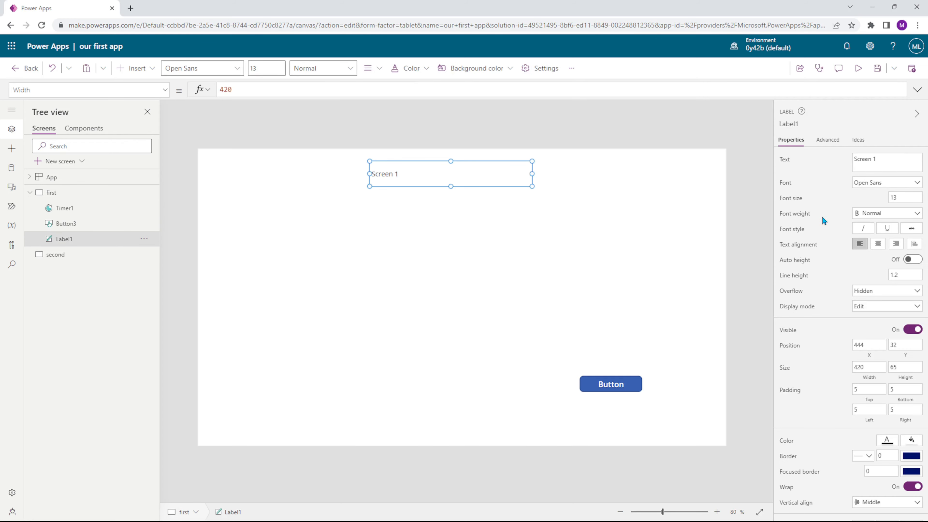
left_click(884, 249)
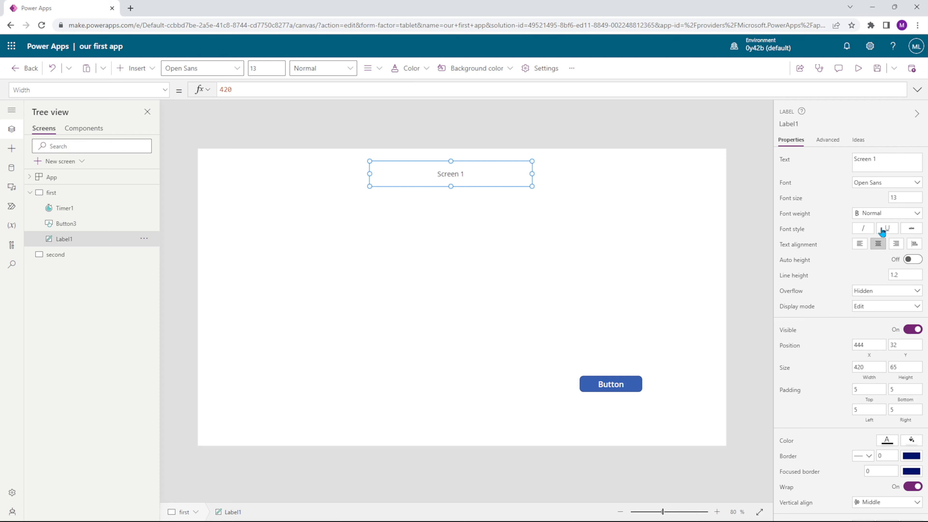
left_click(899, 215)
left_click(893, 226)
left_click(902, 196)
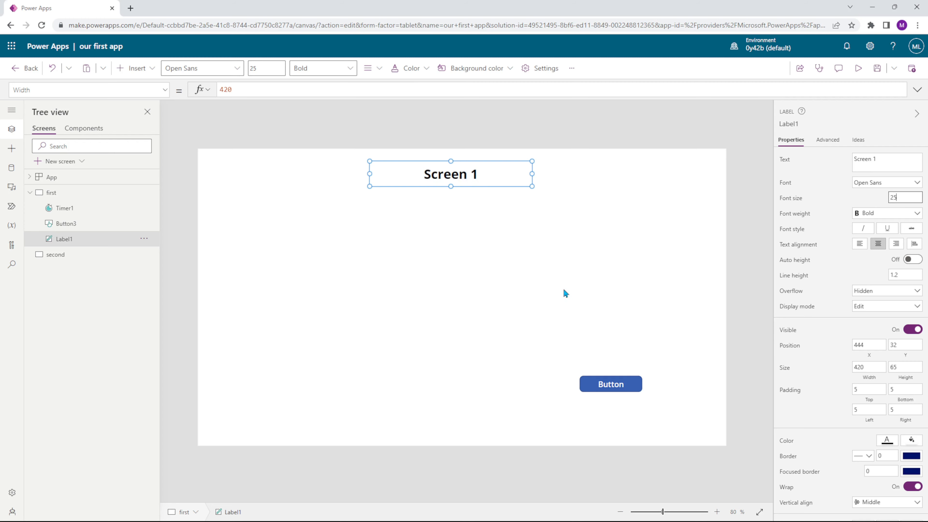
left_click(447, 200)
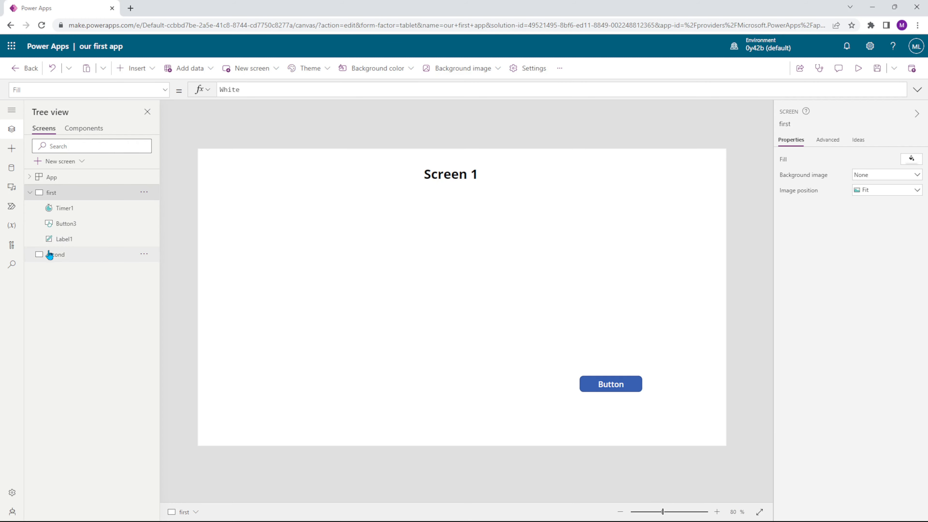
Copy the heading label from the first screen to the second screen and change the copy's text to "Screen 2"
left_click(451, 178)
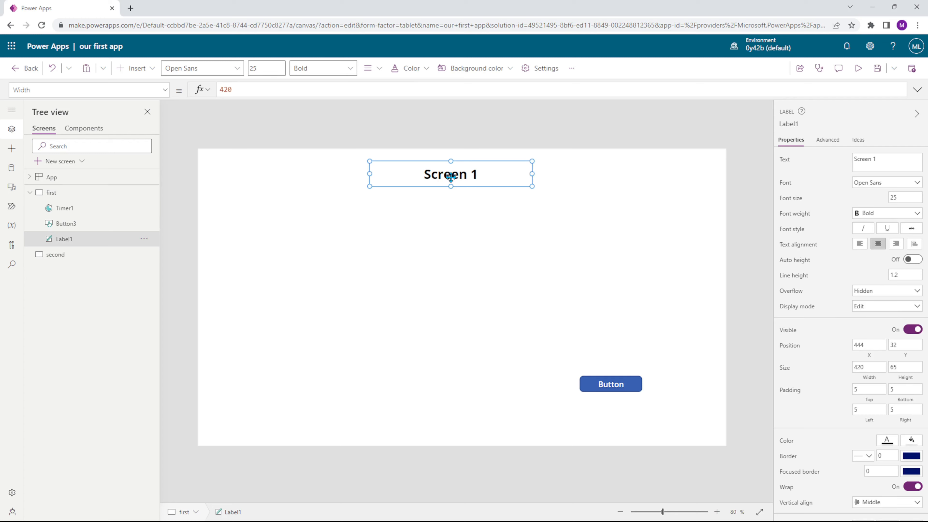
left_click(75, 256)
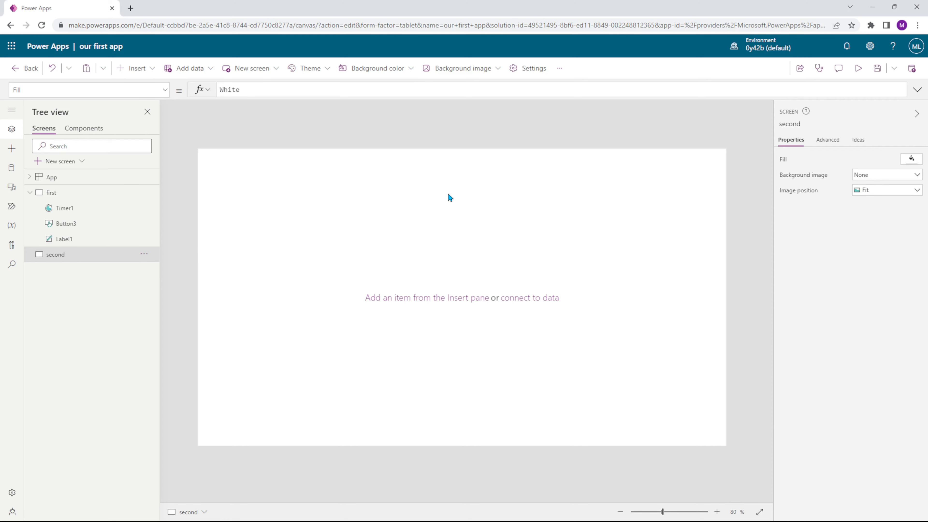
key("ctrl+v")
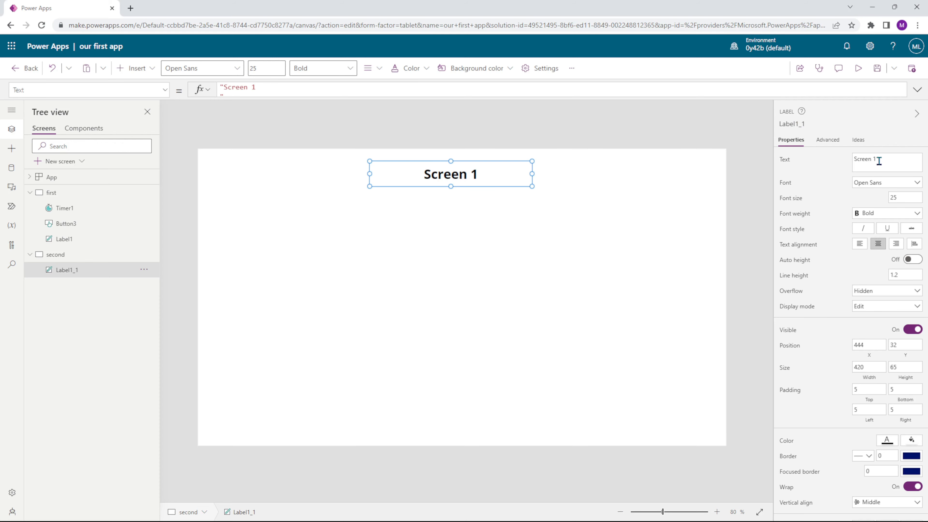
left_click(895, 154)
type("2")
left_click(449, 212)
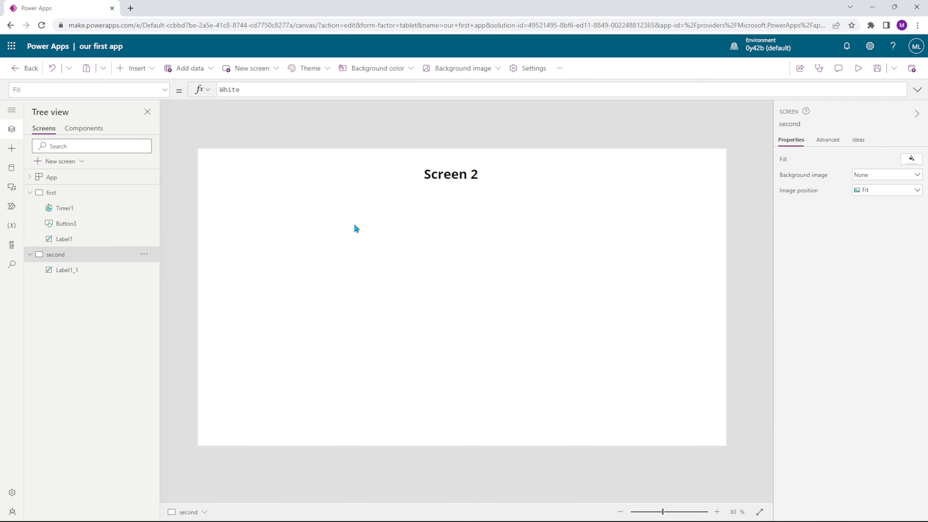
Delete the hidden timer Timer1 from the first screen
left_click(86, 209)
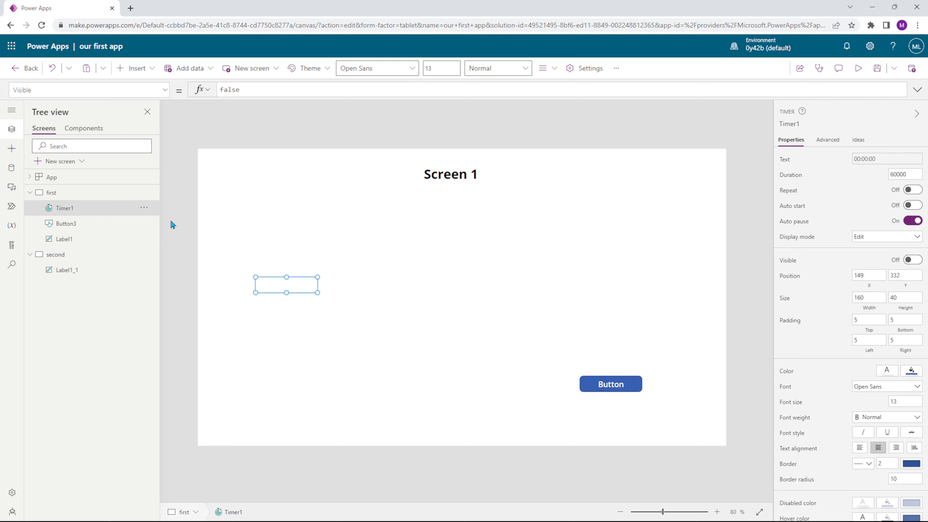
left_click(144, 207)
left_click(174, 278)
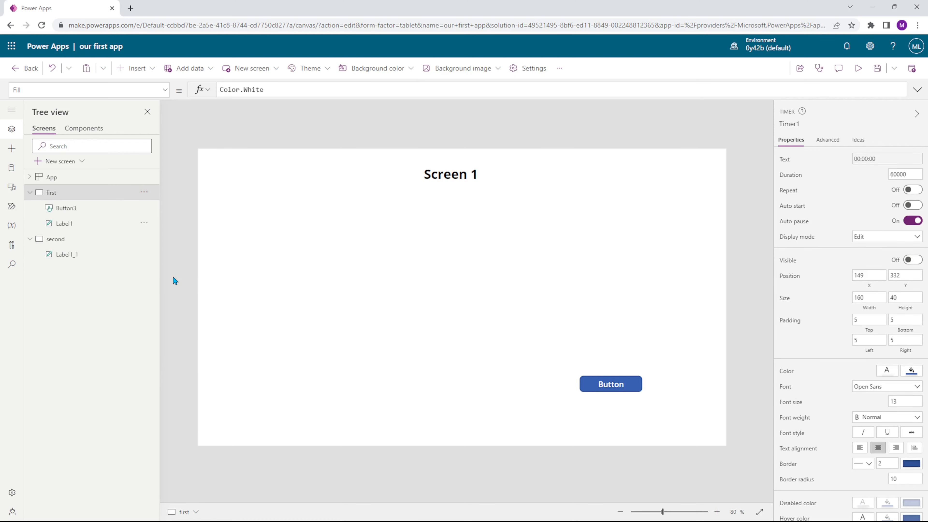
Move and enlarge the button on the first screen to about 175 by 58 at X 1016, Y 580
left_click(600, 380)
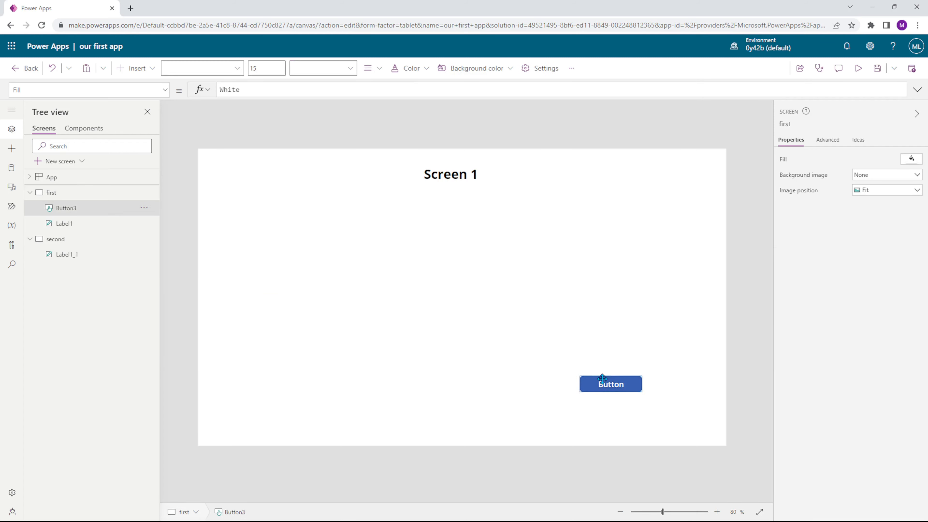
left_click_drag(609, 384, 591, 373)
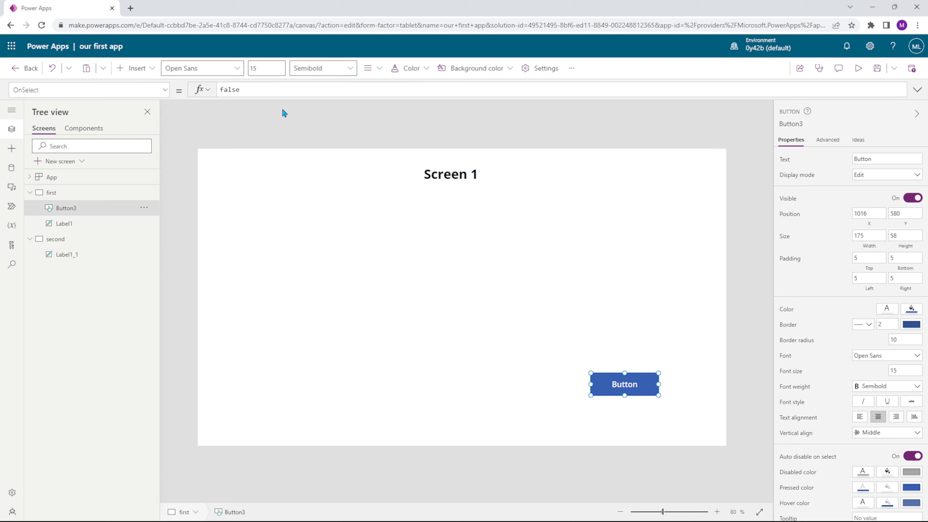
Replace the button's OnSelect formula with Navigate(second), leaving out the optional transition argument
double_click(245, 89)
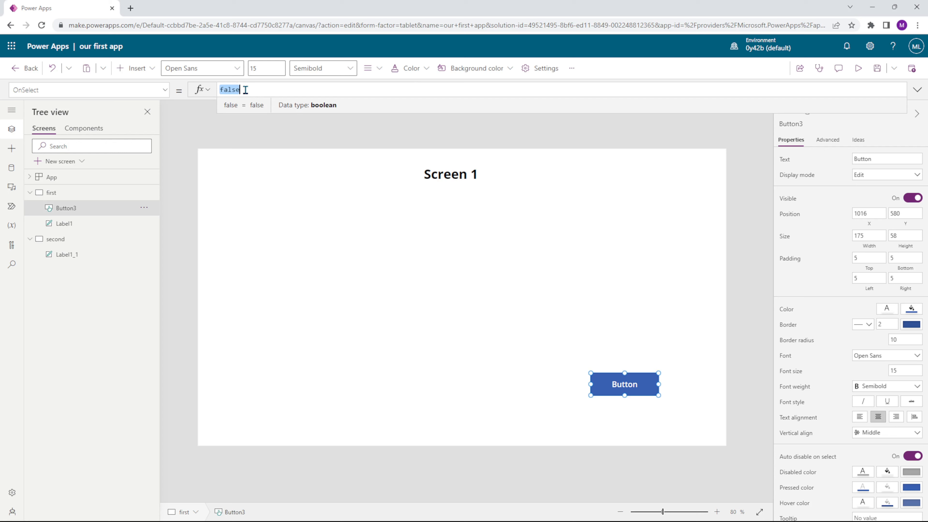
key("BackSpace")
type("Navigate")
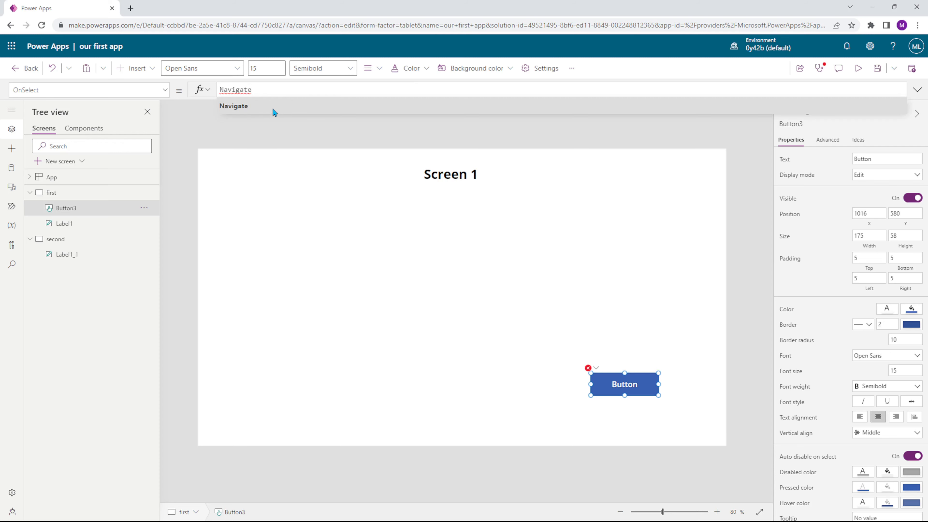
left_click(254, 107)
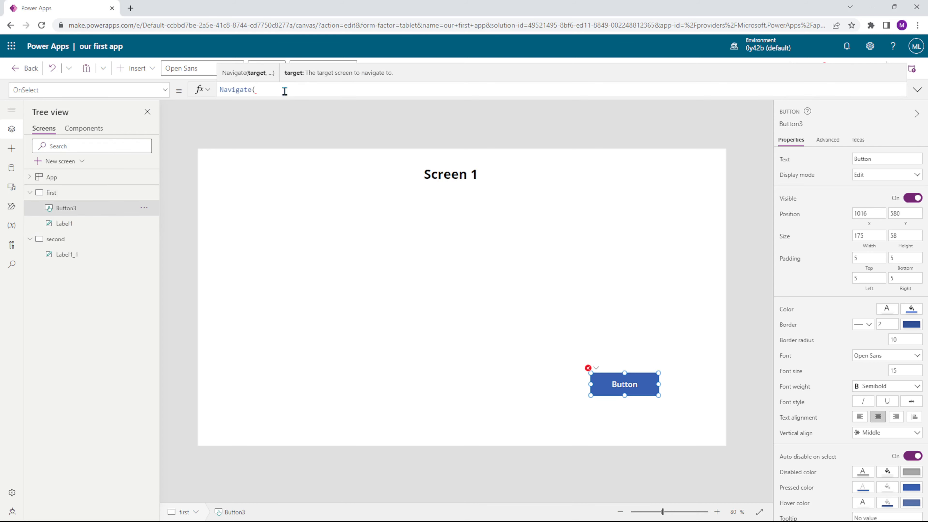
type("ec")
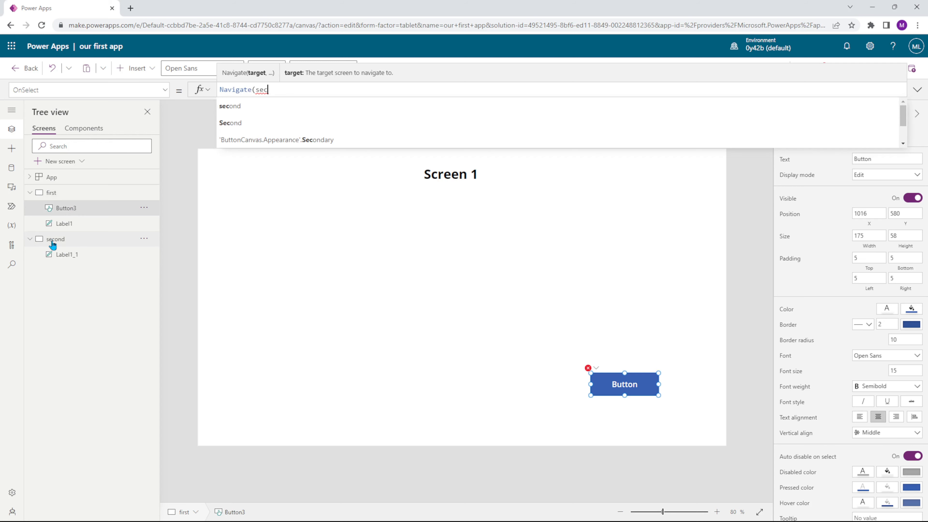
left_click(267, 109)
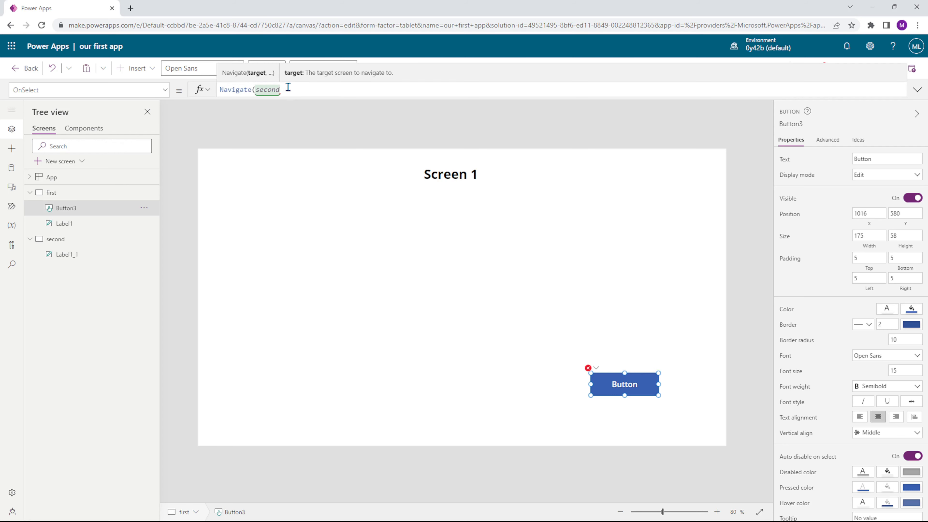
type(",")
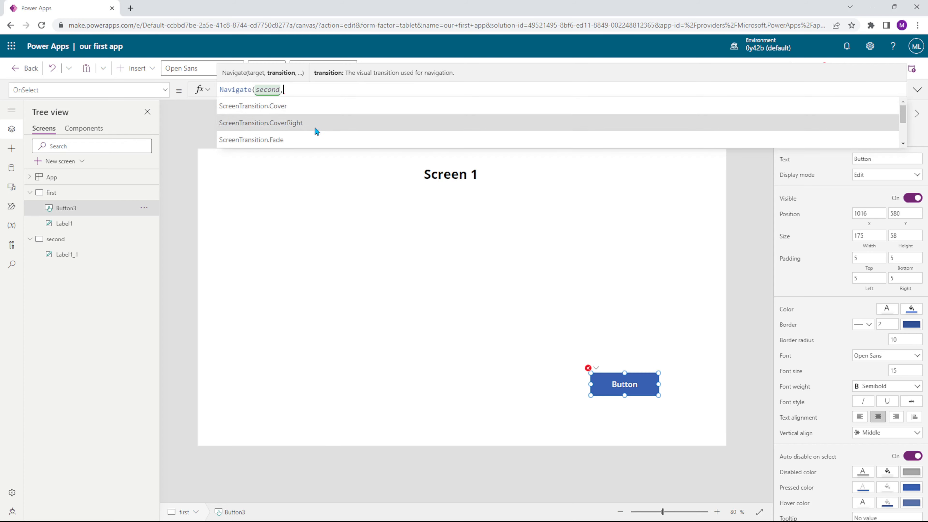
key("BackSpace")
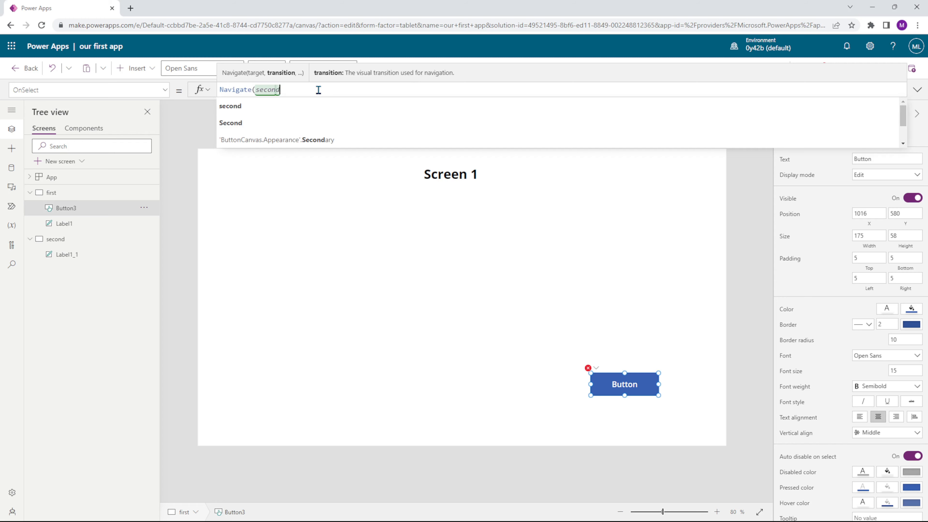
type(")")
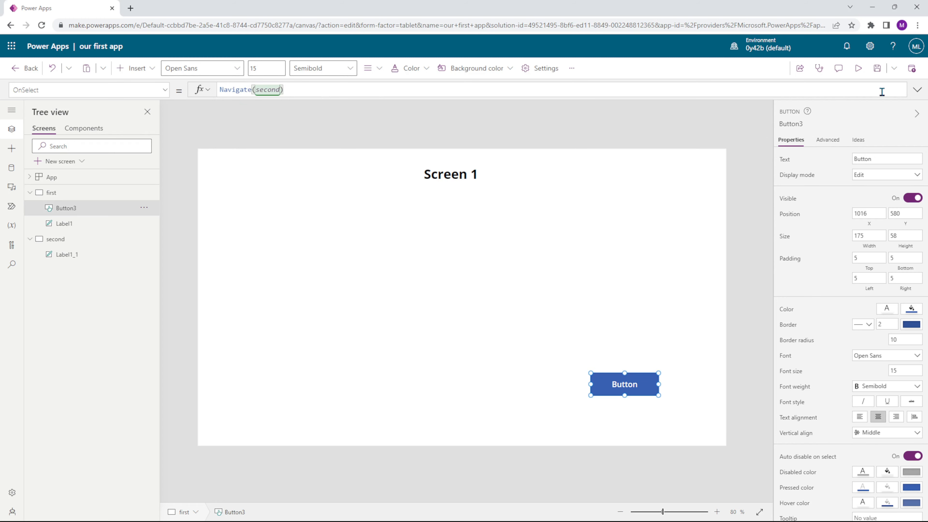
Save the app and start its preview from the first screen
left_click(883, 69)
left_click(859, 69)
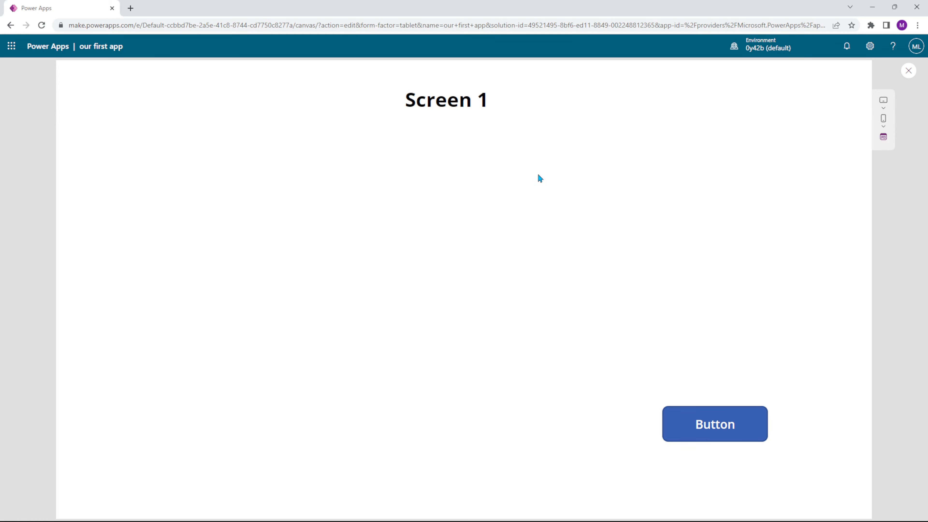
Examine the tablet and phone models and their sizes offered for the app preview
left_click(884, 104)
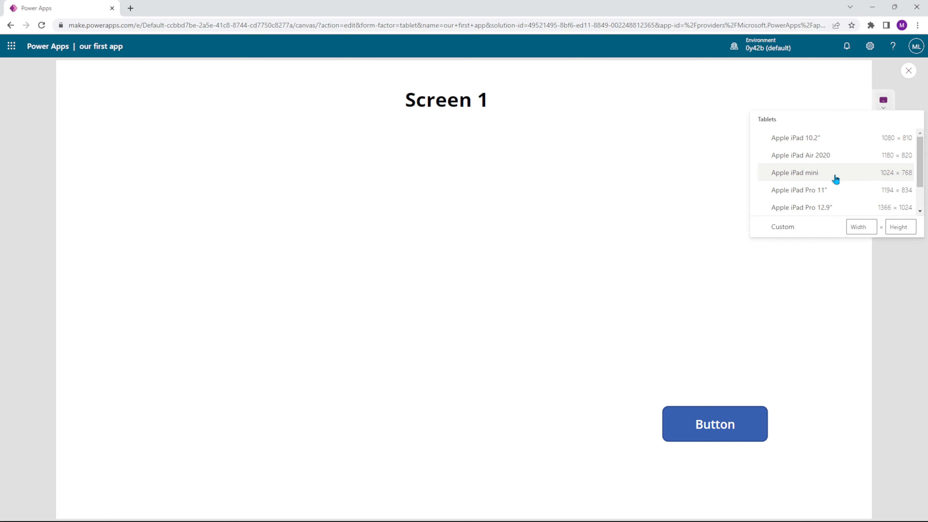
scroll(843, 174, "down", 2)
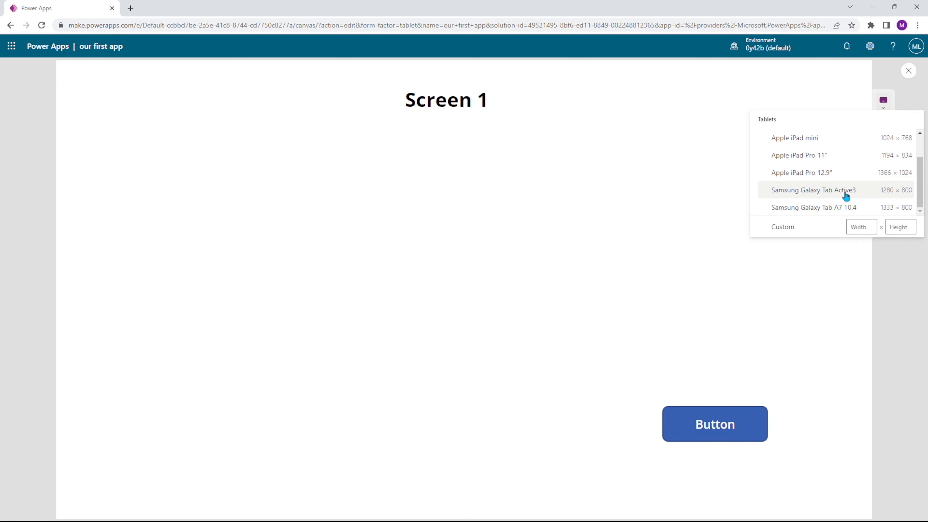
scroll(844, 183, "up", 2)
scroll(841, 185, "down", 2)
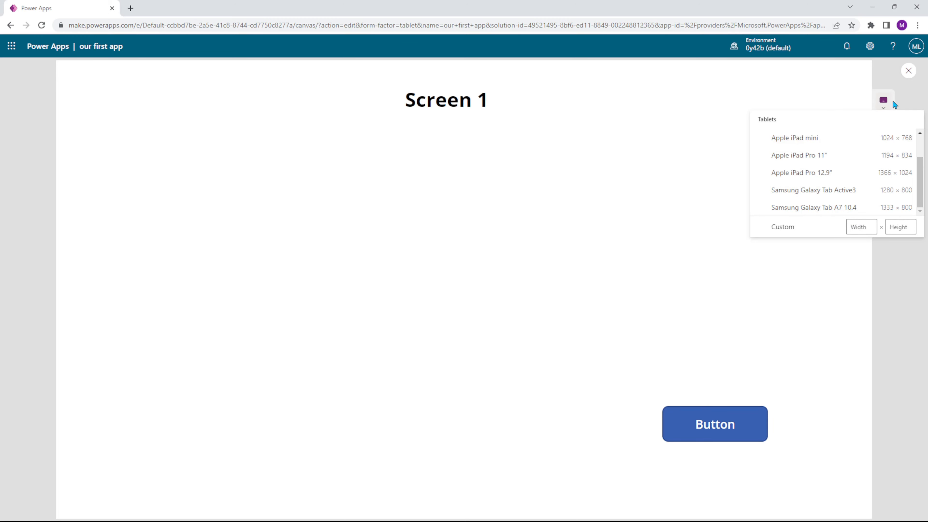
left_click(884, 100)
left_click(887, 127)
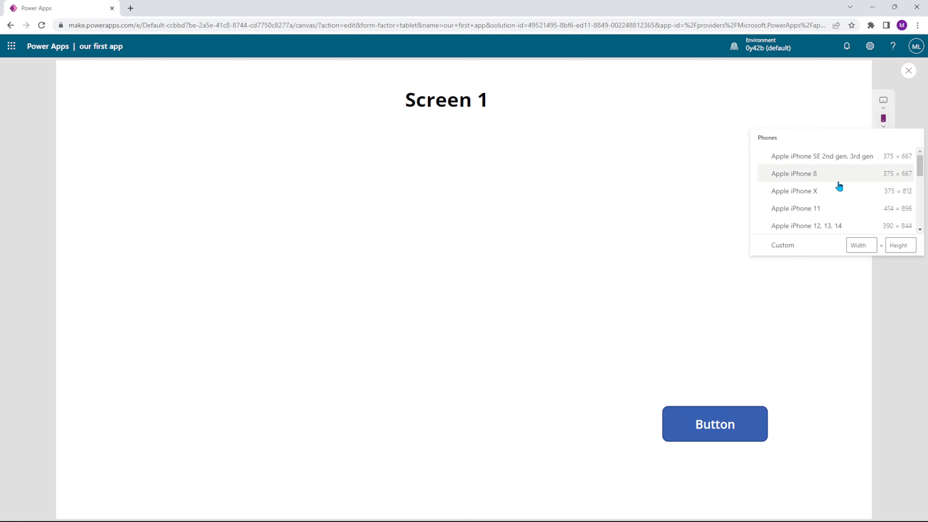
scroll(819, 198, "down", 3)
scroll(818, 218, "down", 4)
left_click(881, 75)
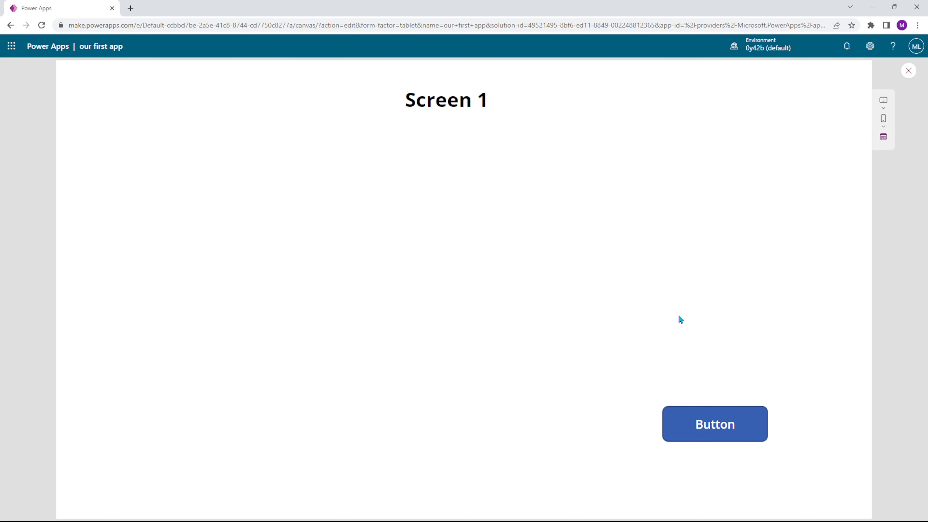
Test the button's navigation from the first screen in the preview and return to editing
left_click(715, 429)
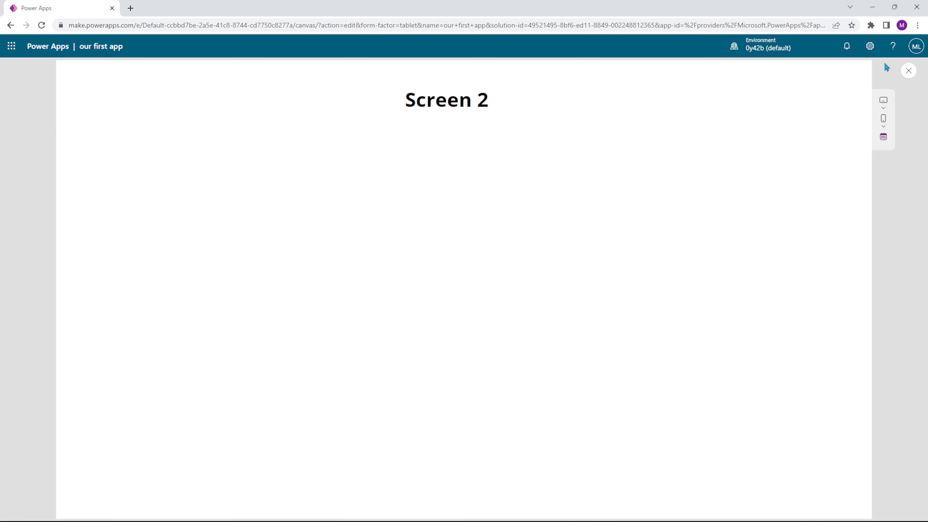
left_click(909, 71)
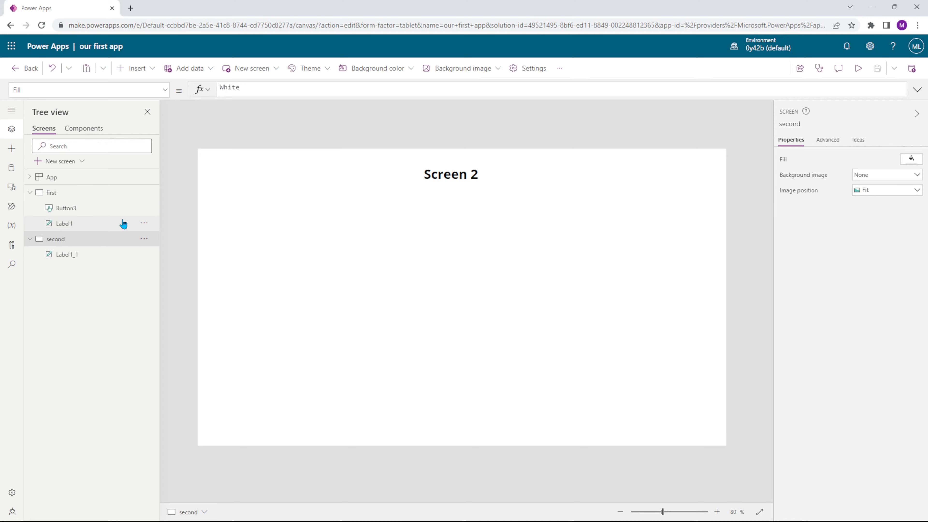
Add a new blank screen and rename it third
left_click(73, 163)
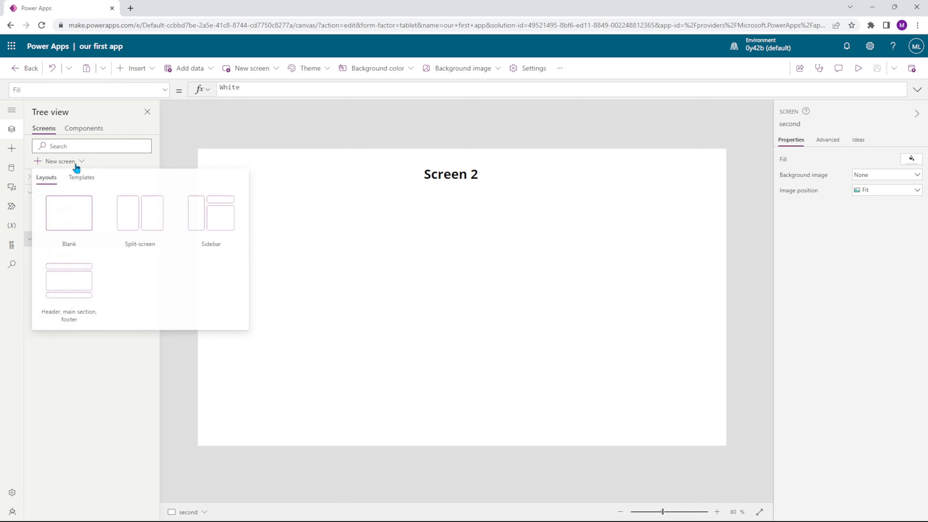
left_click(76, 214)
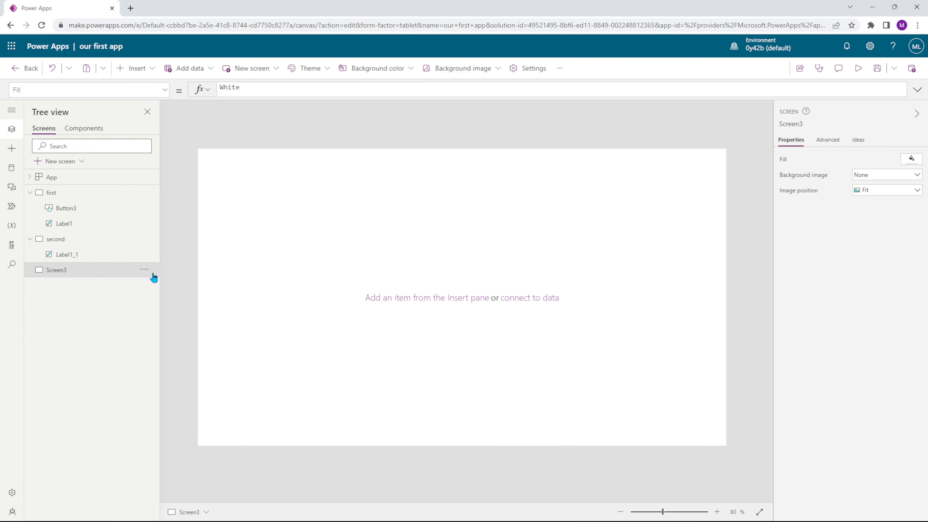
left_click(144, 269)
left_click(183, 355)
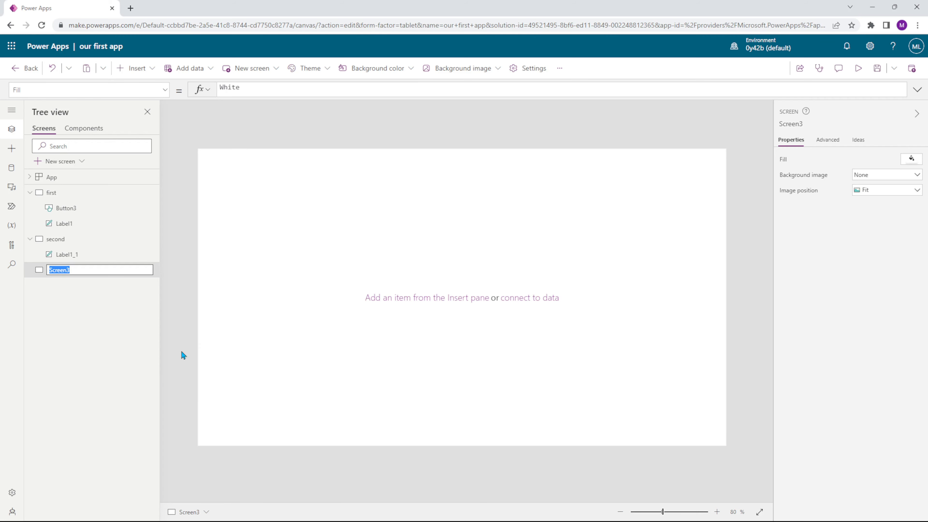
type("third")
key("Return")
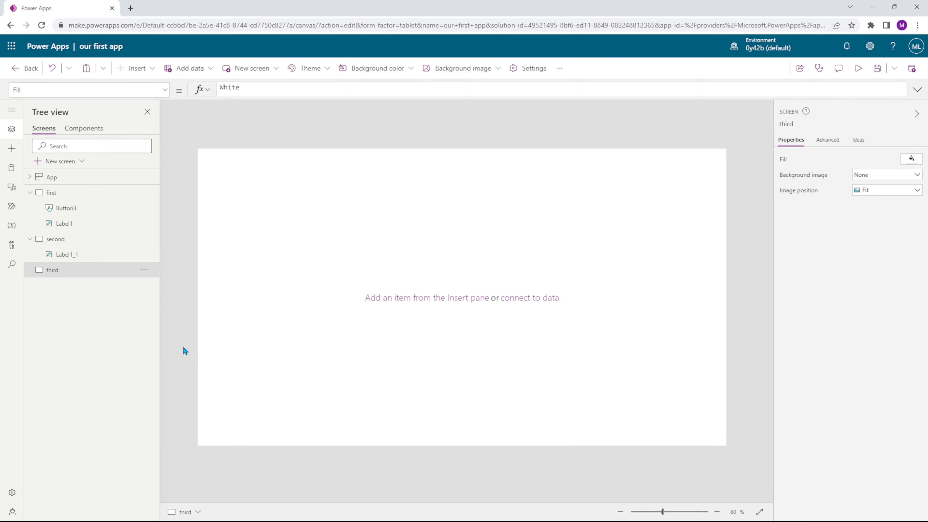
Copy the first screen's button onto the second screen and set its OnSelect formula to Navigate(third)
left_click(102, 209)
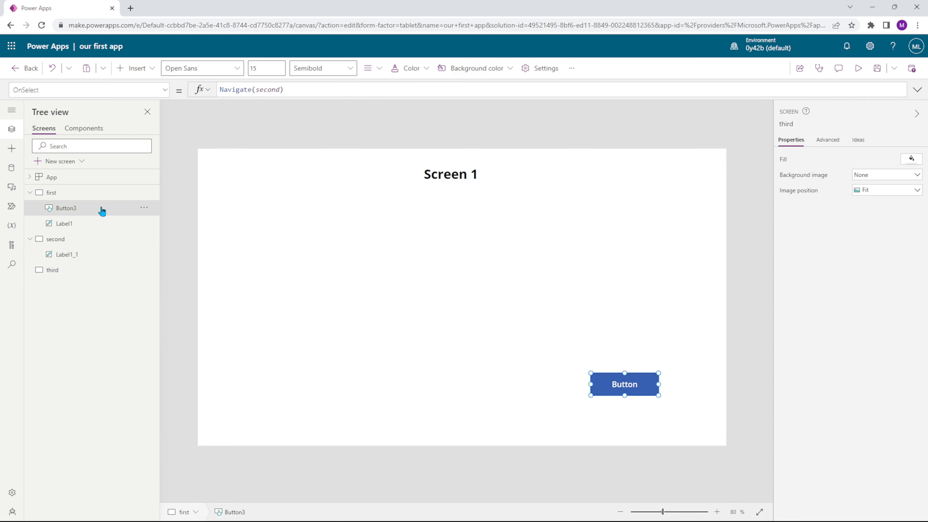
left_click(87, 240)
key("ctrl+v")
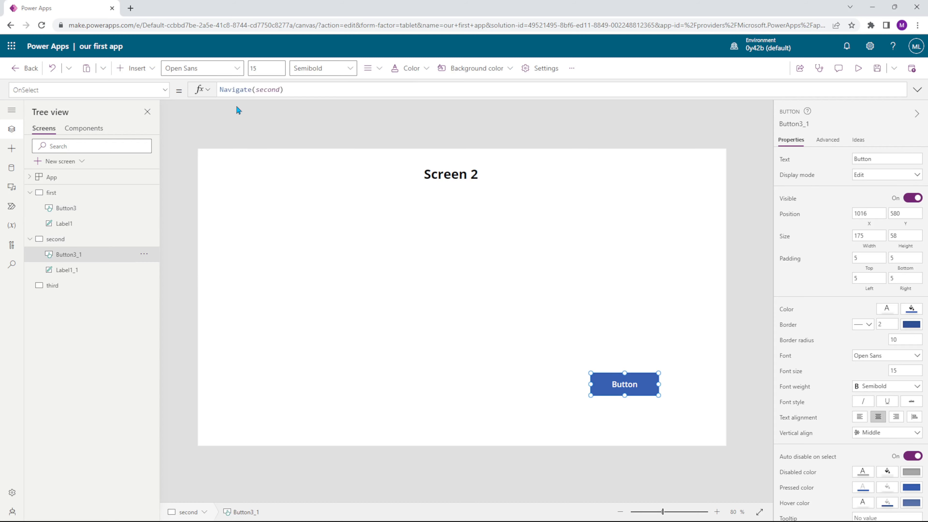
double_click(260, 90)
type("third")
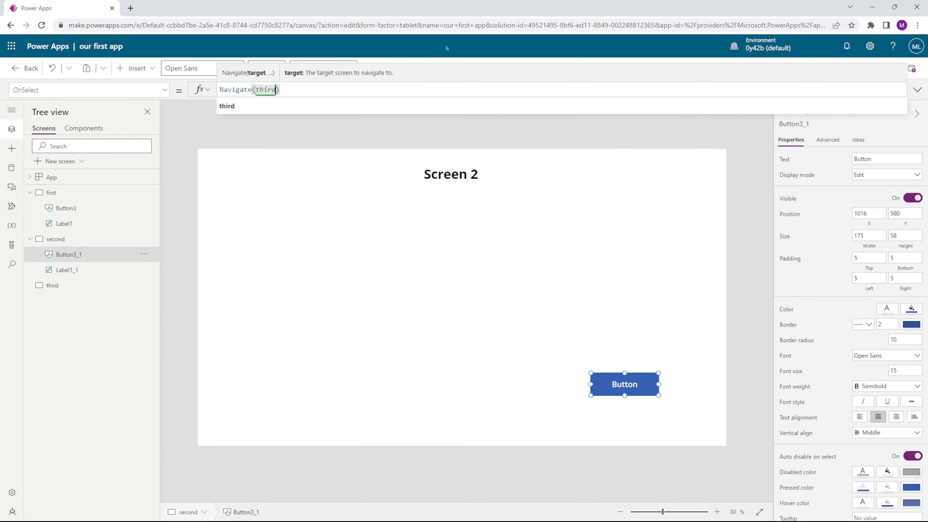
left_click(328, 106)
left_click(336, 290)
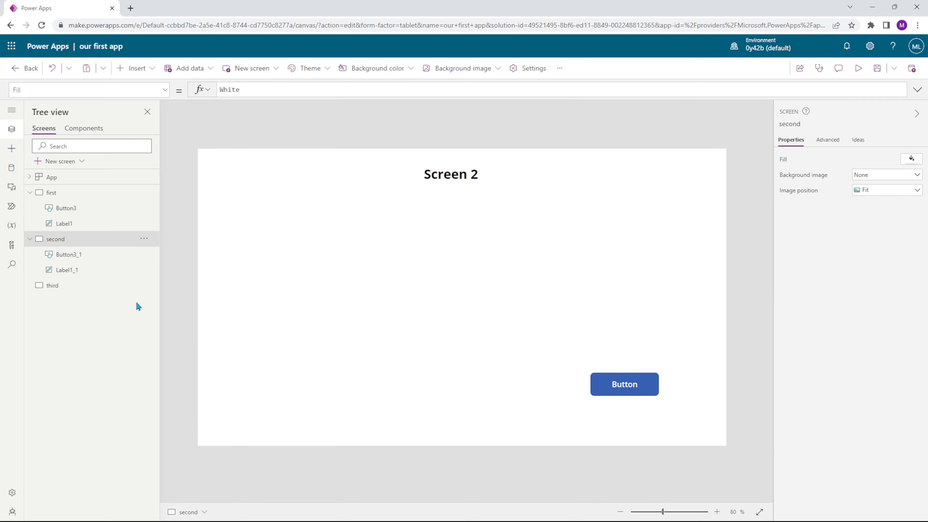
Copy the second screen's title label onto the third screen and change its text to Screen 3
left_click(121, 288)
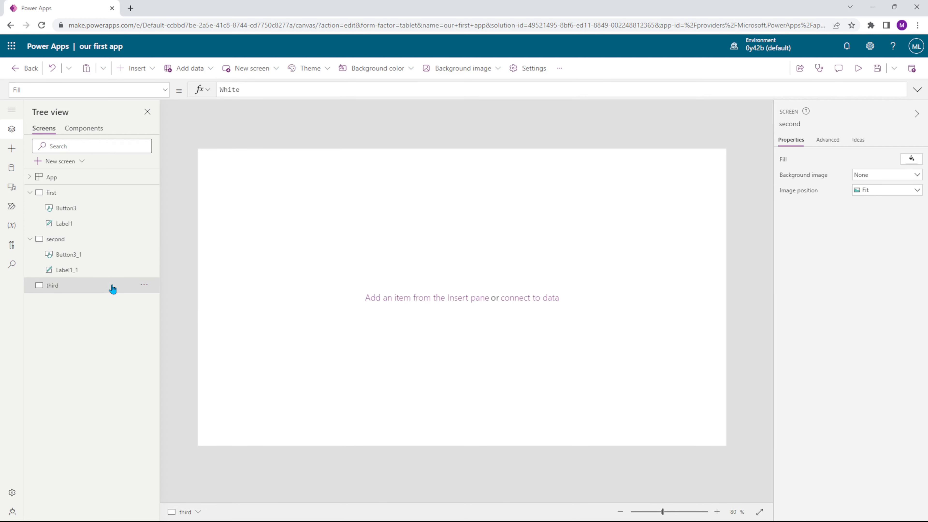
left_click(90, 273)
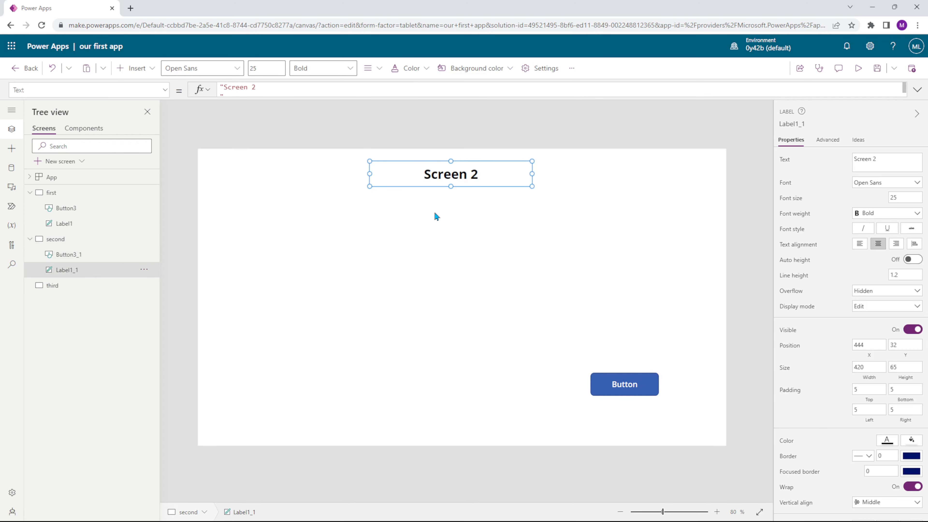
left_click(109, 285)
key("ctrl+v")
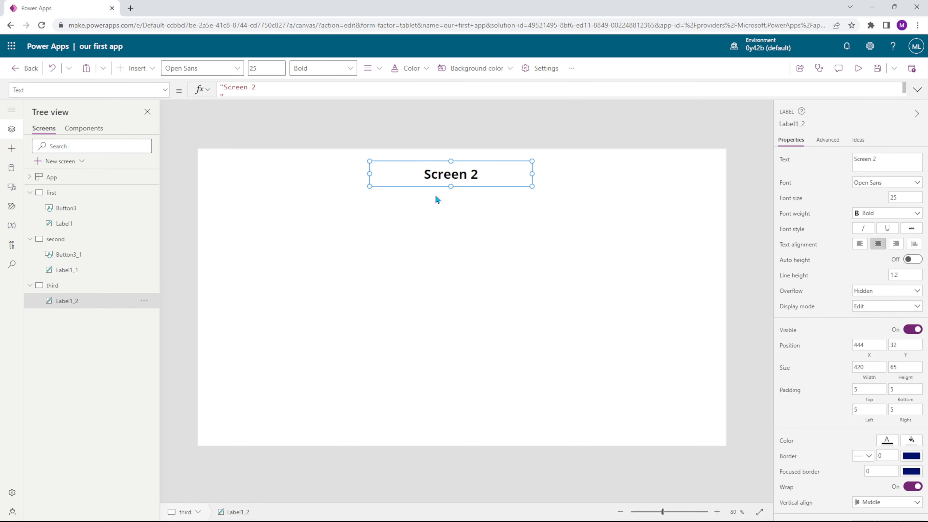
double_click(485, 174)
left_click(484, 174)
key("BackSpace")
type("3")
Save the app, test both buttons' navigation in preview starting from the first screen, and return to that screen's button in the editor
left_click(101, 191)
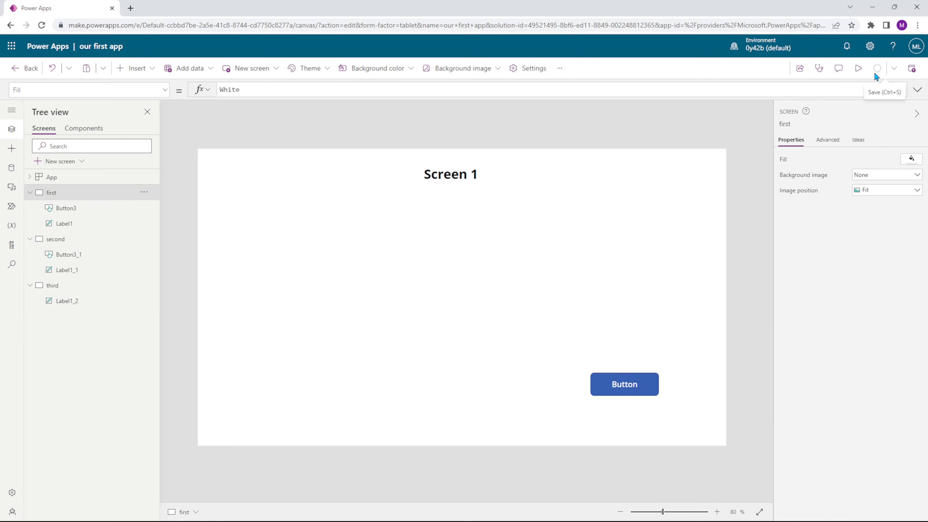
left_click(859, 67)
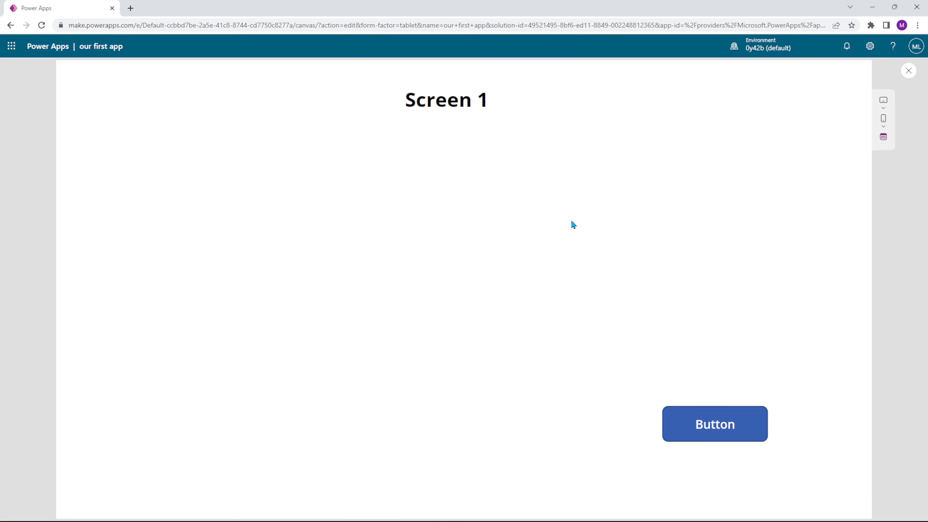
left_click(705, 432)
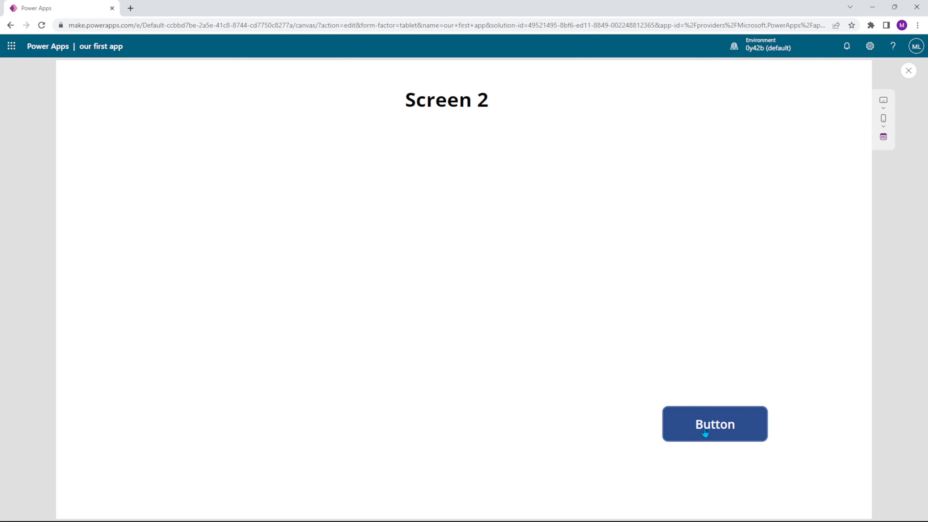
left_click(723, 422)
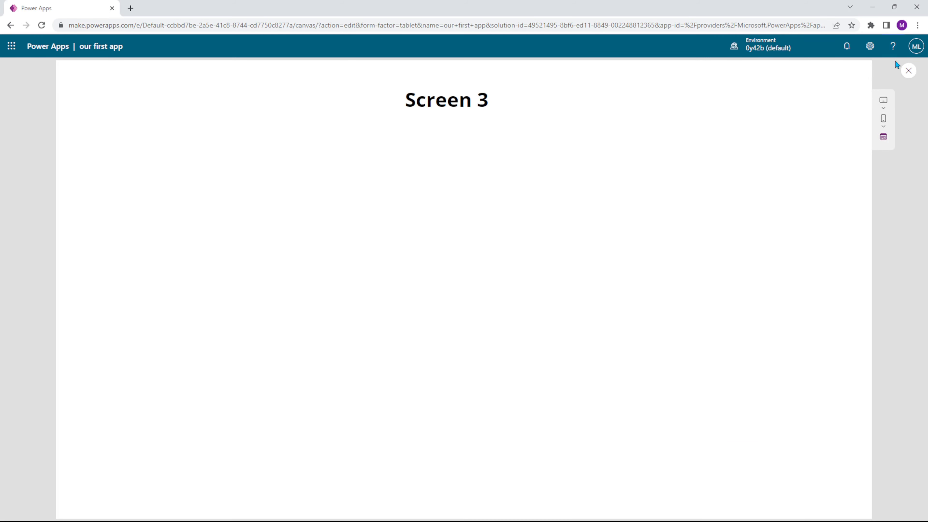
left_click(909, 71)
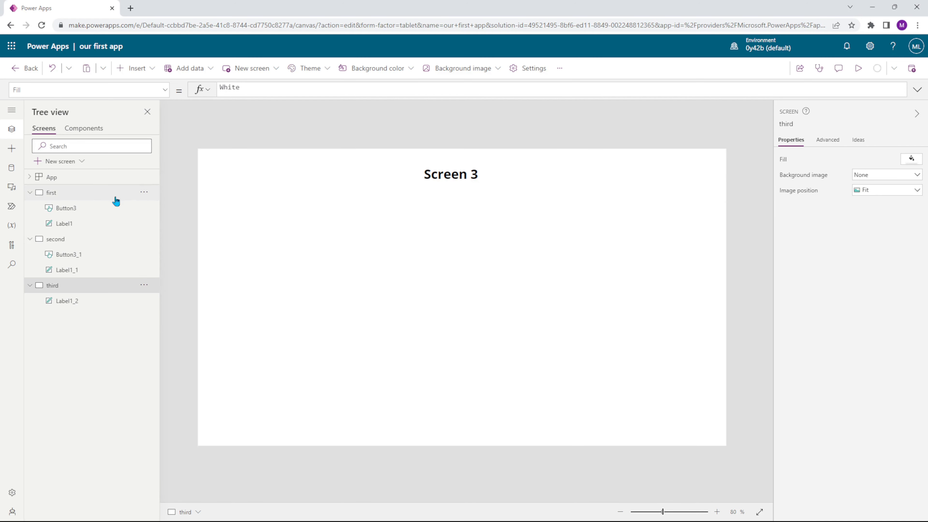
left_click(91, 196)
left_click(640, 381)
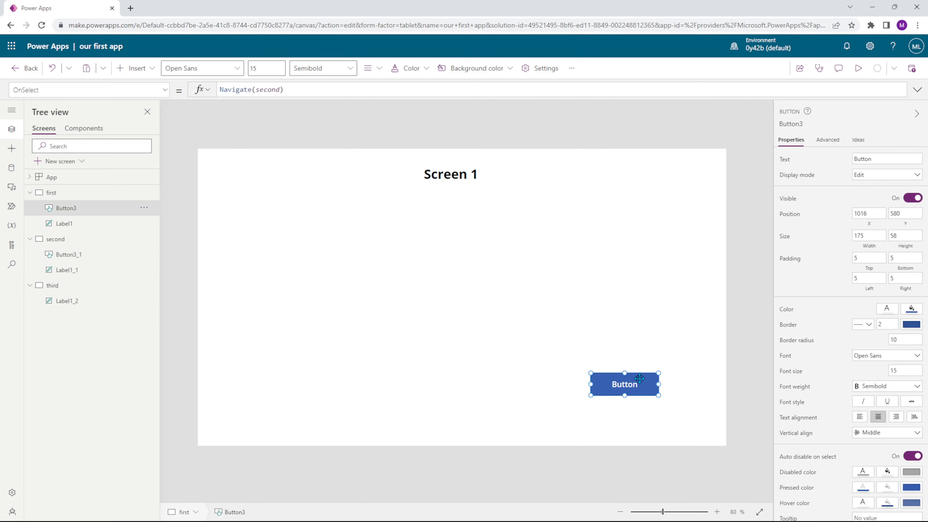
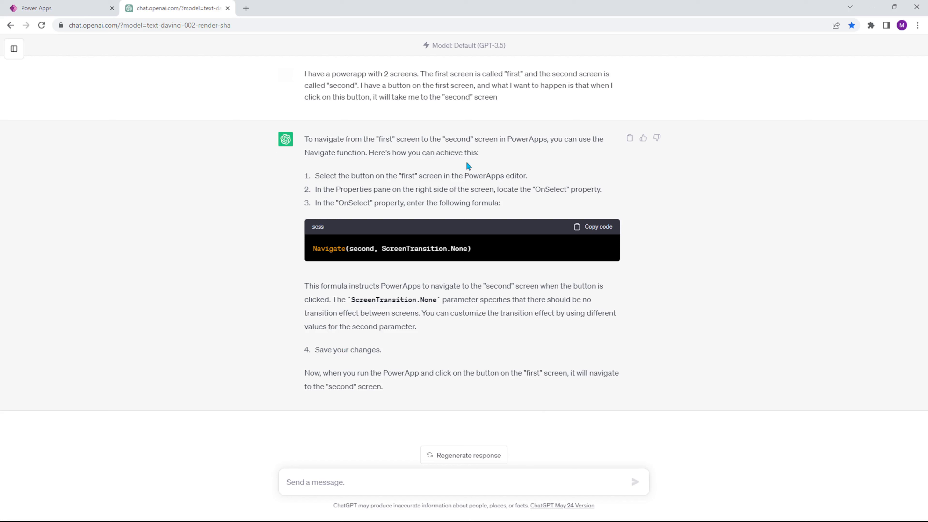
Read ChatGPT's instructions for navigating between screens and look for the OnSelect property among the button's properties in Power Apps
left_click_drag(305, 153, 366, 158)
left_click(366, 157)
left_click(87, 7)
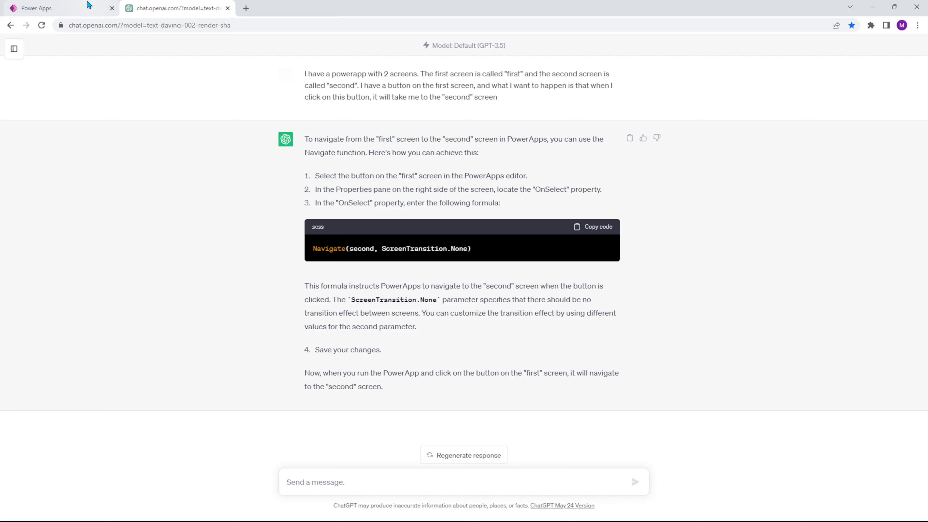
left_click(212, 8)
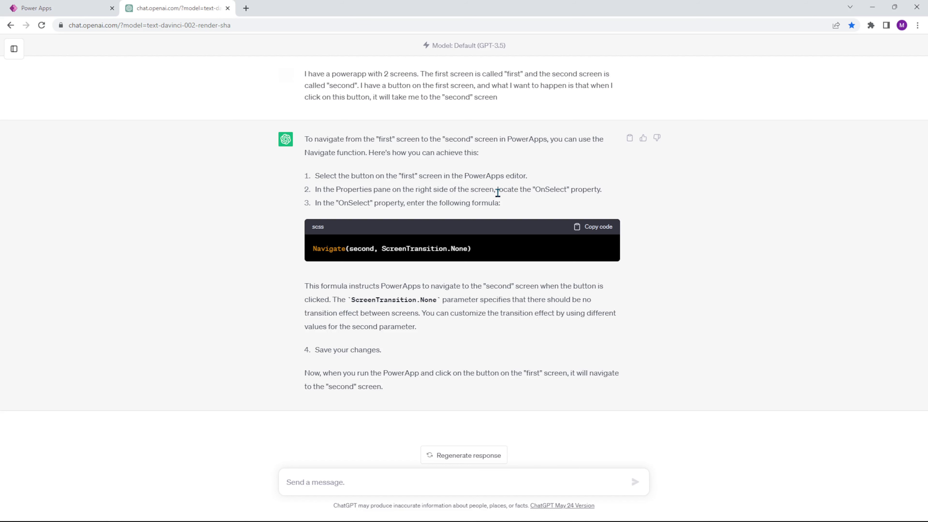
left_click_drag(602, 189, 417, 190)
left_click(417, 189)
left_click(54, 8)
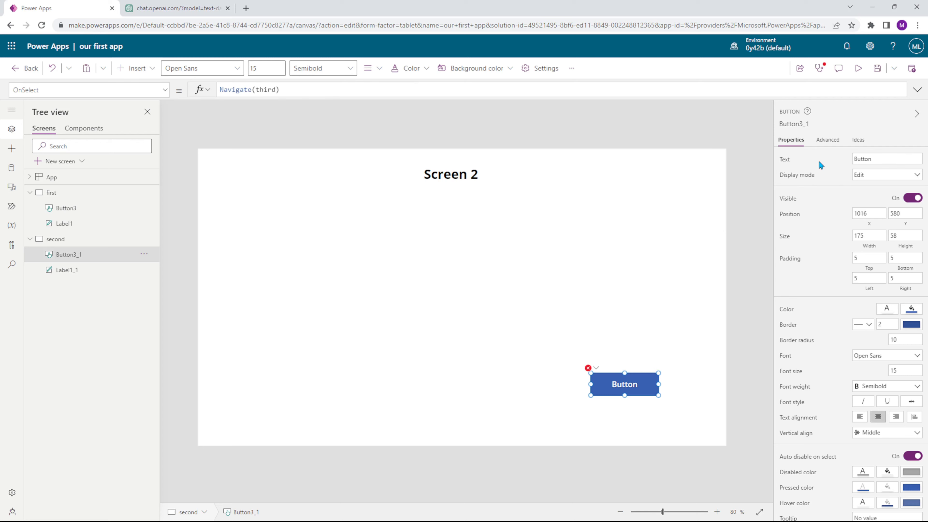
scroll(827, 166, "down", 1)
scroll(841, 292, "up", 1)
Copy ChatGPT's formula Navigate(second, ScreenTransition.None) and replace the OnSelect formula of the first screen's button with it in Power Apps
left_click(178, 8)
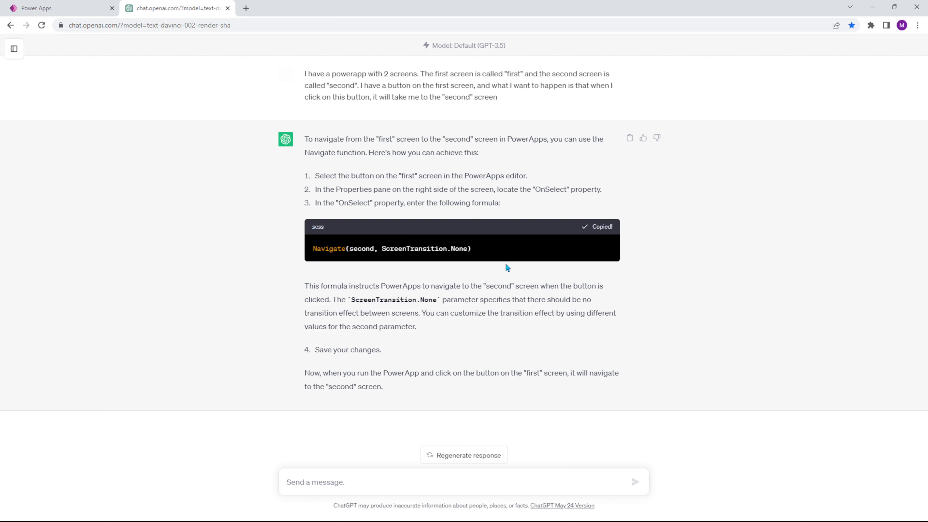
left_click(82, 7)
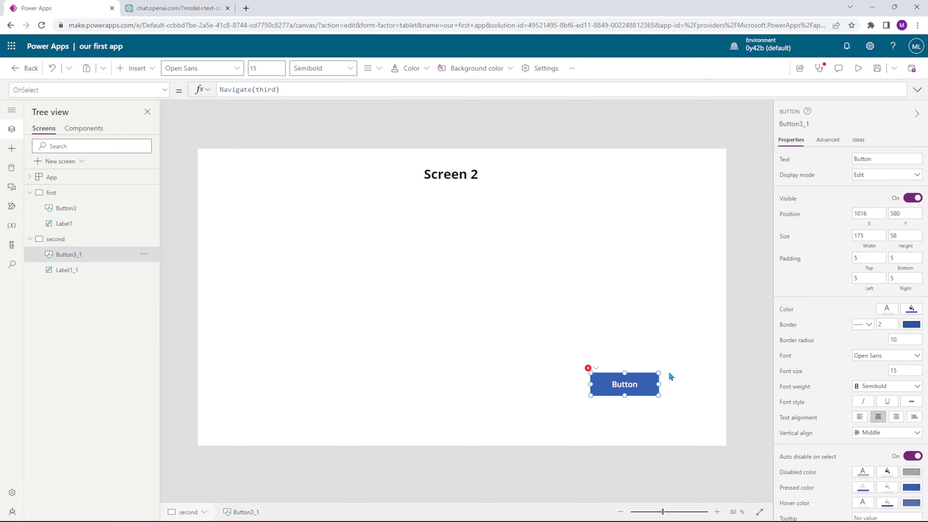
left_click(81, 192)
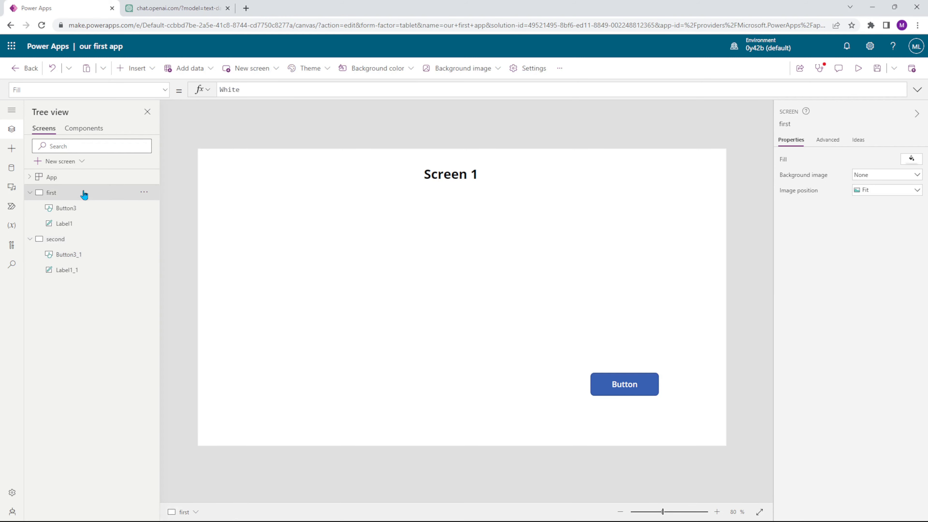
left_click(630, 396)
triple_click(256, 89)
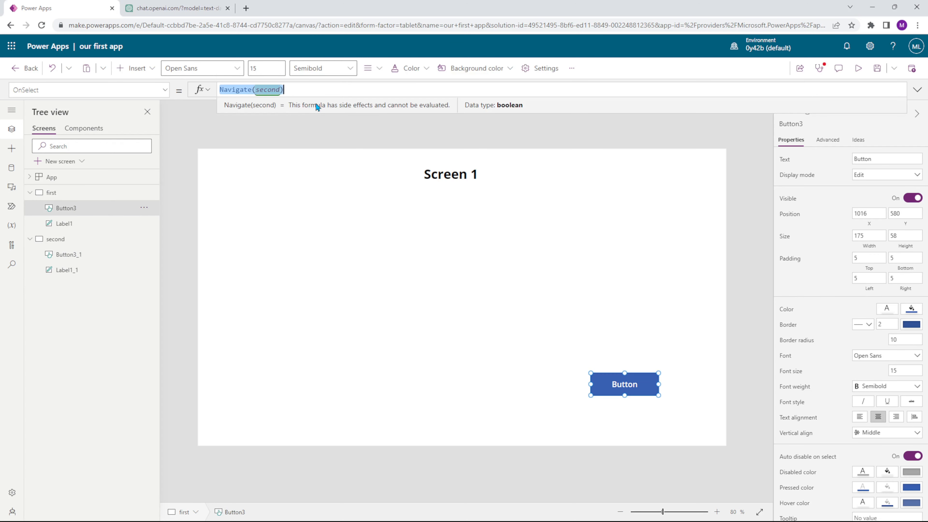
key("ctrl+v")
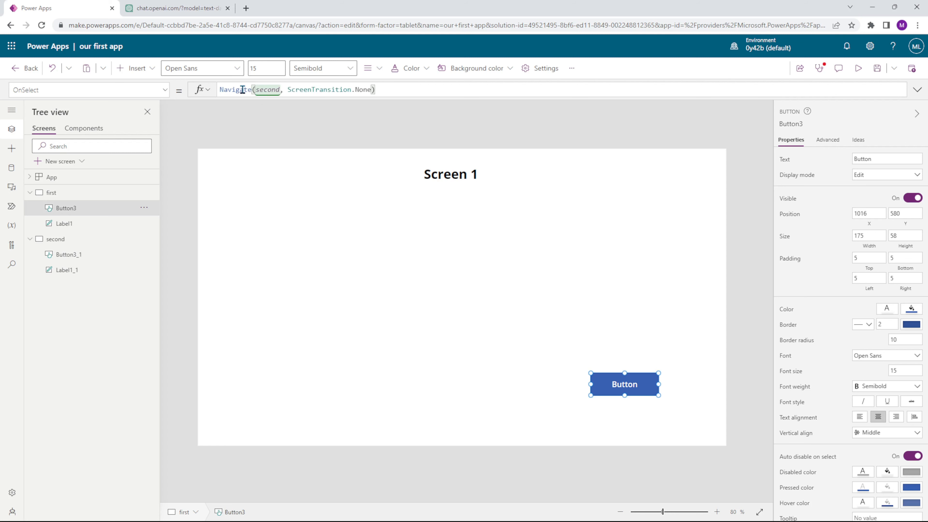
Examine the Navigate formula's target and transition arguments and read ChatGPT's explanation of the ScreenTransition.None parameter
left_click(271, 90)
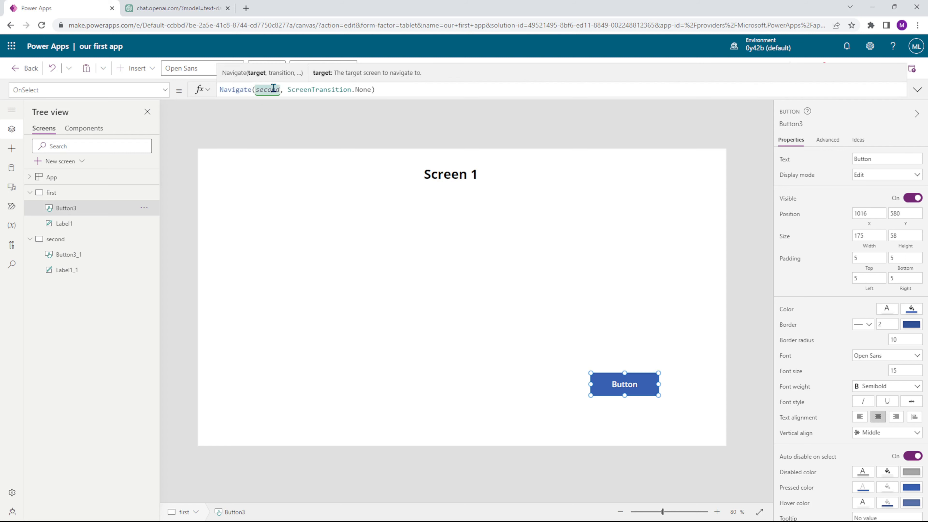
left_click(303, 91)
left_click(373, 92)
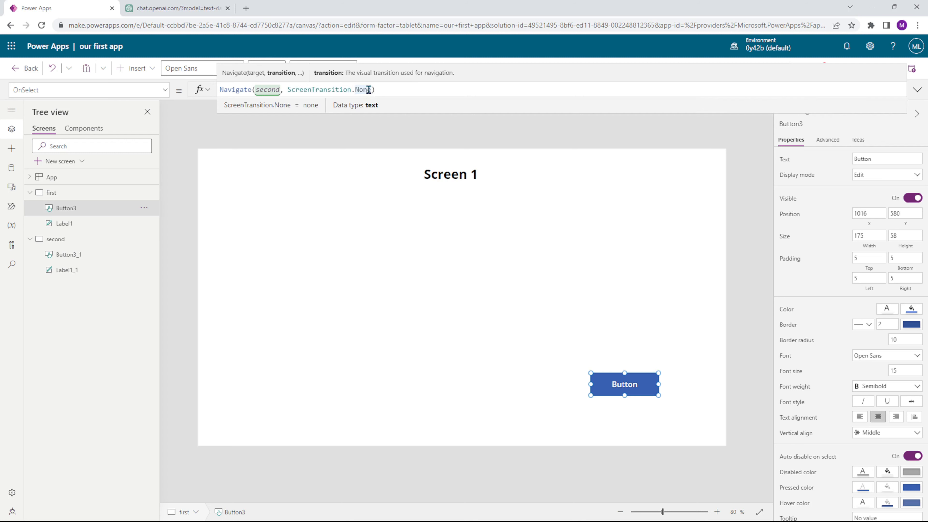
left_click(182, 11)
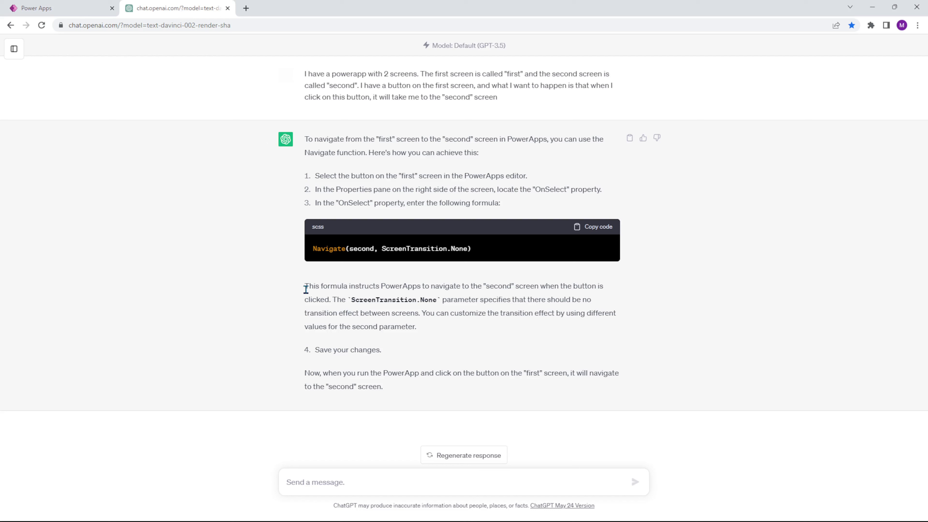
left_click_drag(313, 287, 373, 287)
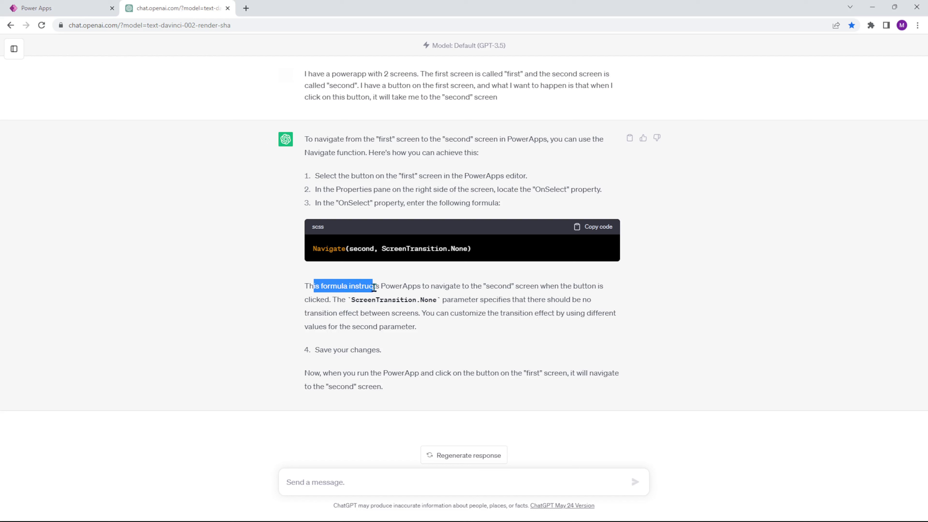
left_click(375, 287)
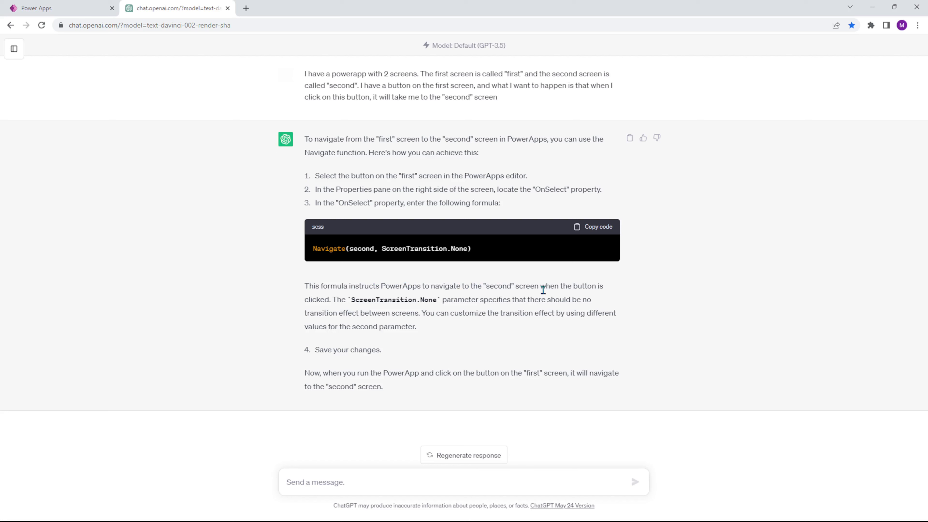
left_click_drag(351, 300, 430, 302)
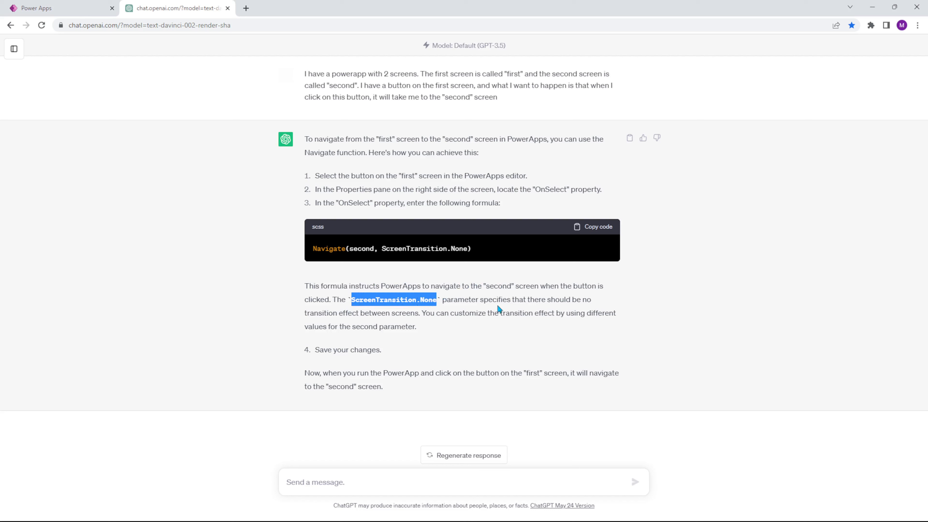
left_click(330, 312)
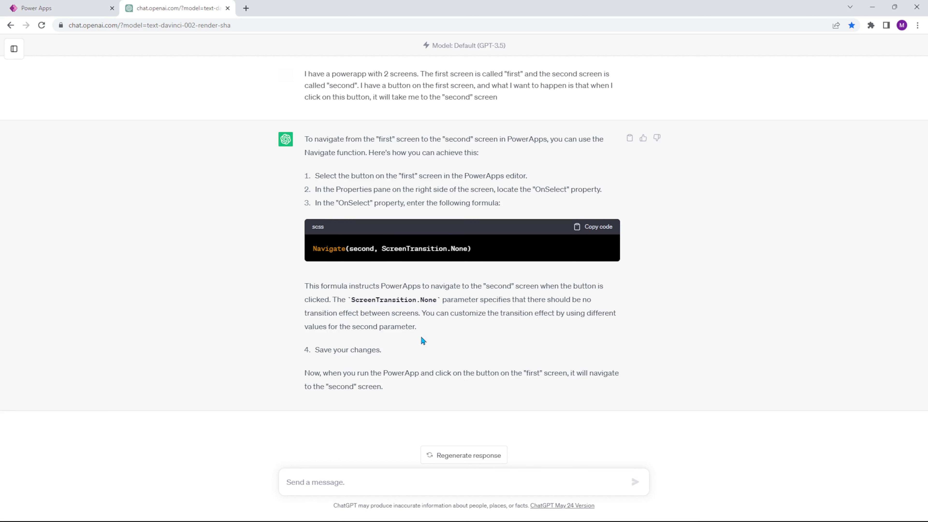
left_click_drag(299, 332, 408, 327)
left_click(438, 288)
double_click(455, 251)
left_click(442, 299)
left_click(66, 8)
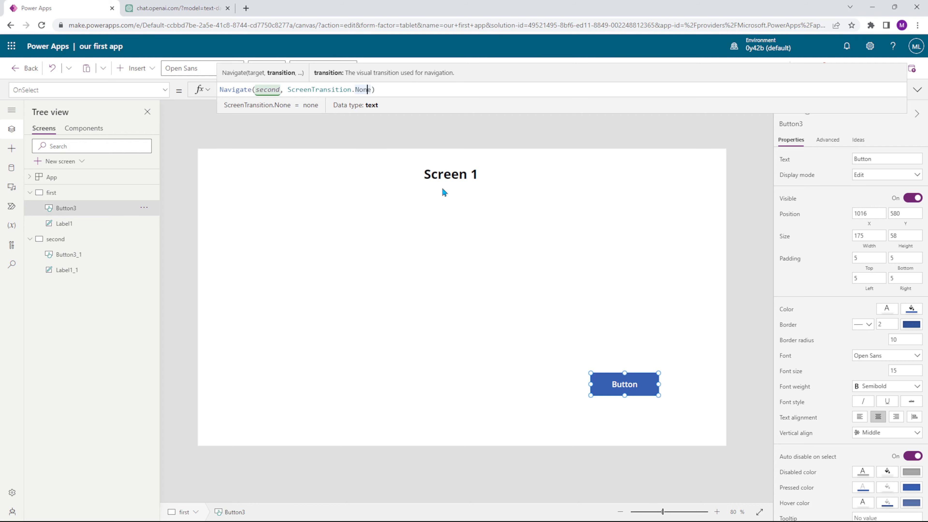
Recheck the button's OnSelect formula, save the app, test the button in preview, and return to the first screen in the editor
left_click(456, 202)
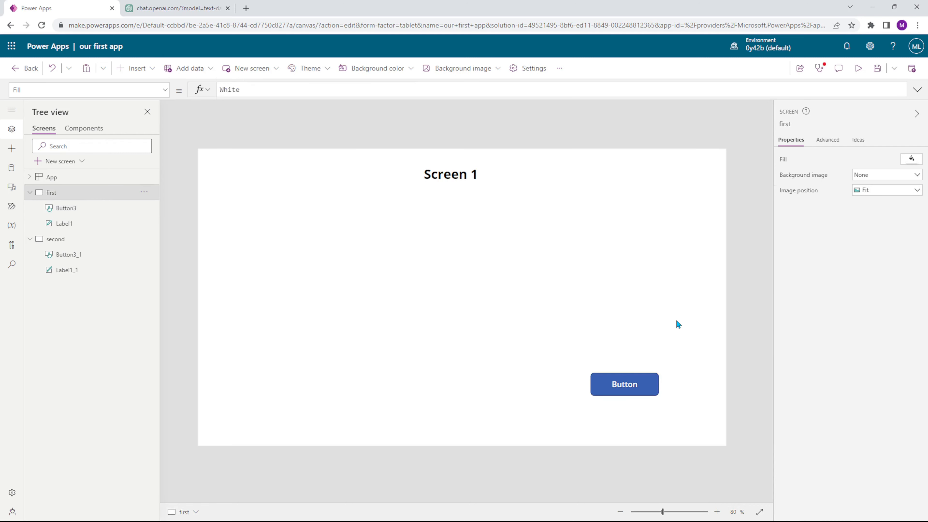
left_click(644, 384)
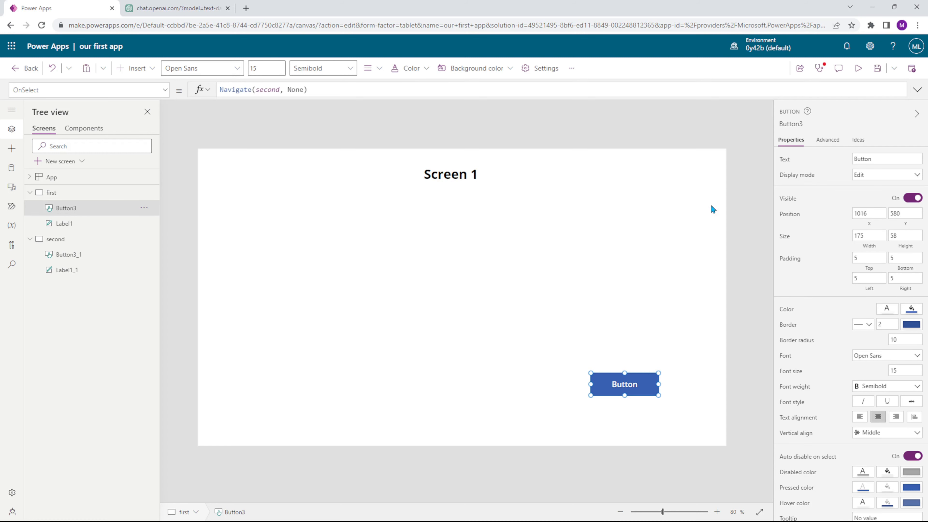
left_click(877, 68)
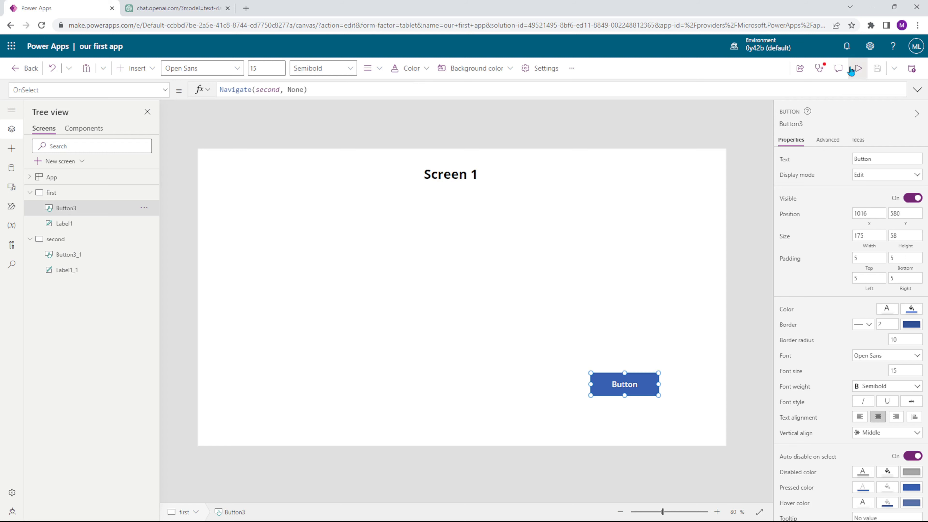
left_click(858, 68)
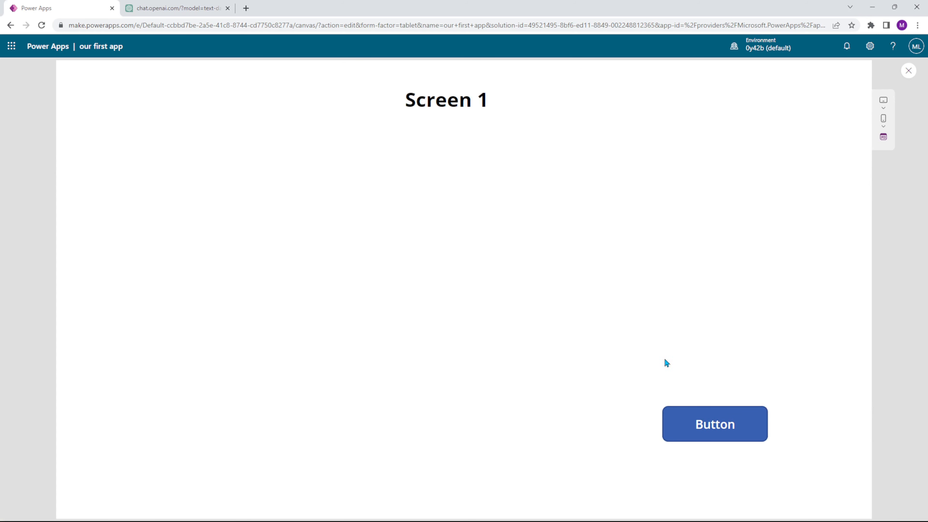
left_click(710, 428)
left_click(908, 73)
left_click(99, 194)
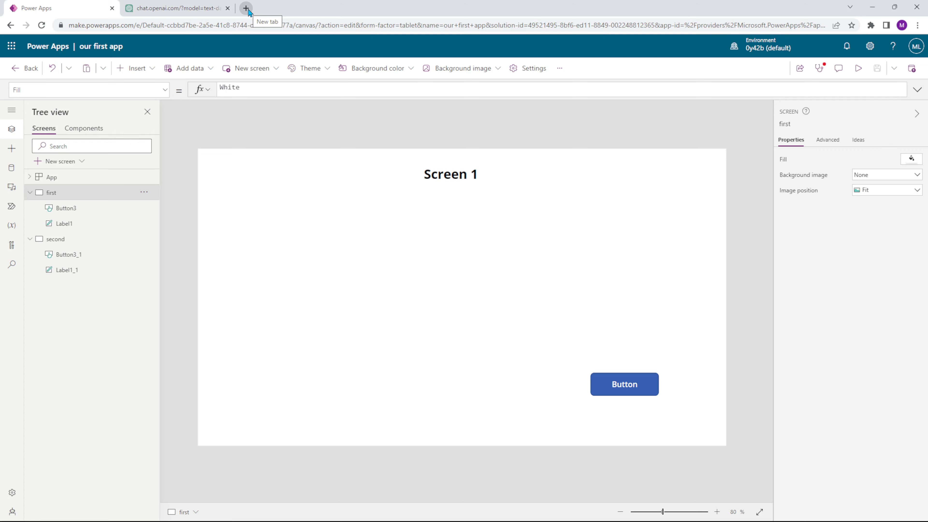
Search Google for "power apps screen" in a new browser tab
left_click(177, 8)
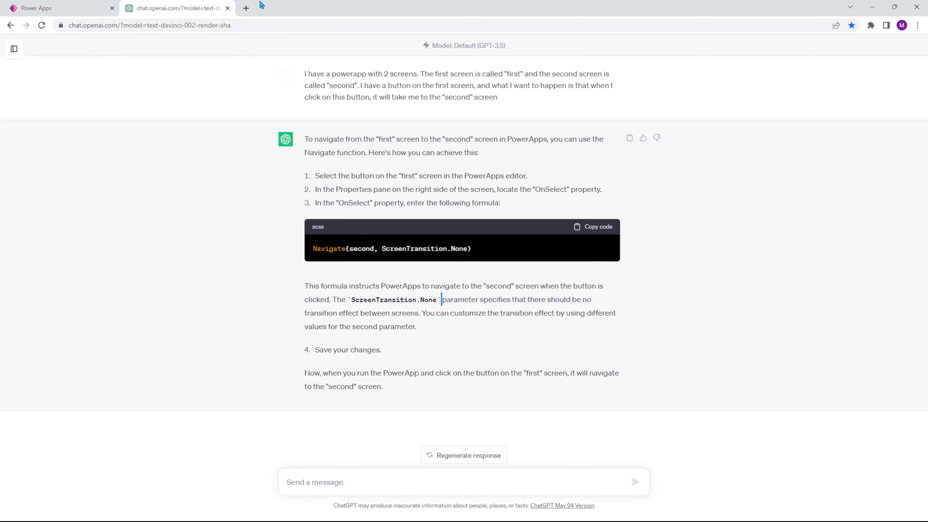
left_click(247, 8)
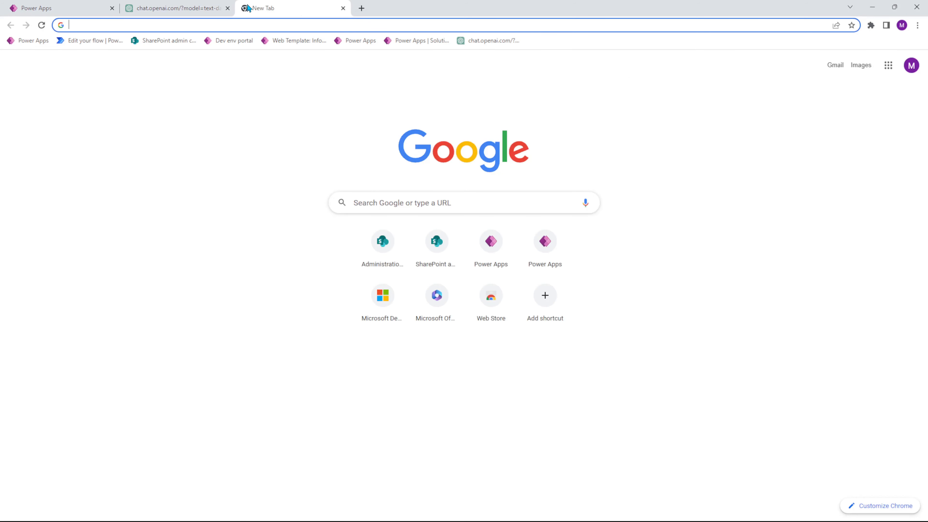
type("google.com")
key("Return")
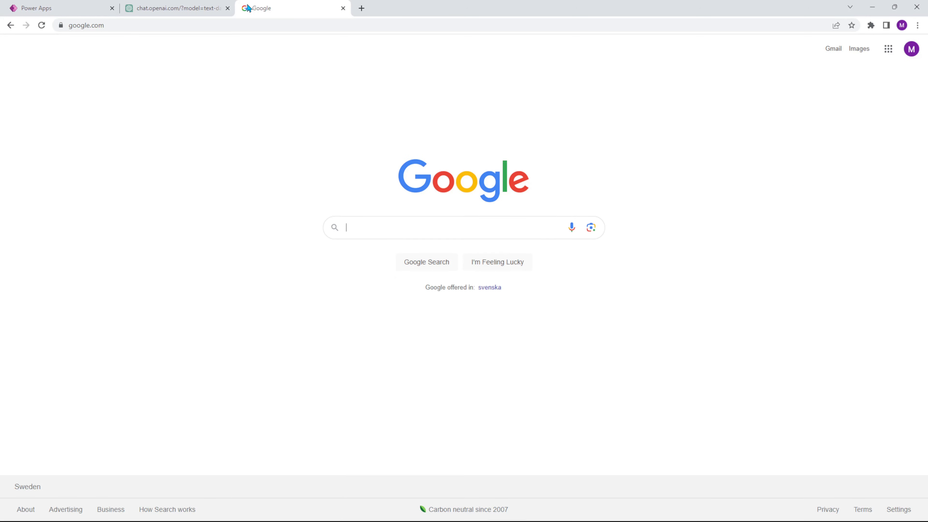
type("power apps ")
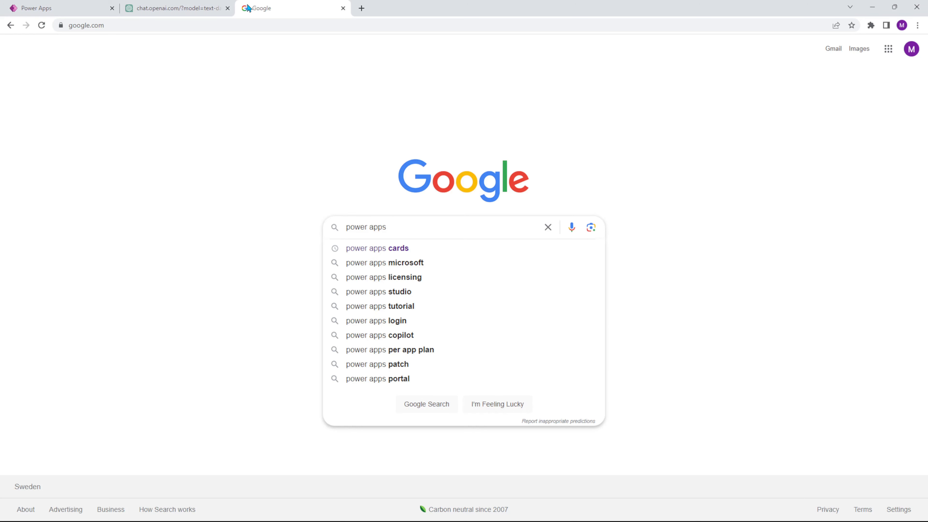
type("screen")
key("Return")
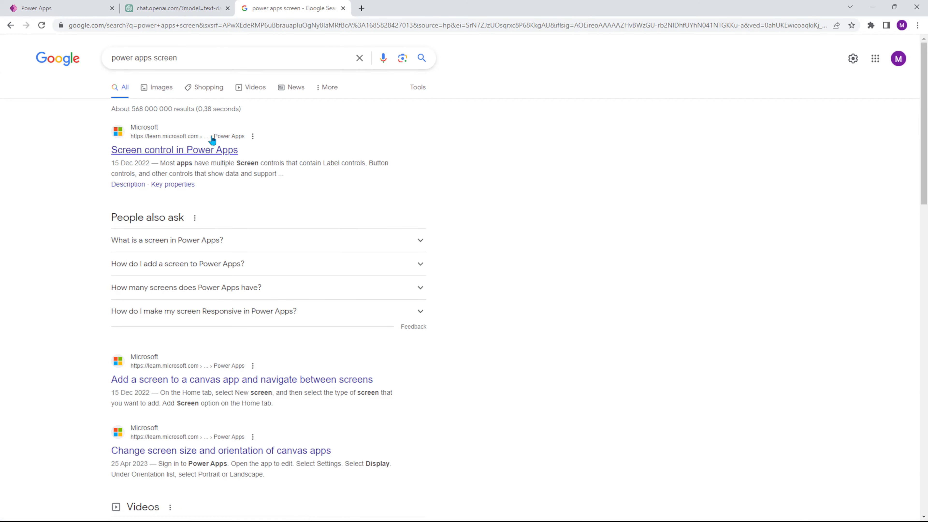
Open Microsoft's "Screen control in Power Apps" article, read its key and additional properties, and compare them with the first screen in Power Apps
left_click(163, 155)
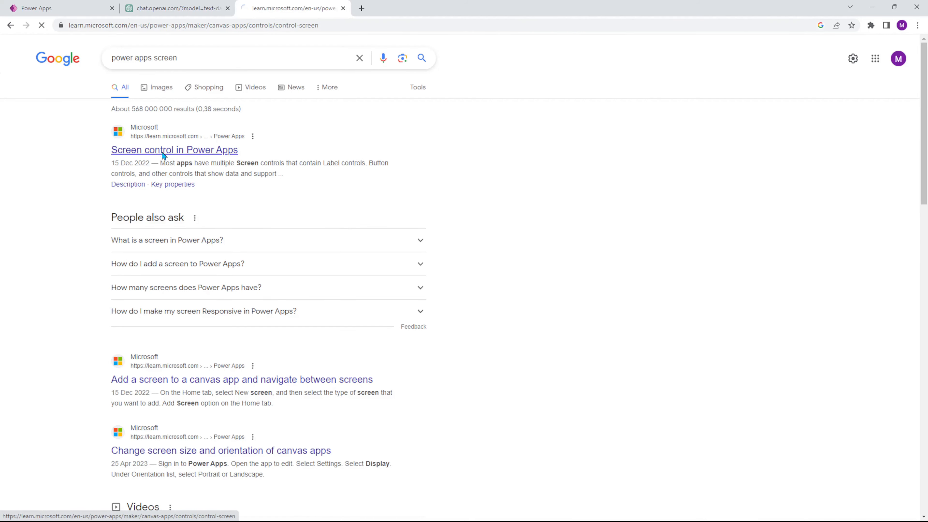
left_click(11, 25)
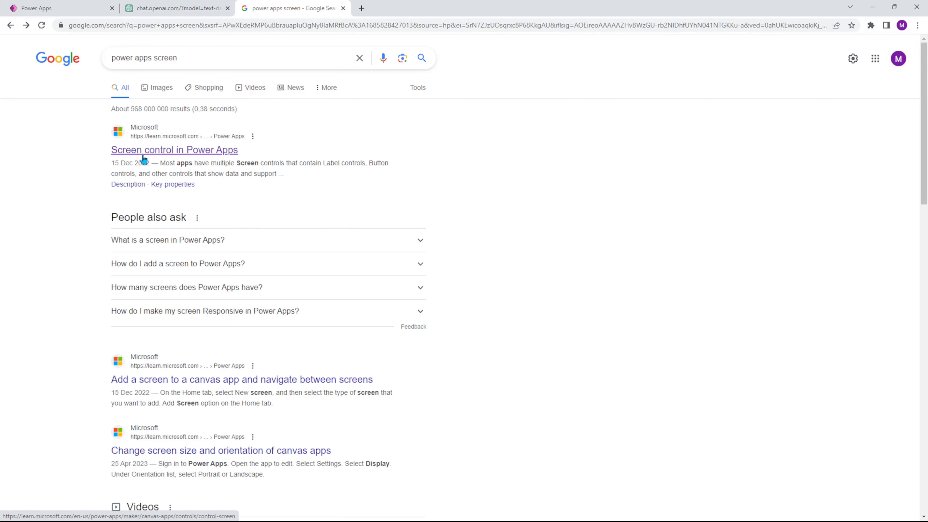
left_click(156, 150)
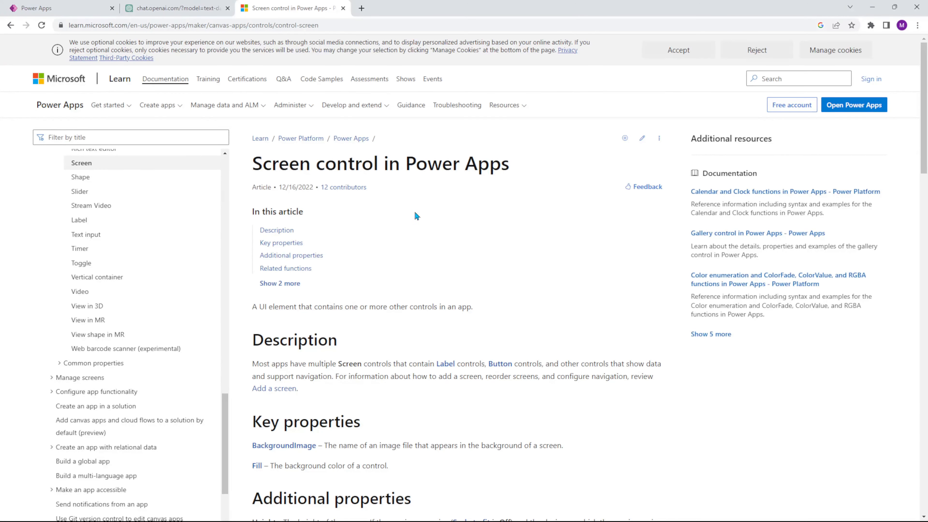
scroll(414, 211, "down", 5)
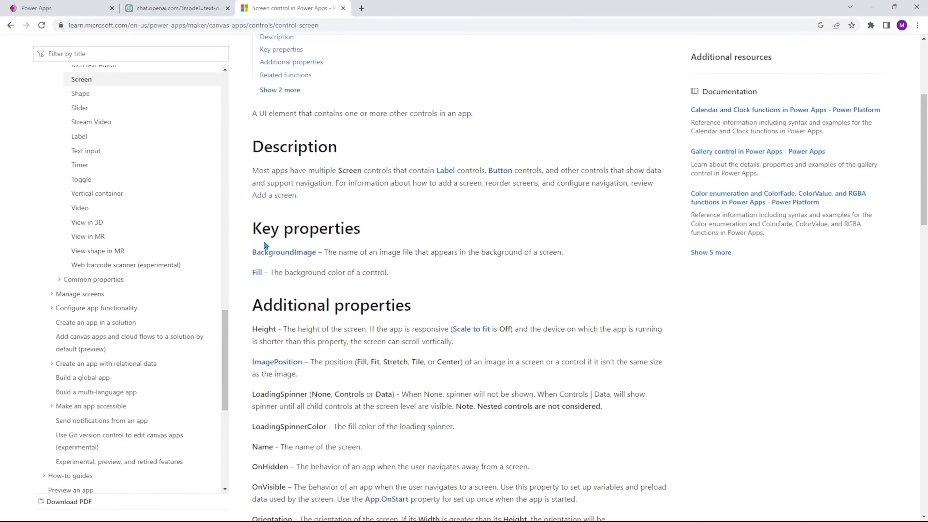
scroll(364, 321, "down", 3)
scroll(365, 321, "down", 1)
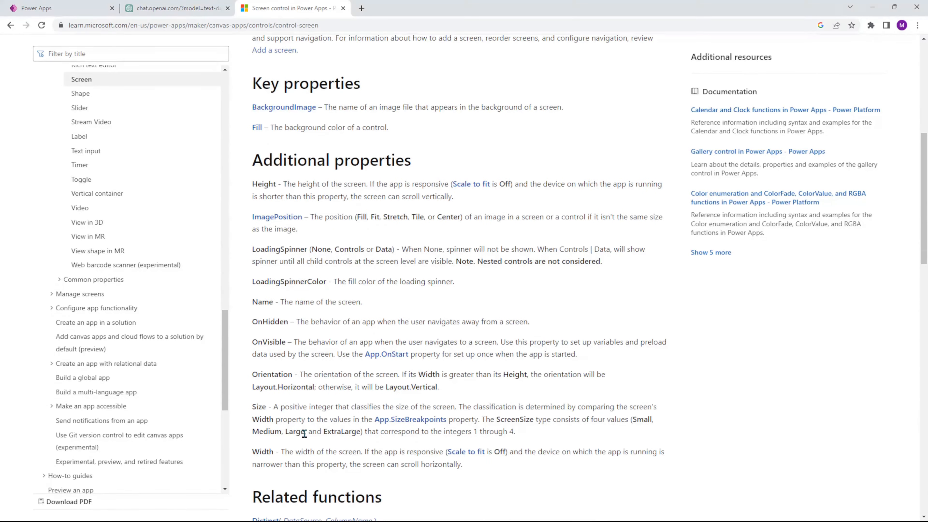
scroll(369, 214, "up", 1)
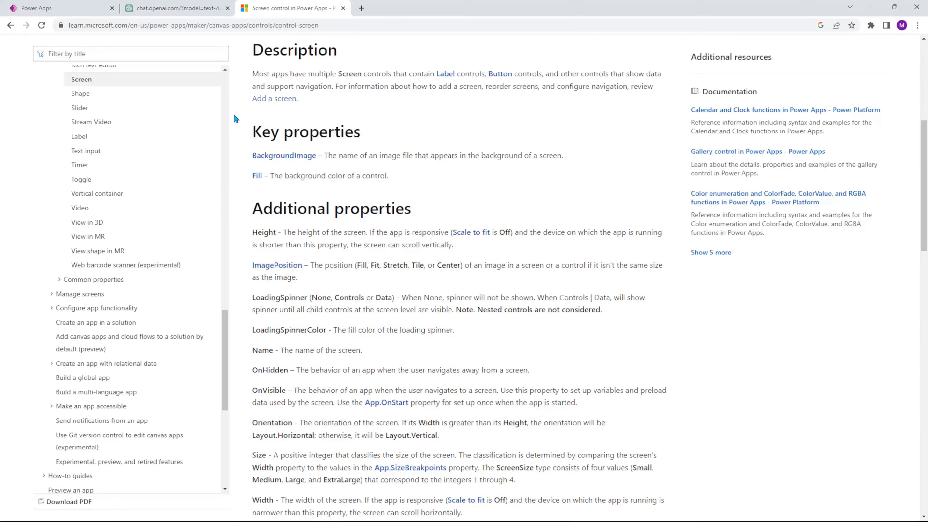
left_click(93, 11)
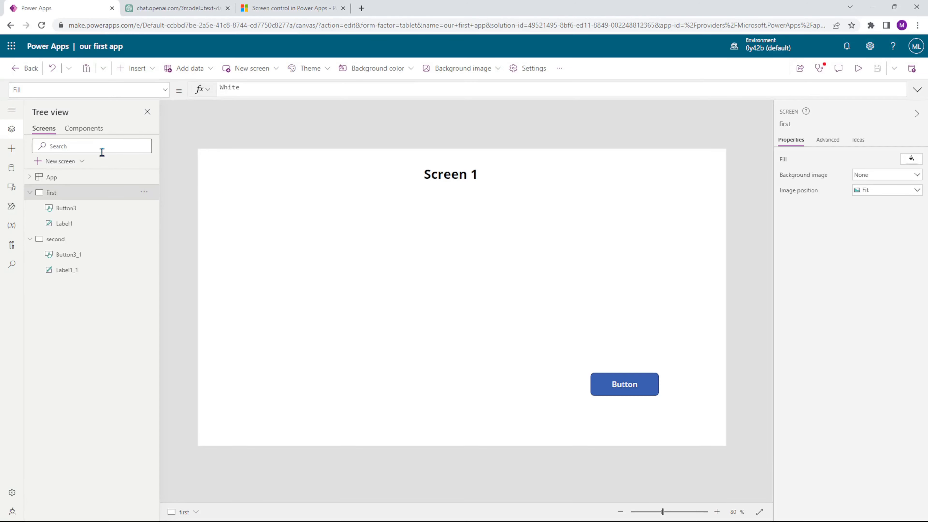
Return to the Screen control article and read its example, focusing on the Source screen's OnSelect formula Navigate(Target, ScreenTransition.Fade)
left_click(322, 6)
scroll(290, 215, "down", 7)
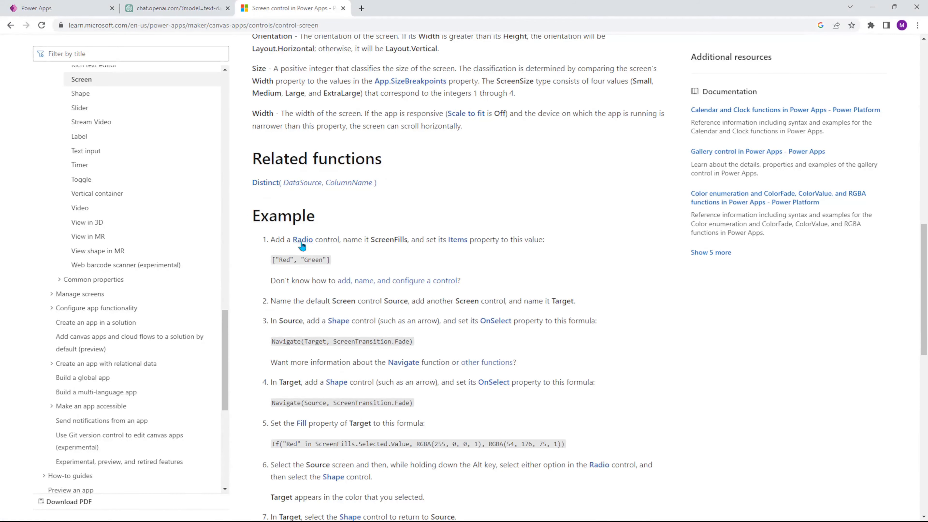
scroll(358, 289, "down", 2)
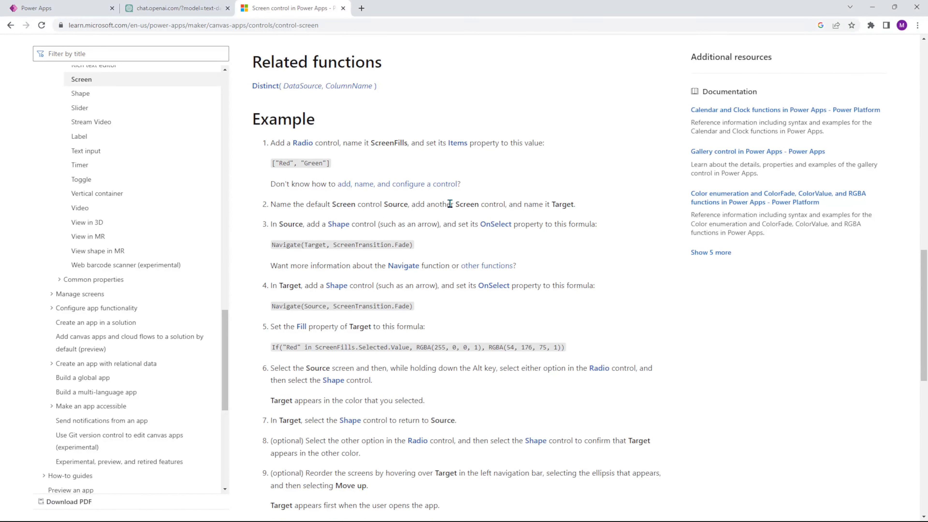
double_click(284, 225)
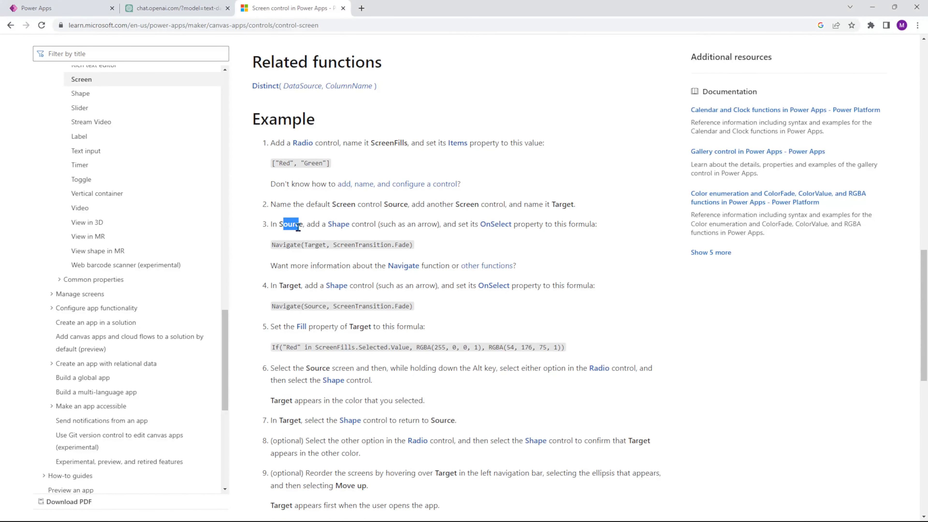
left_click(461, 226)
left_click_drag(275, 245, 421, 248)
left_click(422, 248)
scroll(364, 219, "down", 1)
Read the Screen control article's accessibility guidelines on color contrast and go back over the page to its Description section
scroll(363, 219, "down", 8)
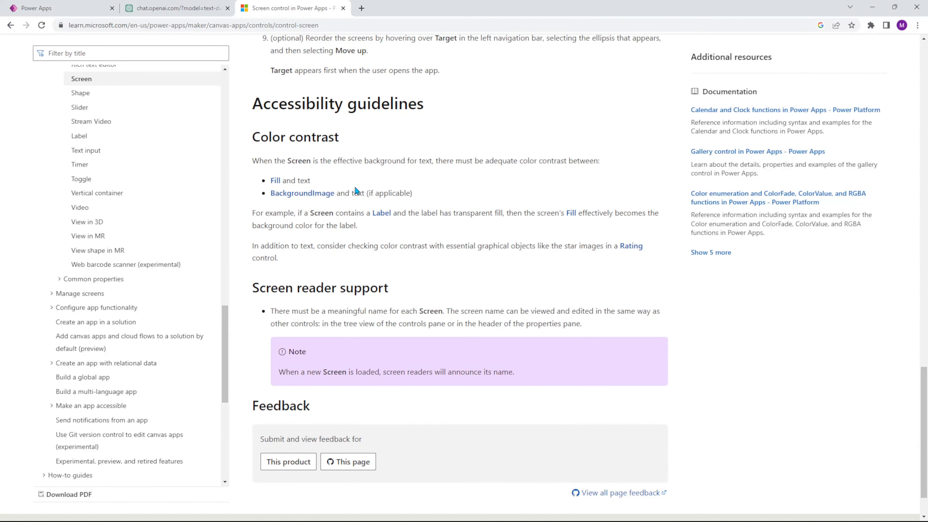
left_click_drag(302, 213, 366, 213)
left_click(491, 235)
scroll(435, 313, "down", 2)
scroll(411, 172, "up", 6)
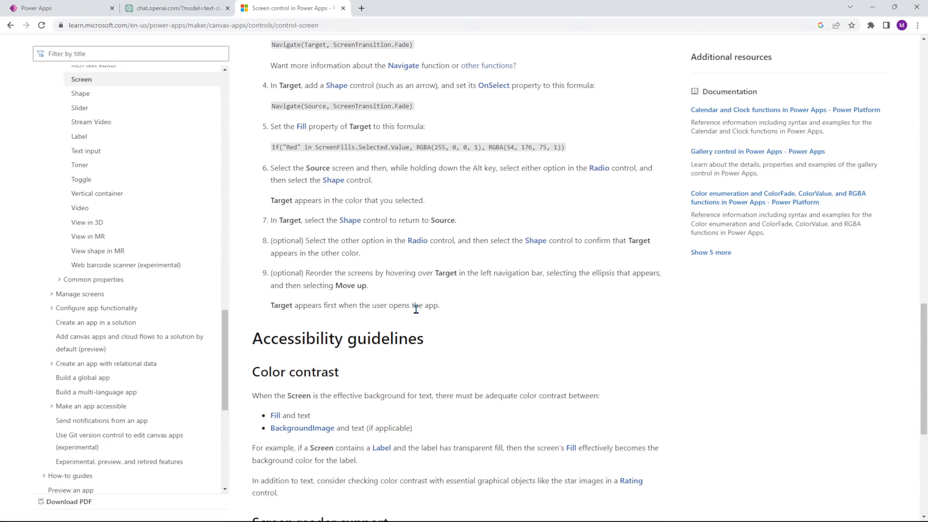
scroll(417, 310, "up", 7)
scroll(417, 308, "up", 3)
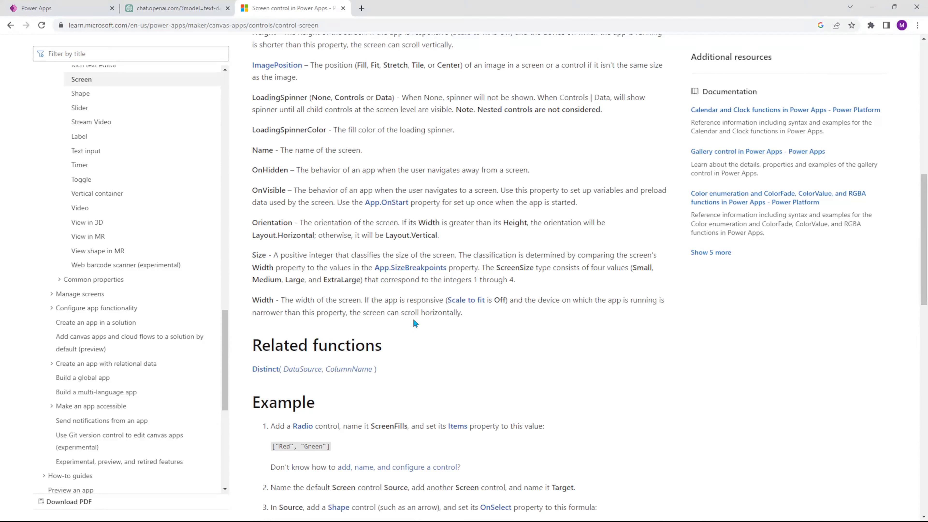
scroll(399, 314, "up", 6)
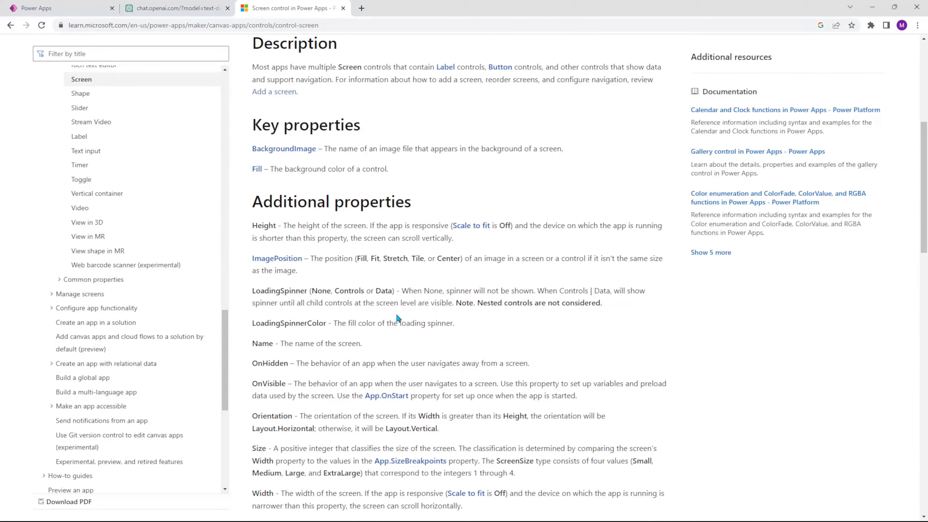
scroll(415, 252, "up", 2)
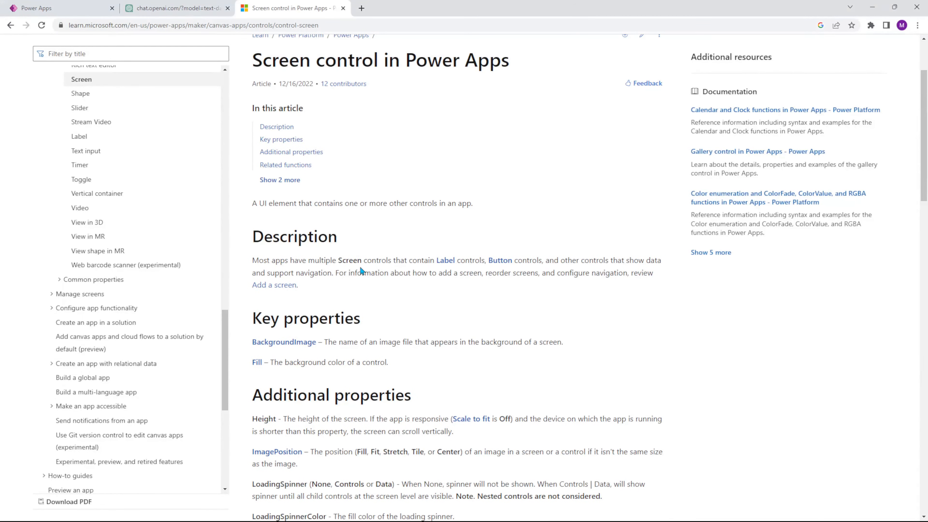
Open the linked Button control article and examine its properties, related functions and examples of formulas for a button
left_click(503, 262)
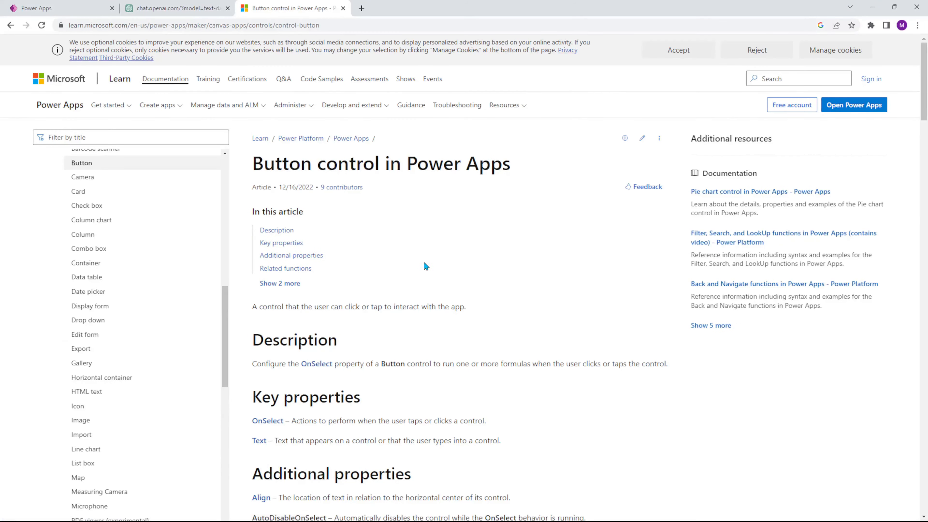
scroll(423, 260, "down", 5)
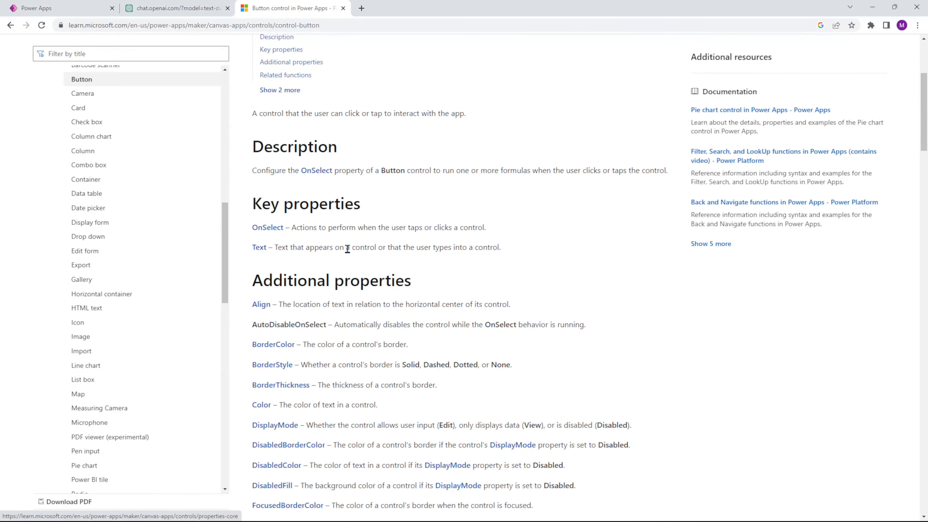
scroll(347, 249, "down", 20)
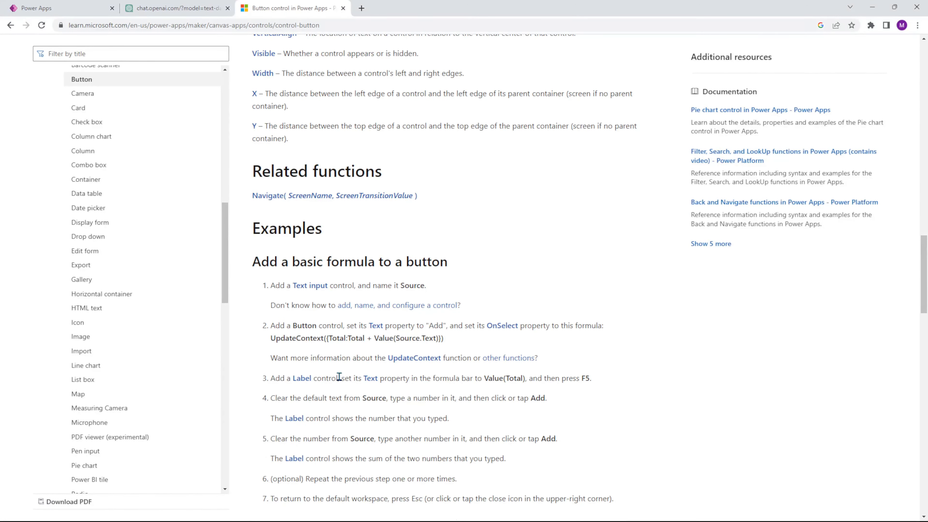
scroll(337, 375, "down", 5)
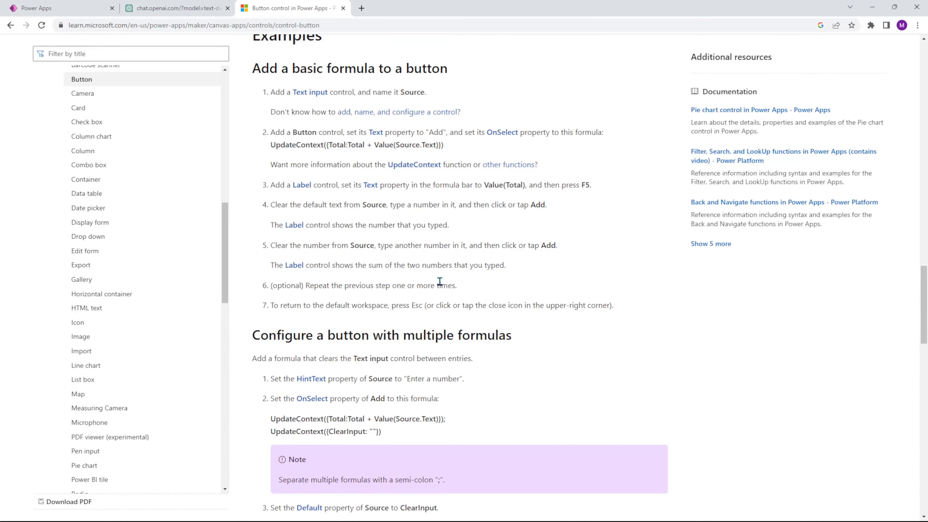
scroll(438, 279, "up", 15)
scroll(440, 281, "up", 3)
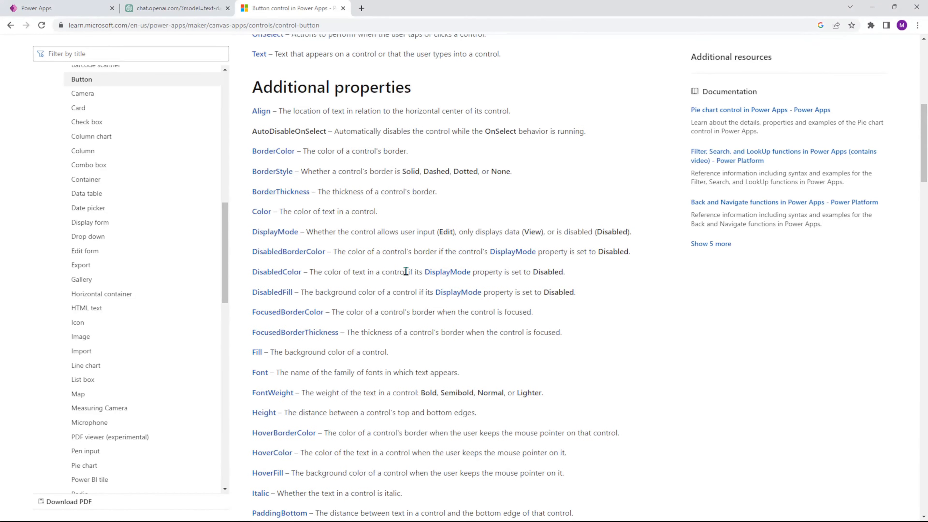
scroll(351, 293, "down", 3)
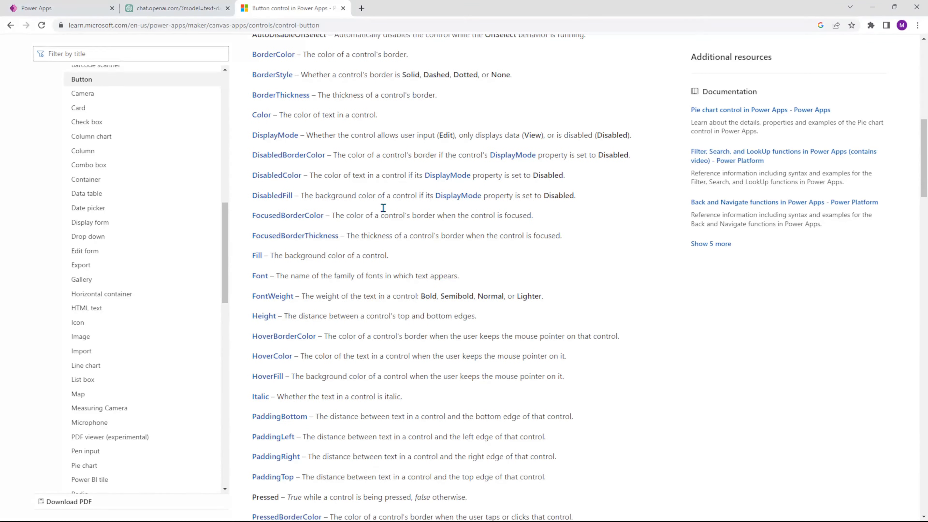
scroll(380, 369, "up", 3)
scroll(375, 380, "up", 10)
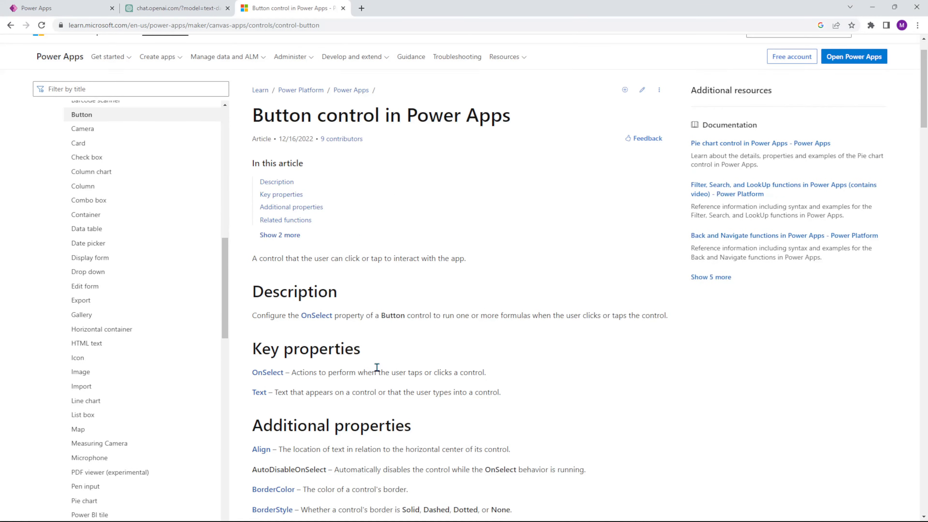
Open the OnSelect property link in the Button article and read through the Core properties reference
left_click(315, 316)
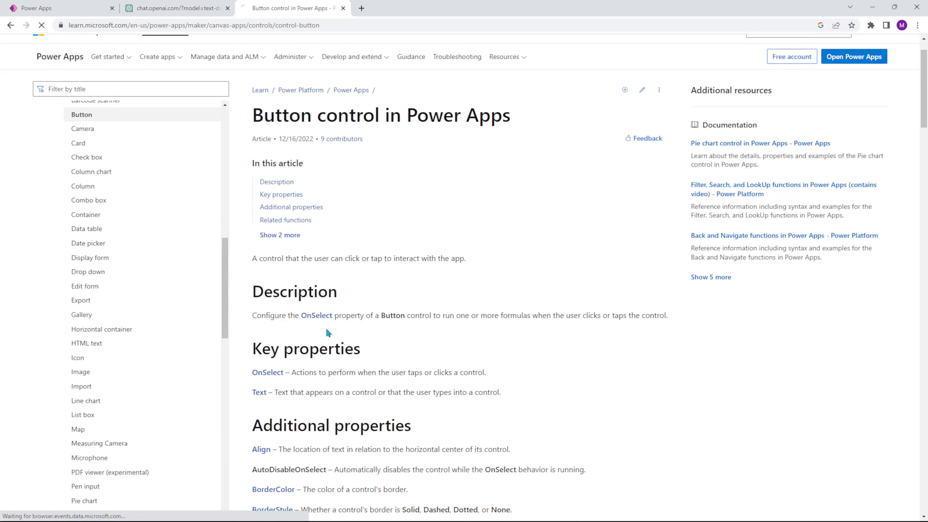
scroll(356, 212, "down", 5)
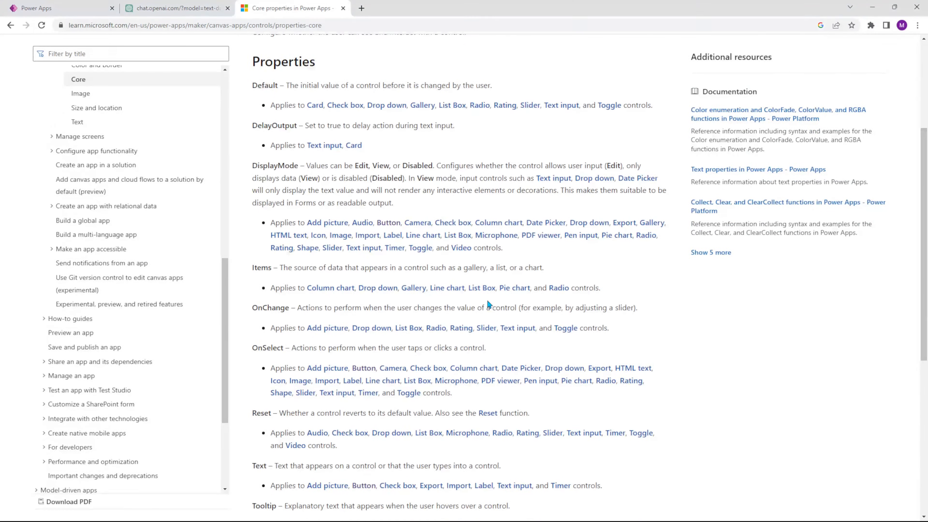
scroll(360, 326, "down", 5)
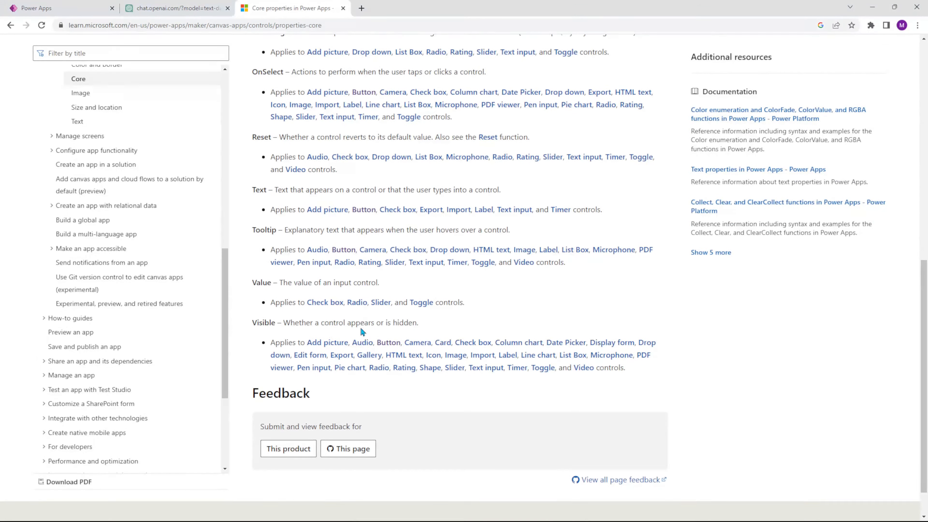
scroll(356, 324, "up", 8)
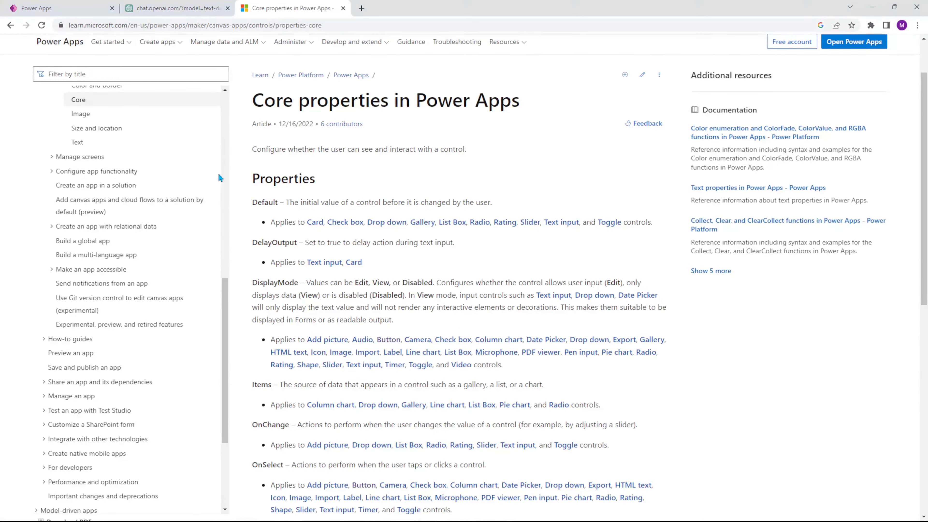
Go back to the Button control article and review its description, key properties and additional properties
left_click(10, 25)
scroll(358, 252, "down", 2)
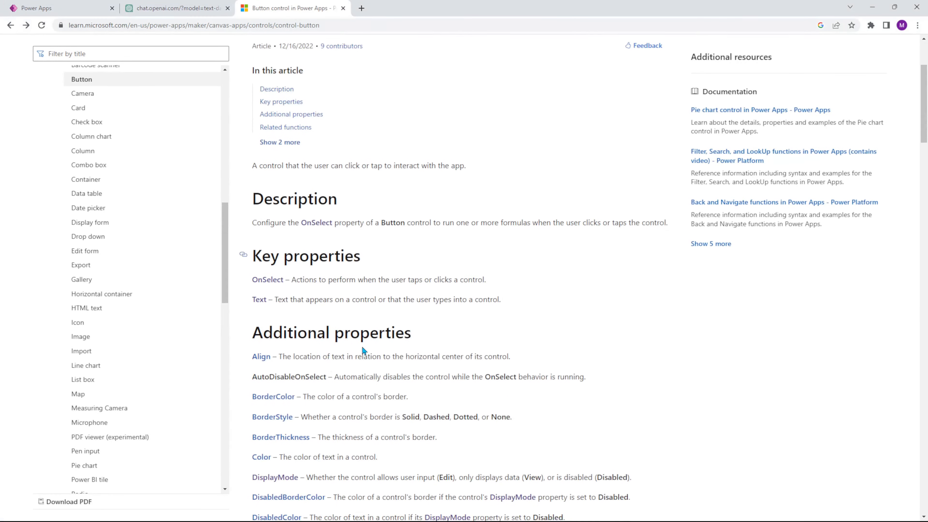
scroll(418, 376, "up", 3)
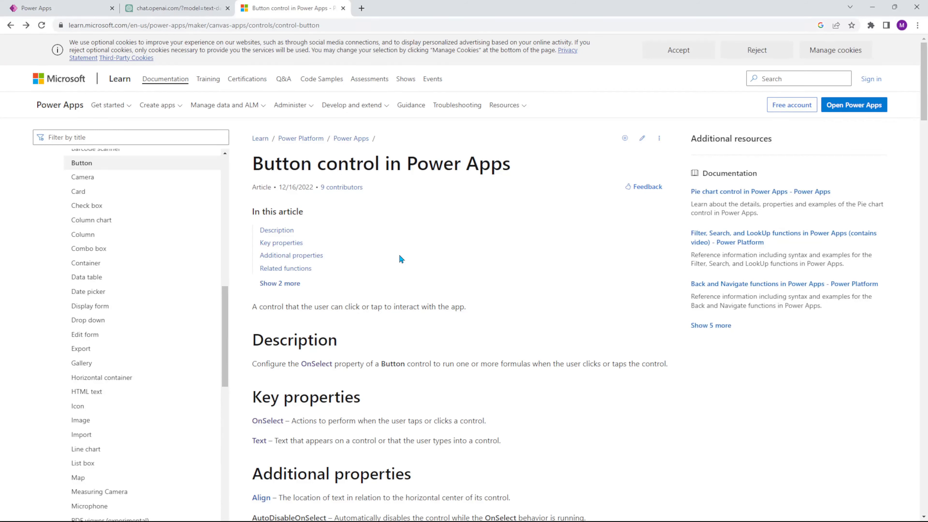
scroll(474, 416, "down", 4)
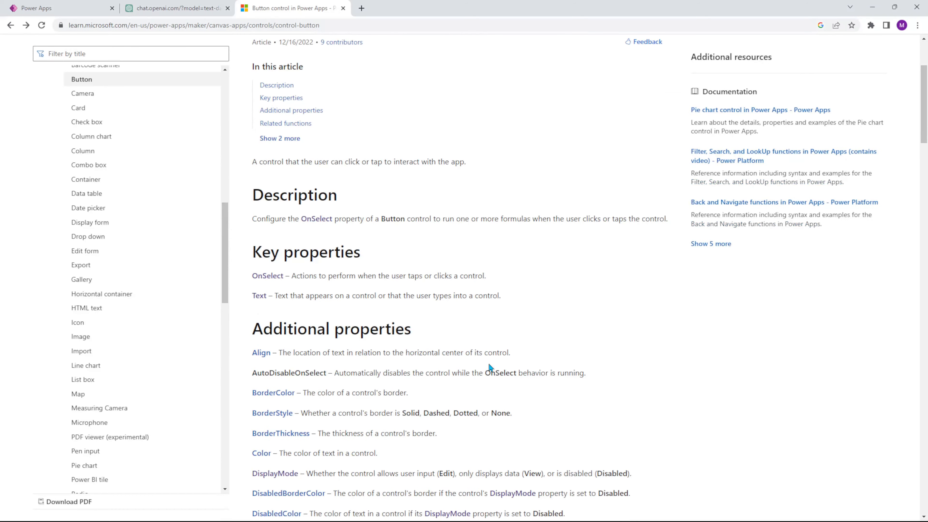
scroll(488, 204, "up", 4)
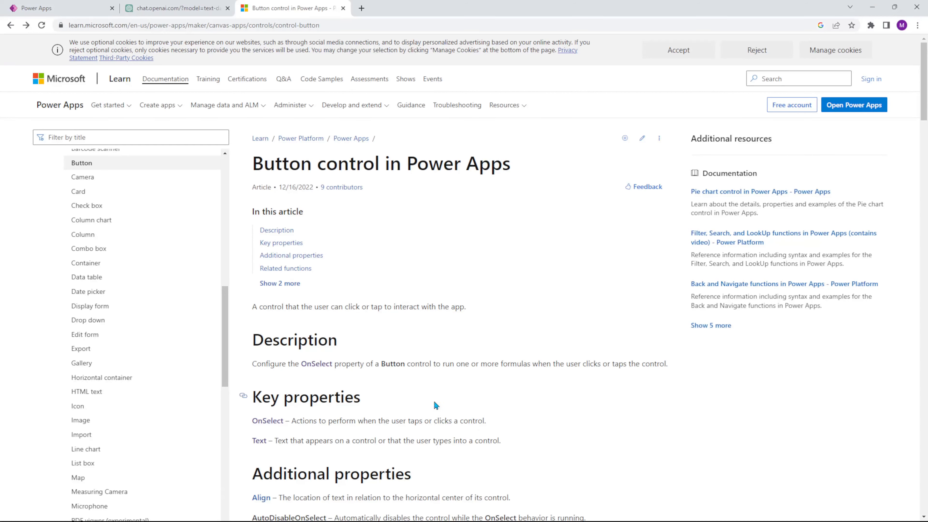
Finish reviewing the Button control article, revisit the ChatGPT answer on the Navigate formula, and return to the app in Power Apps
scroll(434, 399, "down", 3)
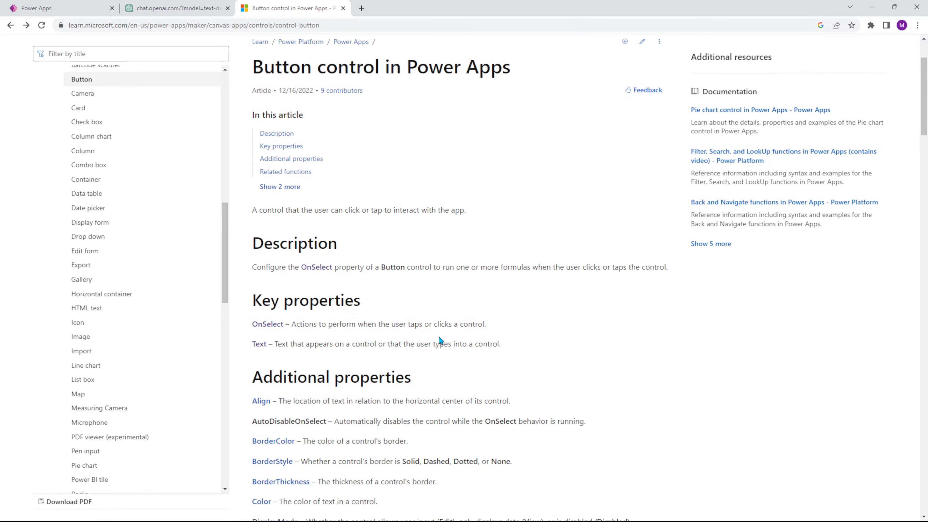
scroll(451, 290, "up", 3)
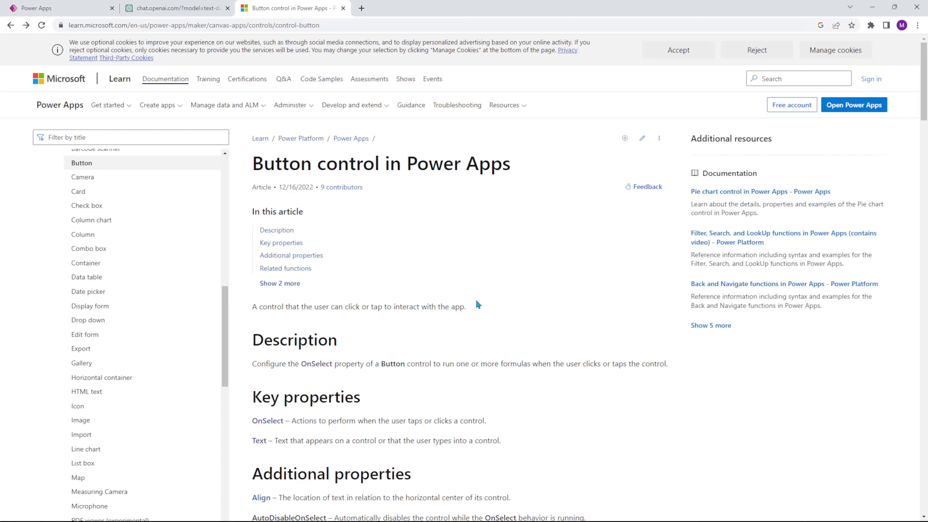
left_click(184, 8)
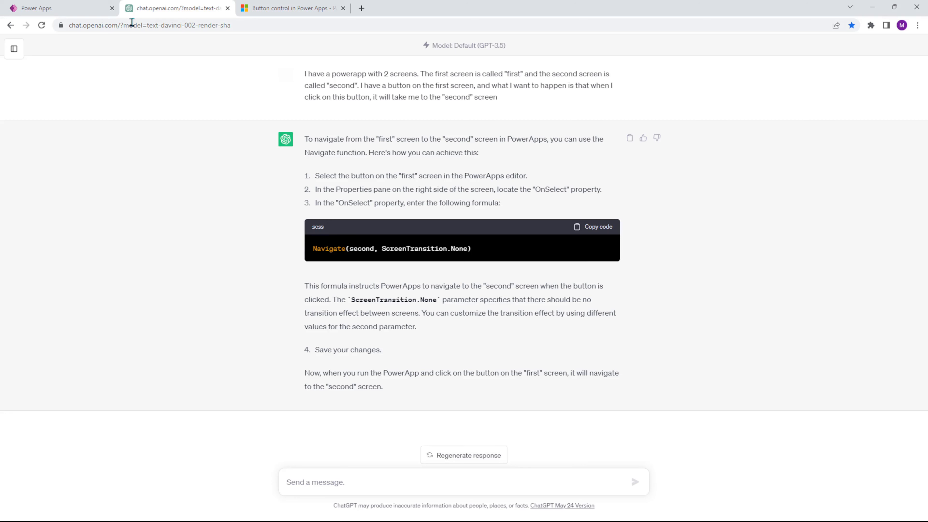
left_click(54, 8)
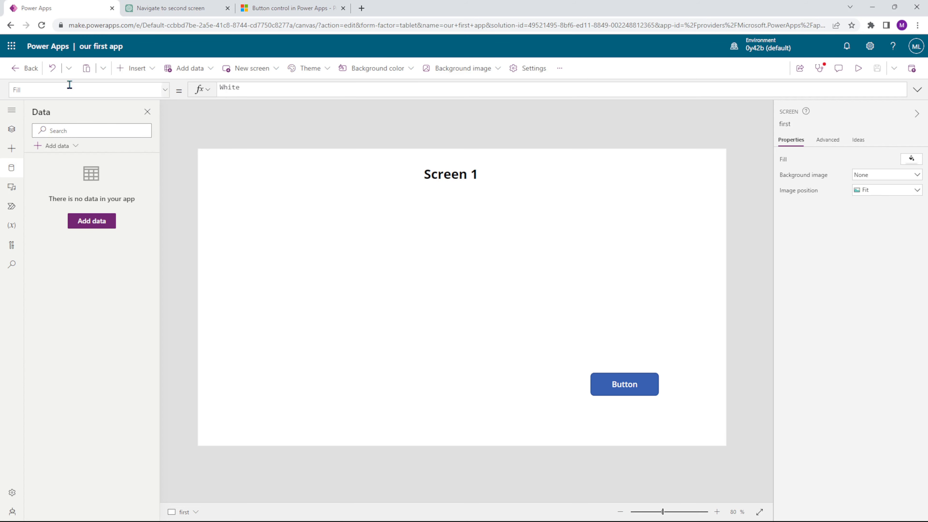
Open SharePoint from the Microsoft 365 apps and view the christmas party list on the Retail site
left_click(12, 46)
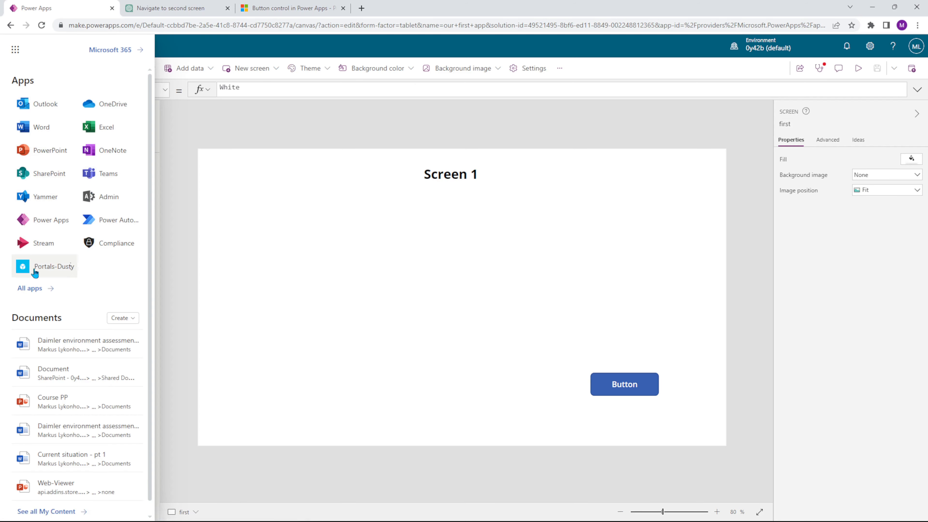
left_click(48, 184)
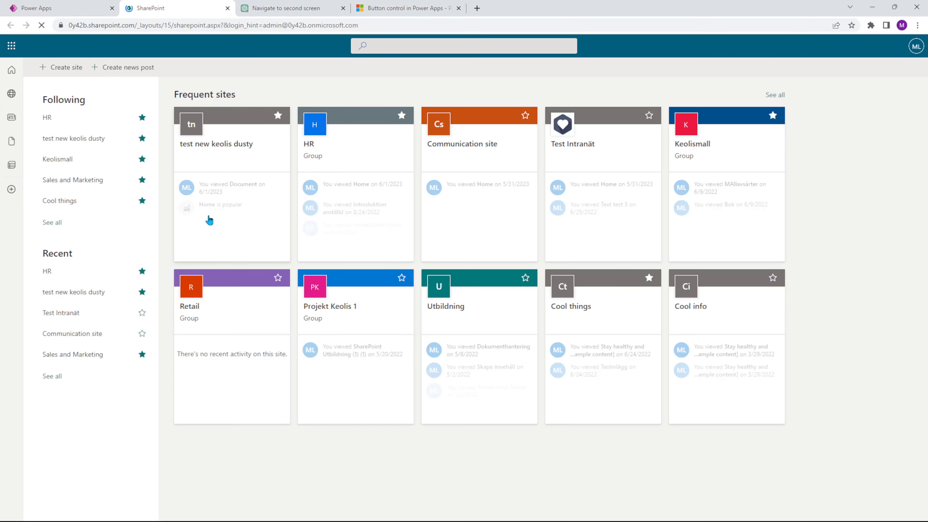
left_click(196, 310, "ctrl")
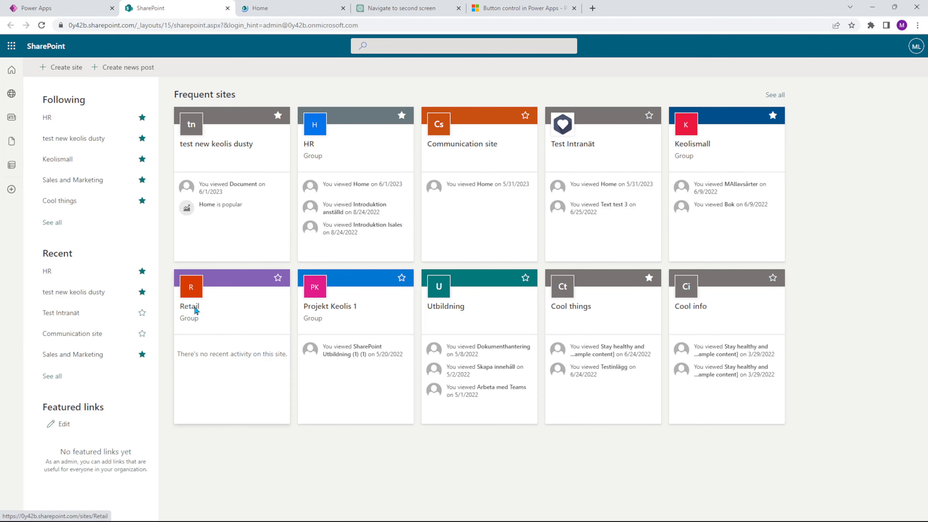
left_click(267, 8)
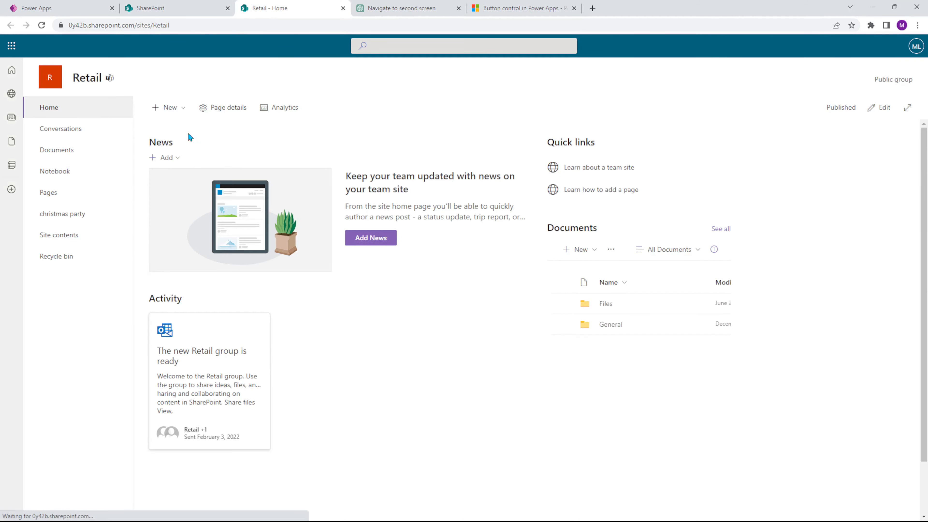
left_click(99, 213)
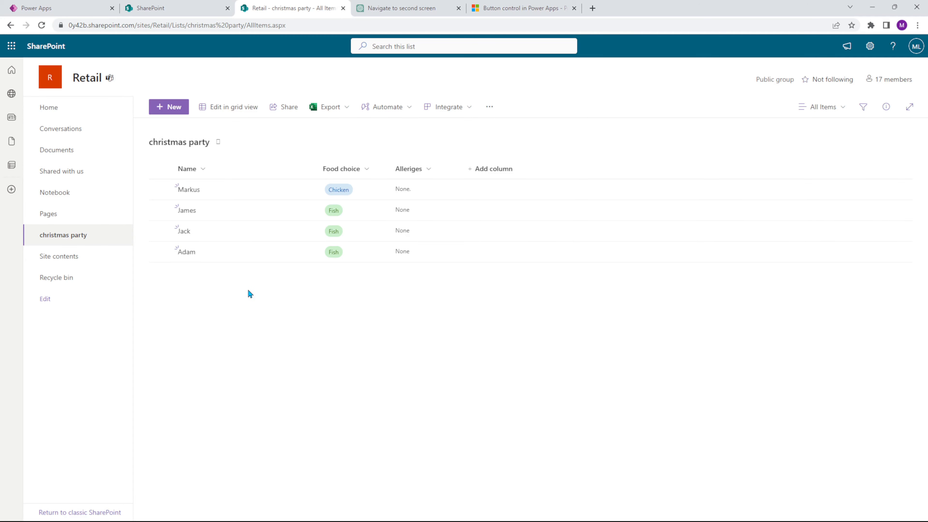
Create a SharePoint team site named "youtube site" with no additional members
left_click(160, 8)
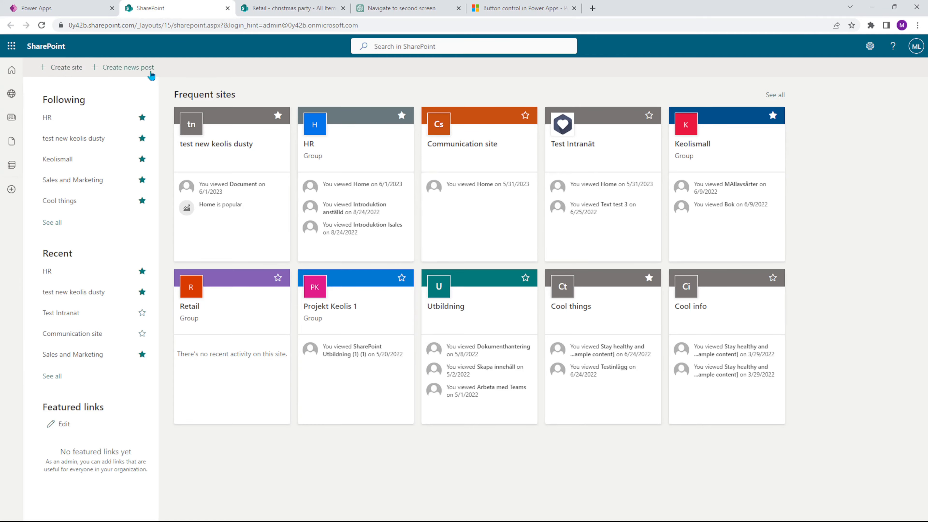
left_click(67, 67)
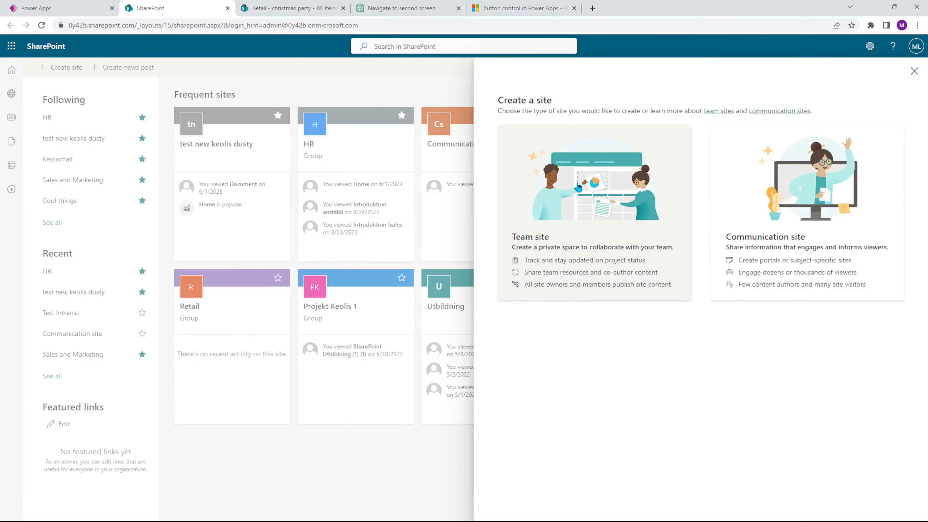
left_click(578, 188)
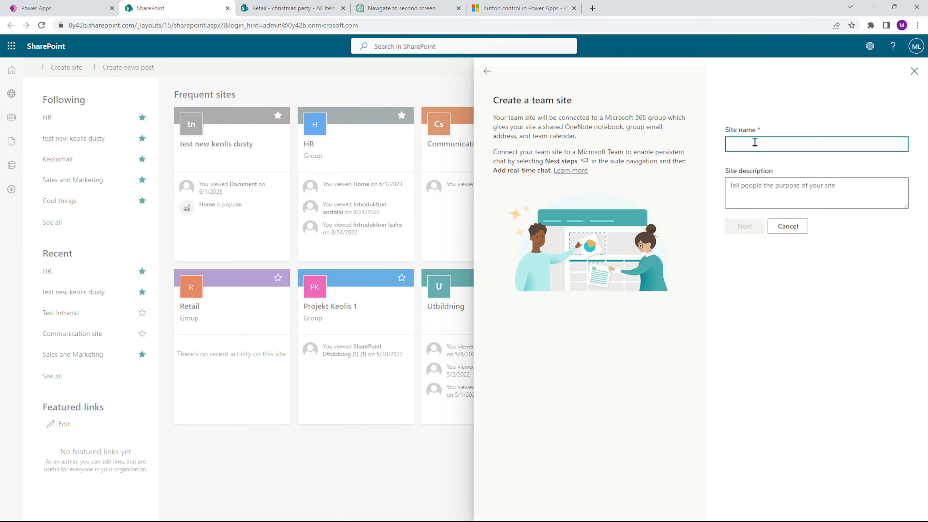
type("y")
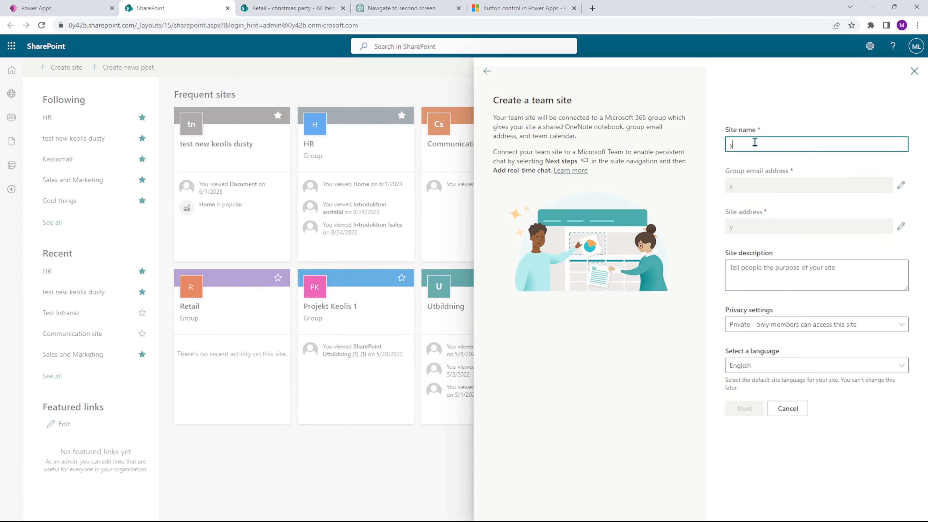
type("outubesite")
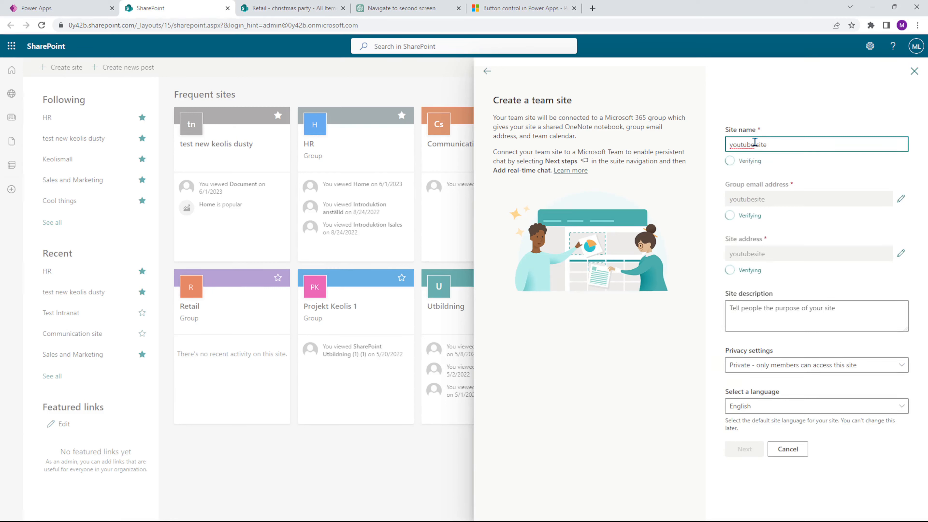
left_click(766, 109)
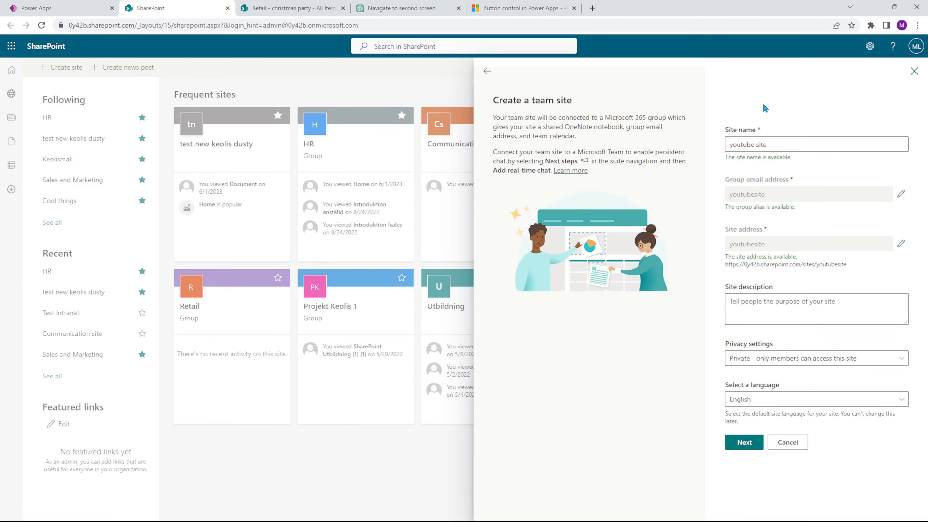
left_click(744, 442)
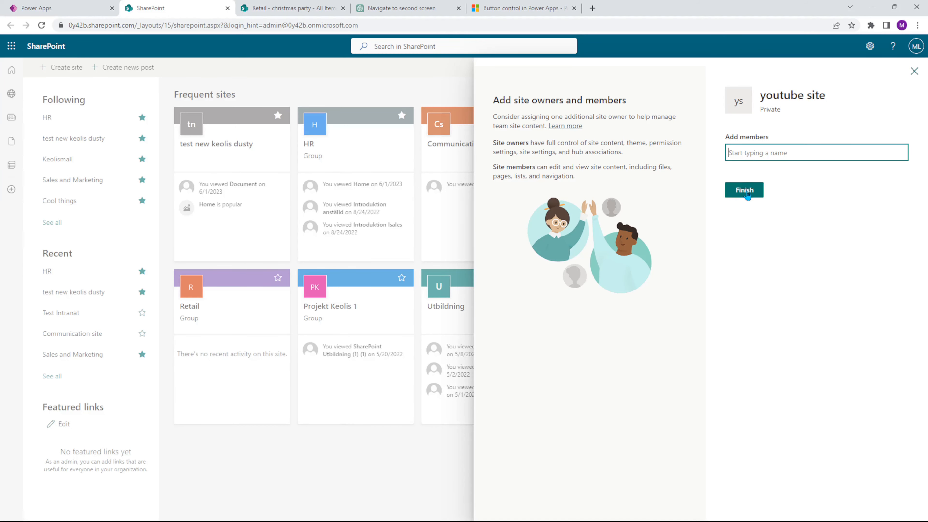
left_click(747, 192)
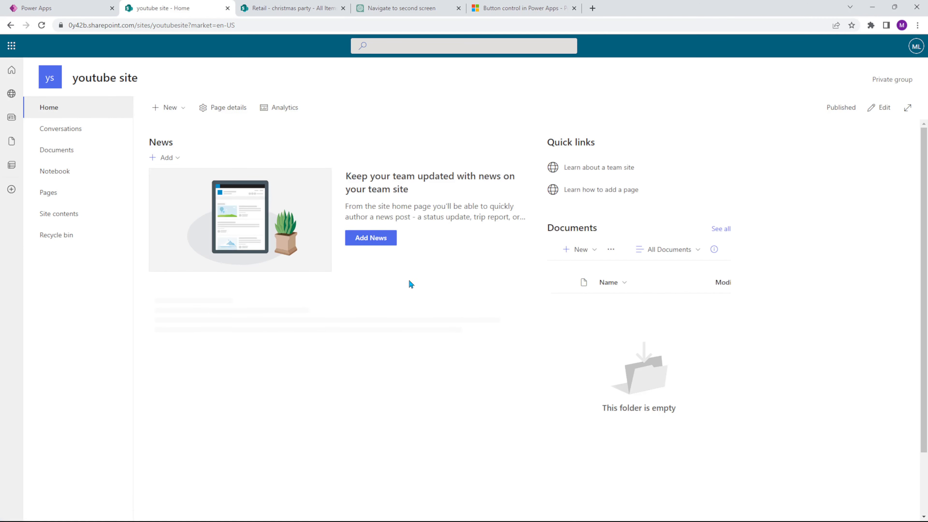
Create a blank list named "the christmas party" on the new site, dismissing the site template and next-steps suggestions
left_click(182, 109)
left_click(178, 127)
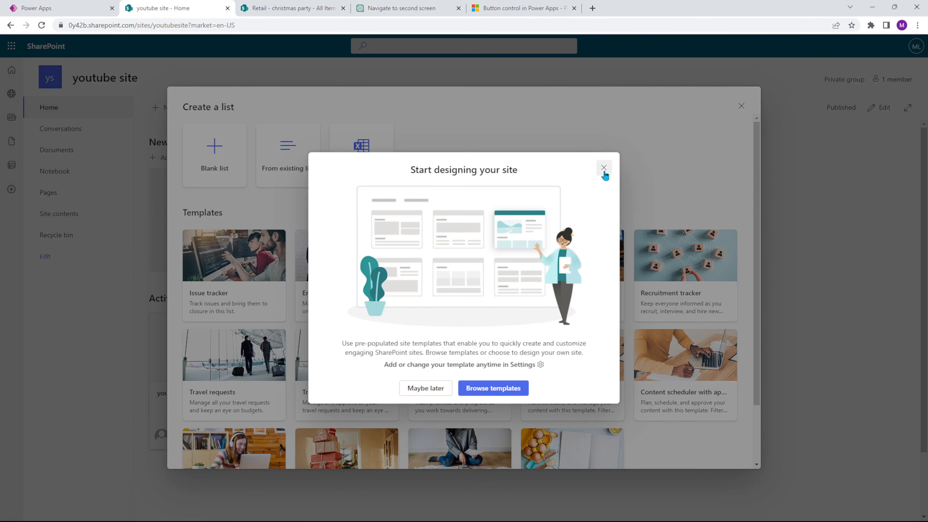
left_click(604, 168)
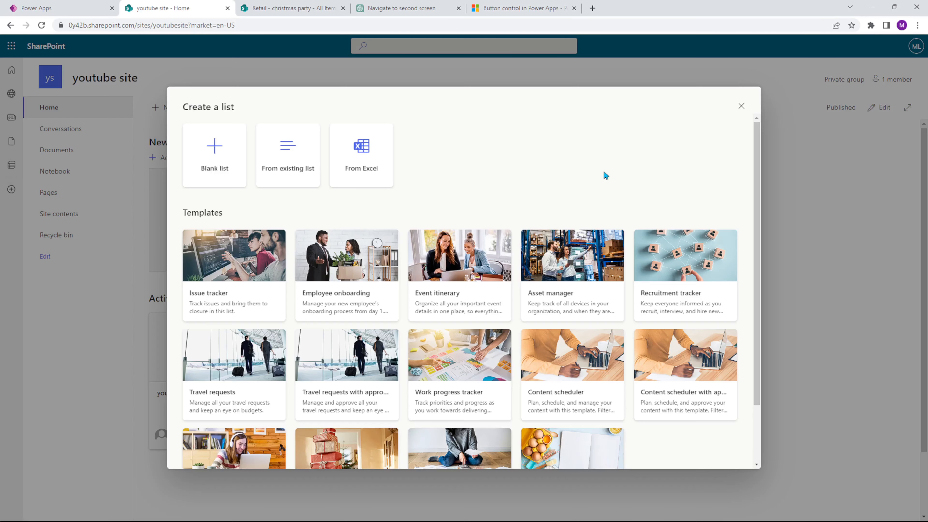
left_click(221, 148)
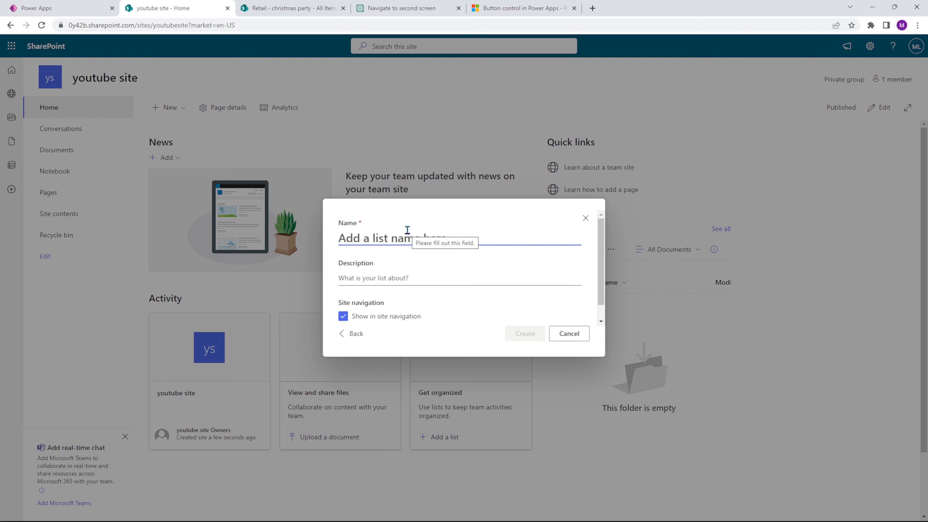
type("the ")
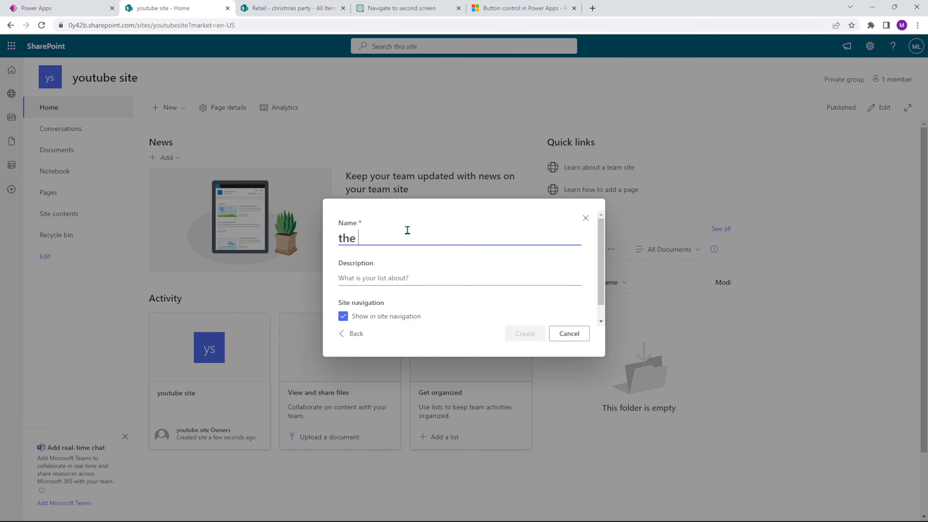
type("christmas party")
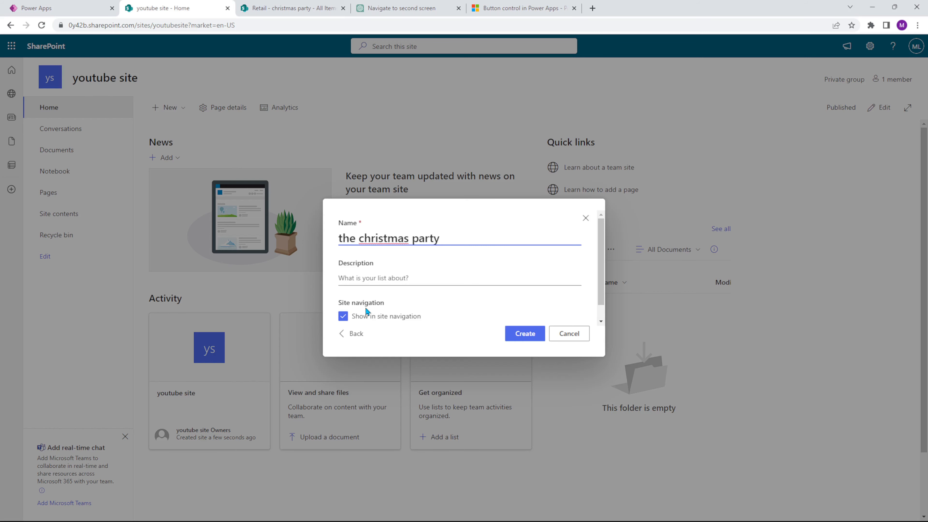
left_click(528, 339)
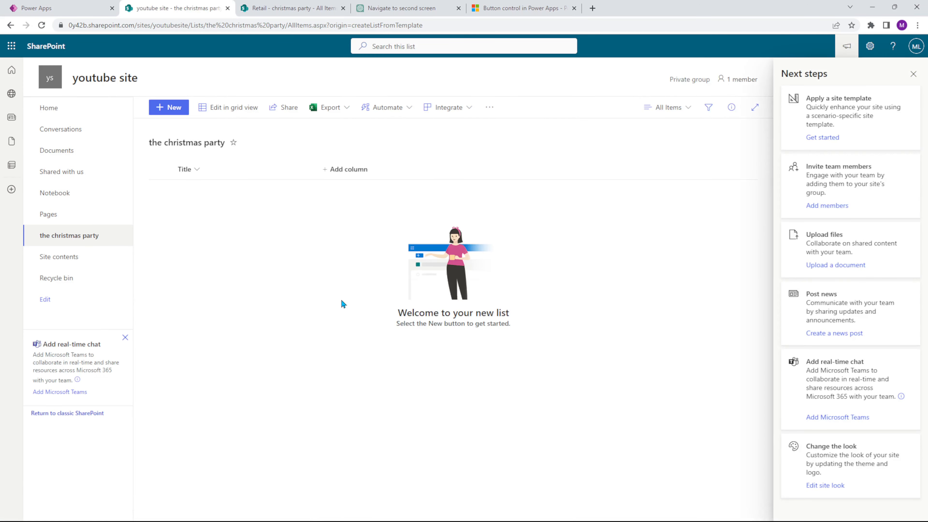
left_click(914, 75)
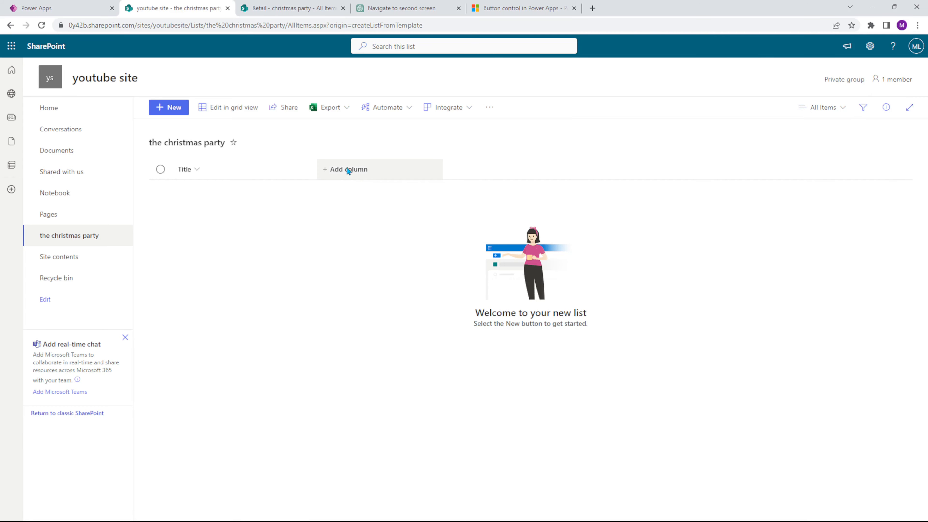
Start a Choice column in the christmas party list and name it "Food Choices"
left_click(348, 172)
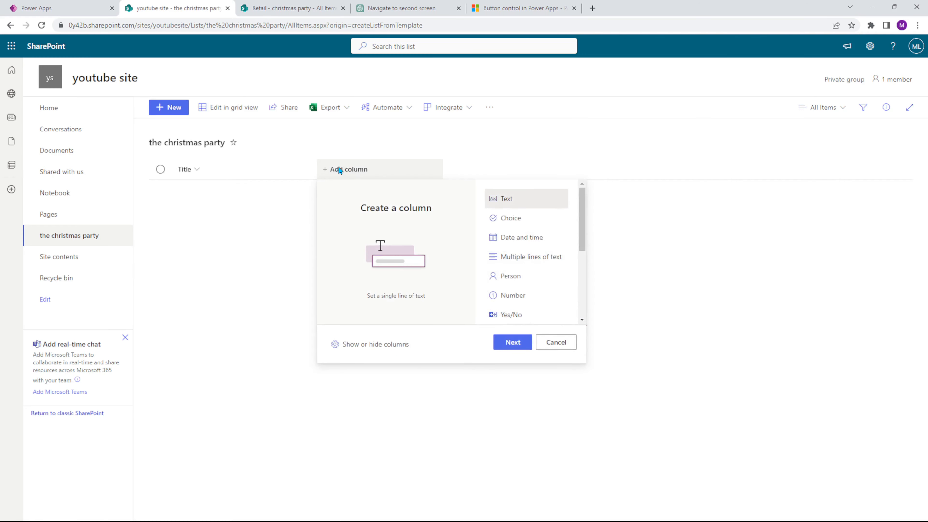
left_click(521, 220)
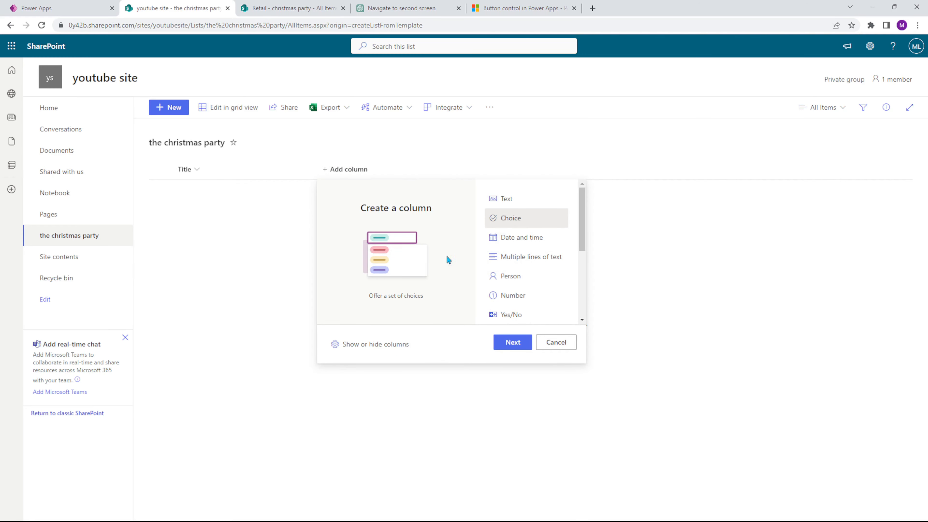
left_click(504, 342)
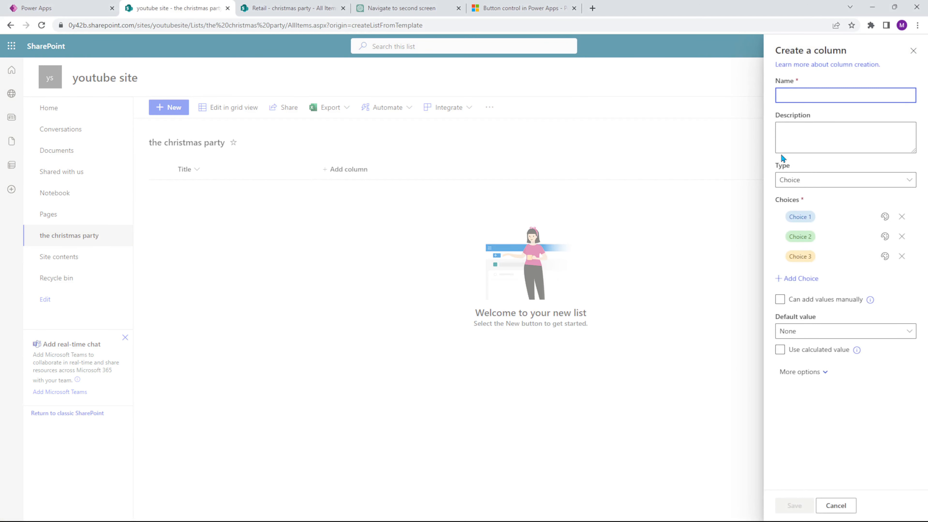
type("Food Ch")
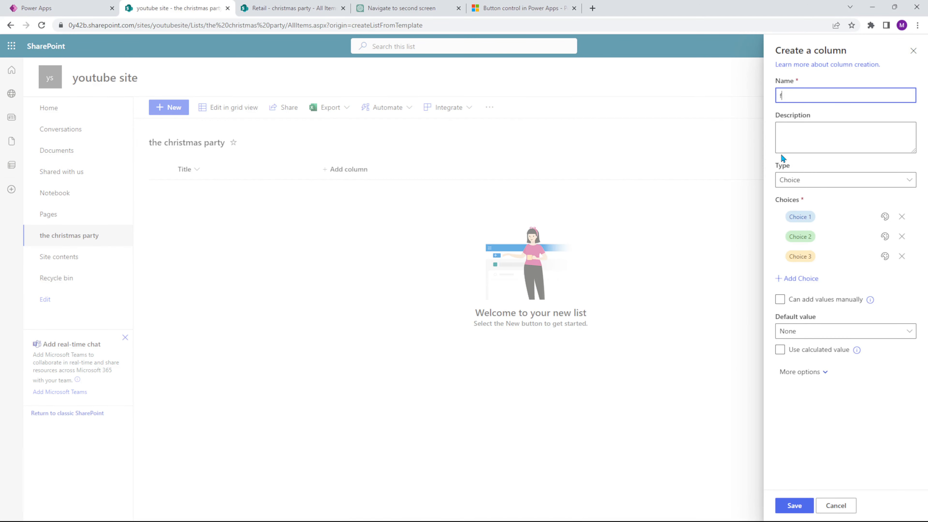
type("oices")
Set the column's three choices to Chicken, Fish and Pizza and save the column
left_click(801, 216)
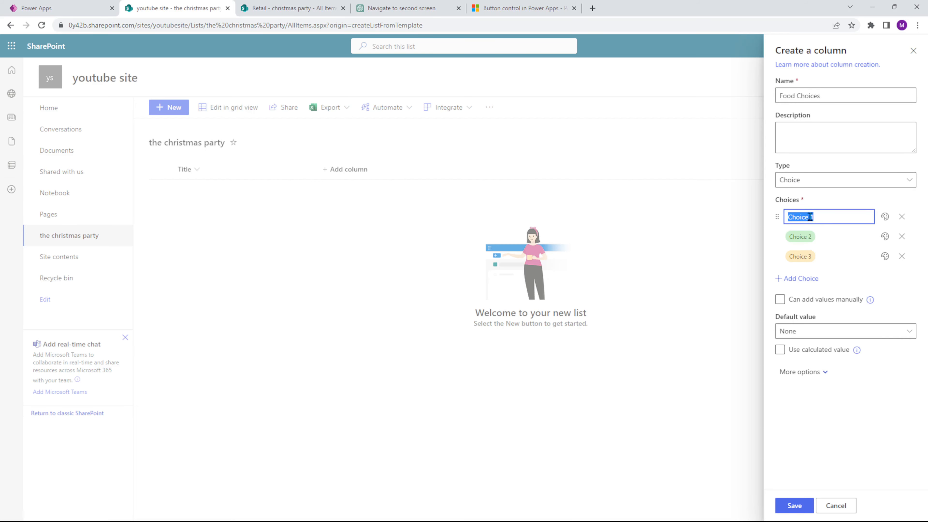
type("Chicken")
left_click(817, 234)
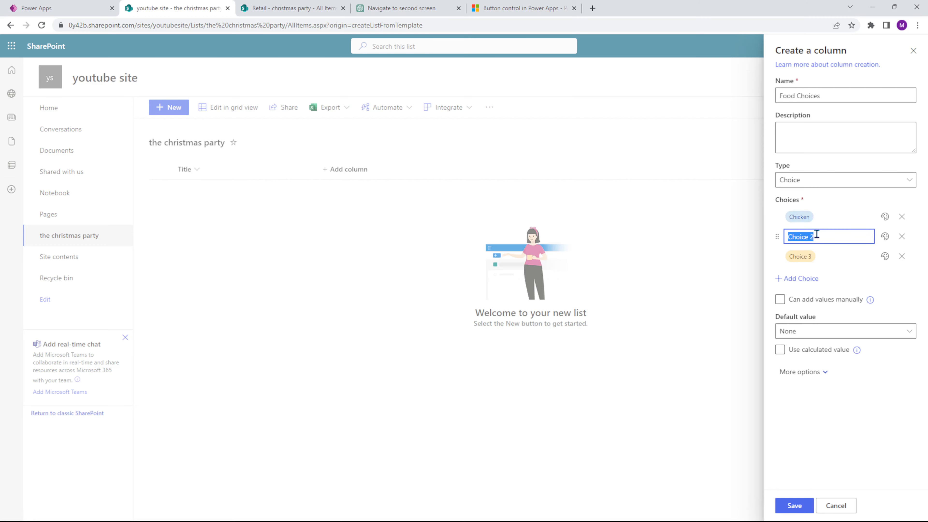
type("Fish")
left_click(816, 255)
type("Pizza")
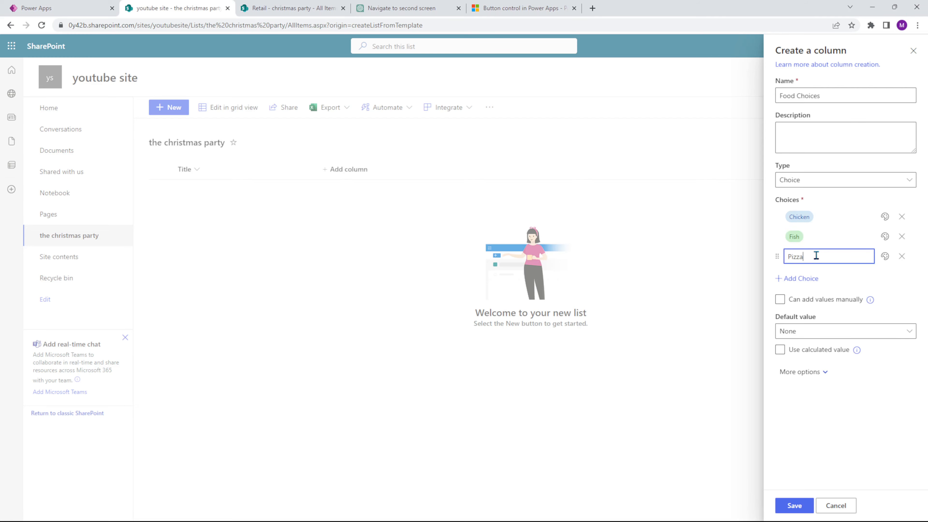
left_click(865, 273)
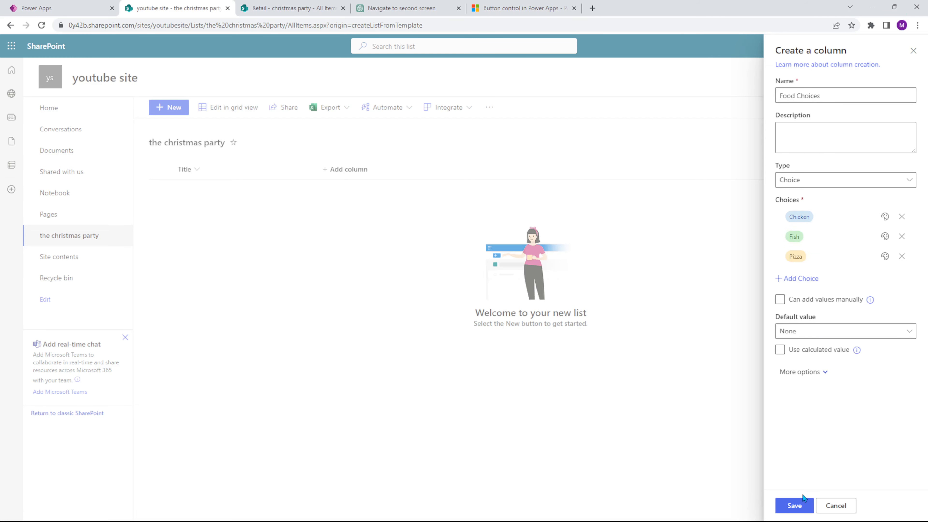
left_click(801, 512)
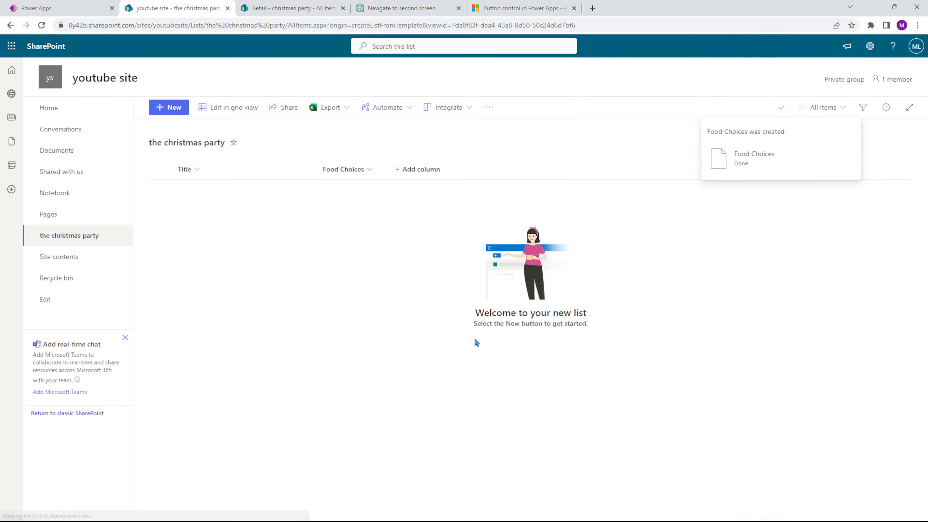
Add a single-line text column named "Comments" to the christmas party list
left_click(417, 169)
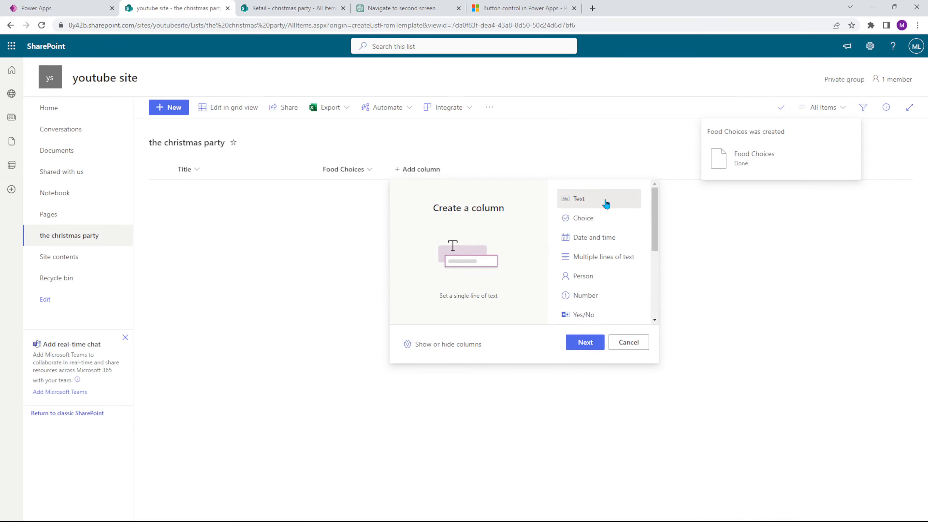
left_click(588, 343)
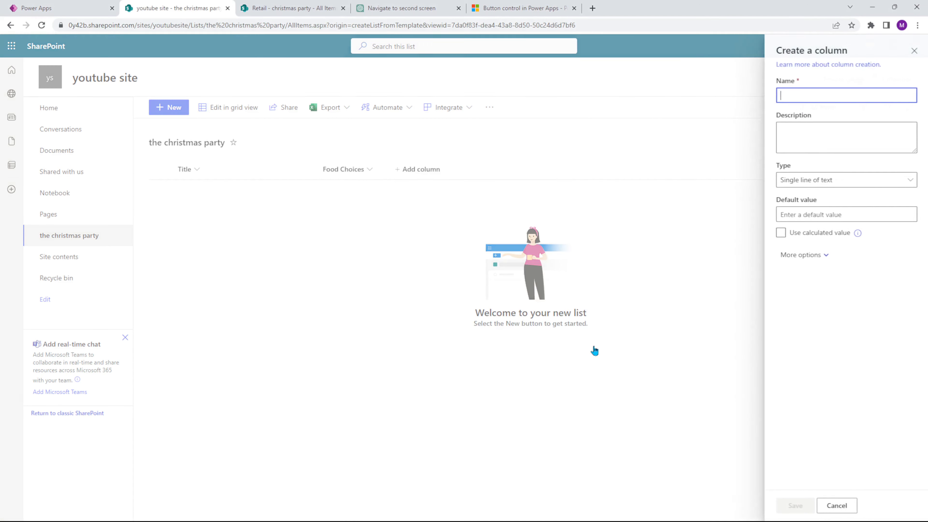
type("Comments")
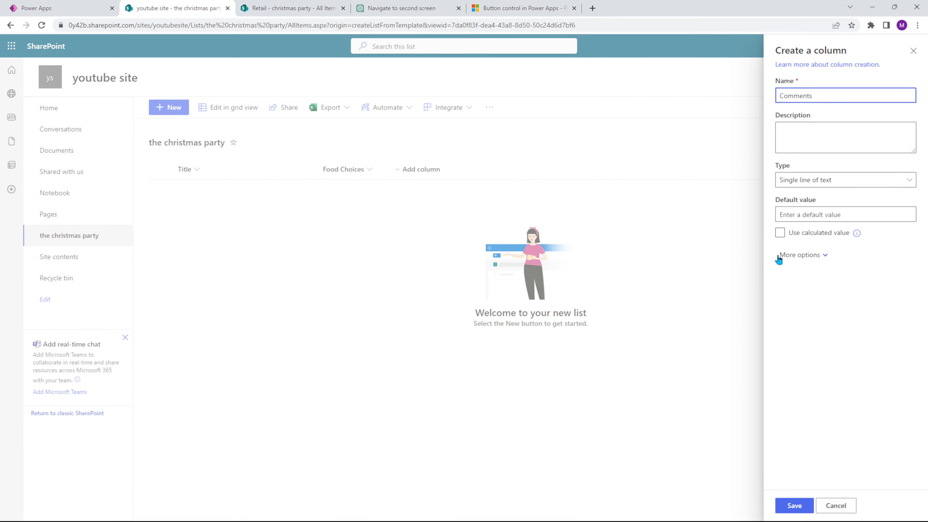
left_click(823, 302)
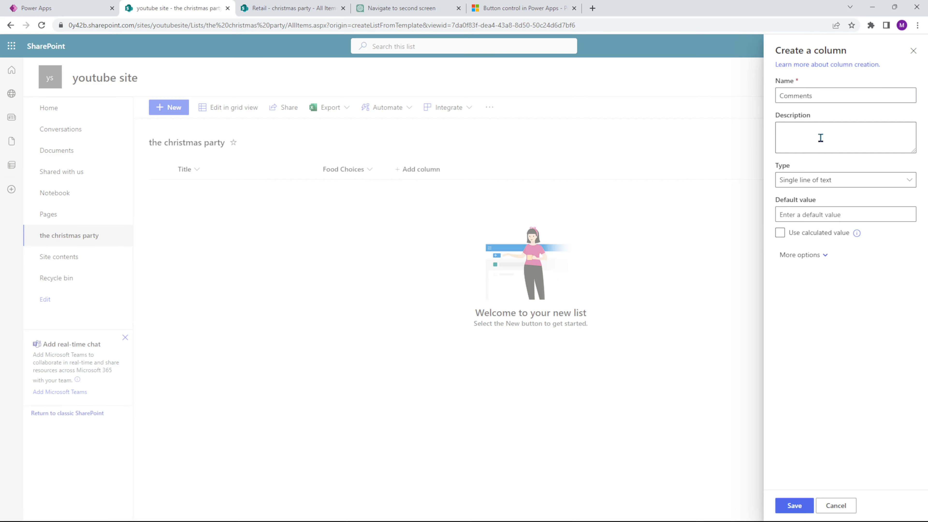
left_click(805, 510)
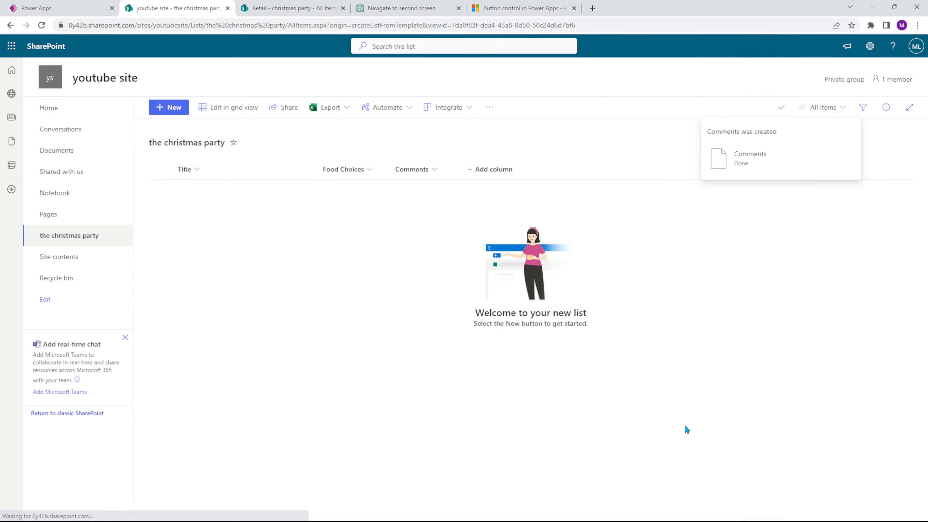
Rename the list's Title column to "Name"
left_click(200, 168)
mouse_move(237, 276)
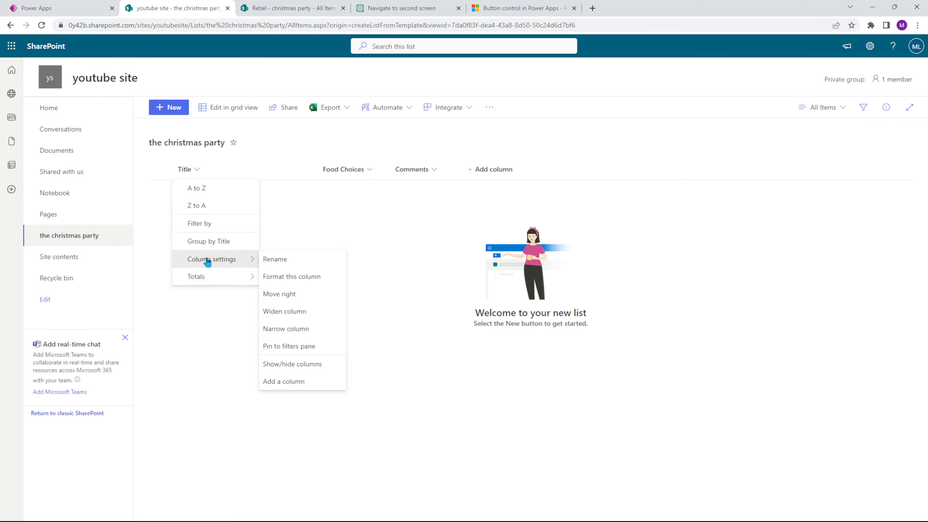
left_click(271, 260)
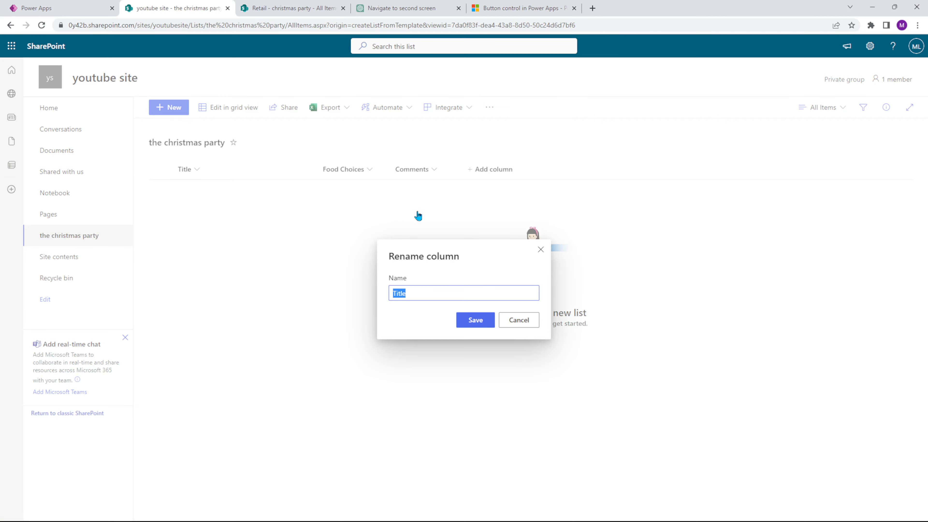
type("Name")
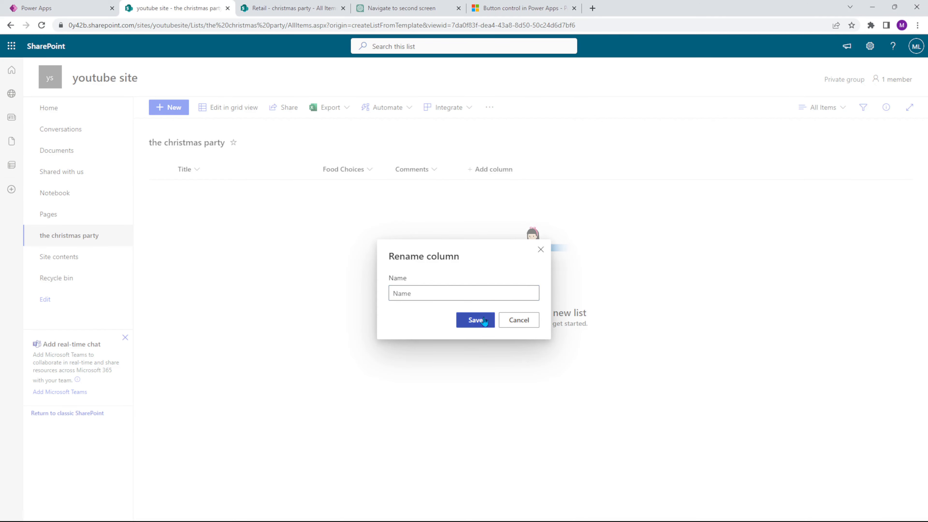
left_click(484, 320)
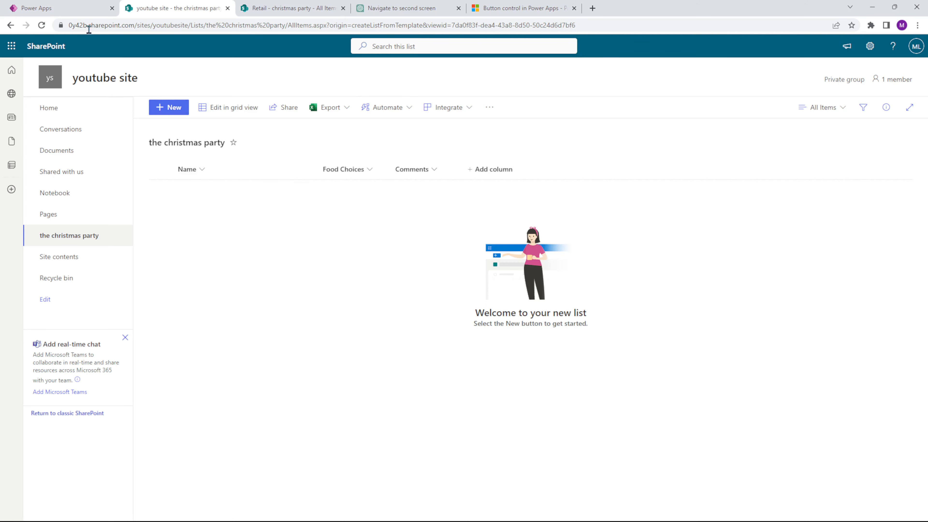
Switch to Power Apps and search the data sources for SharePoint, choosing the SharePoint connector with the first existing connection
left_click(80, 14)
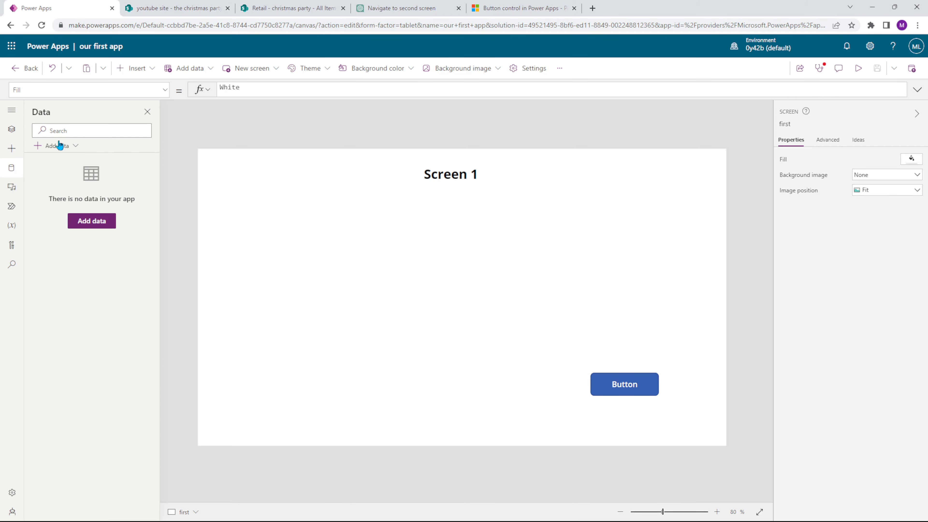
left_click(16, 131)
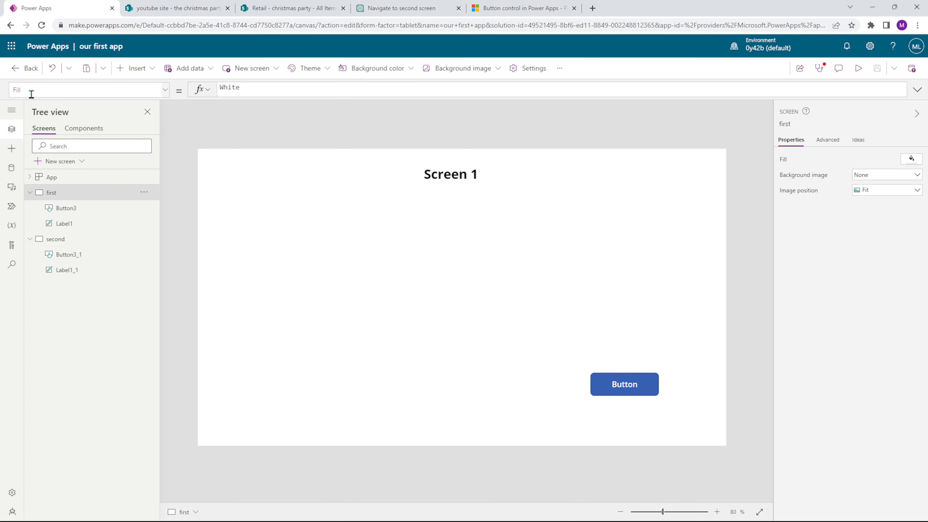
left_click(15, 169)
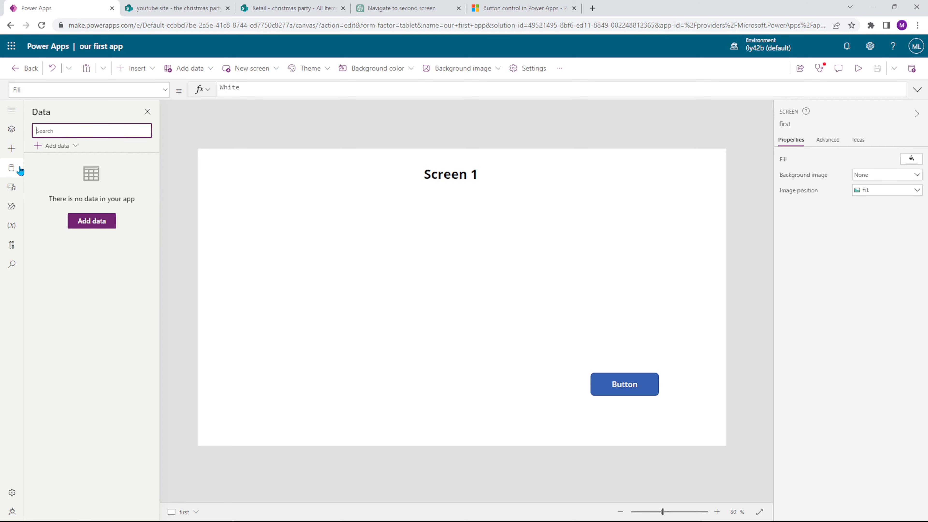
left_click(67, 147)
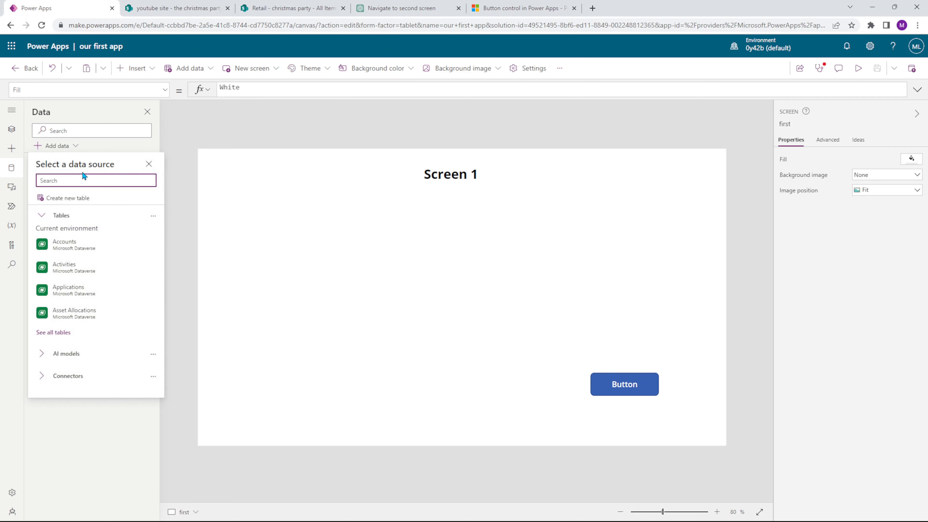
type("SharePoint")
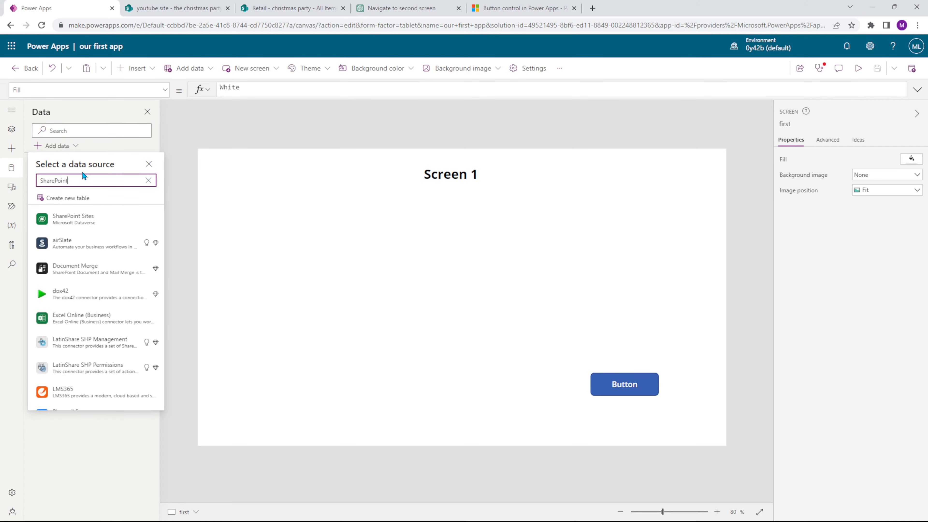
mouse_move(71, 221)
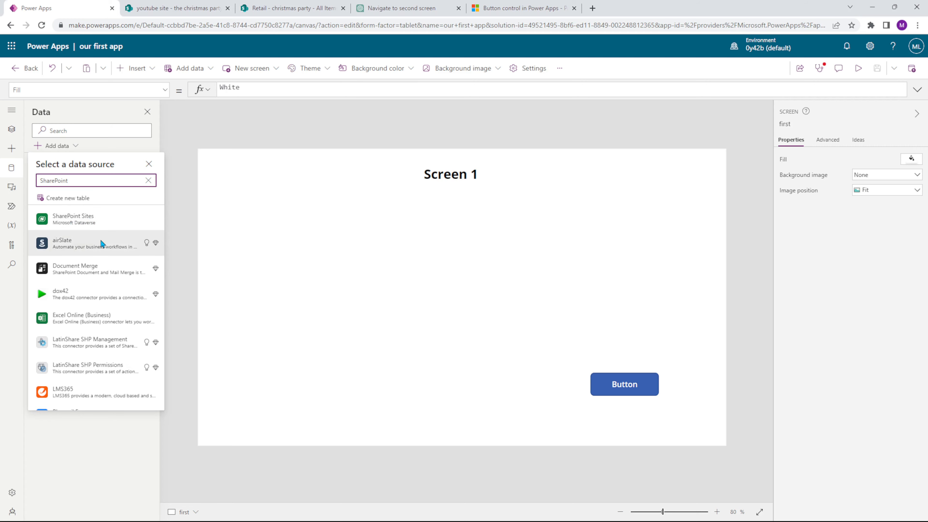
scroll(106, 238, "down", 5)
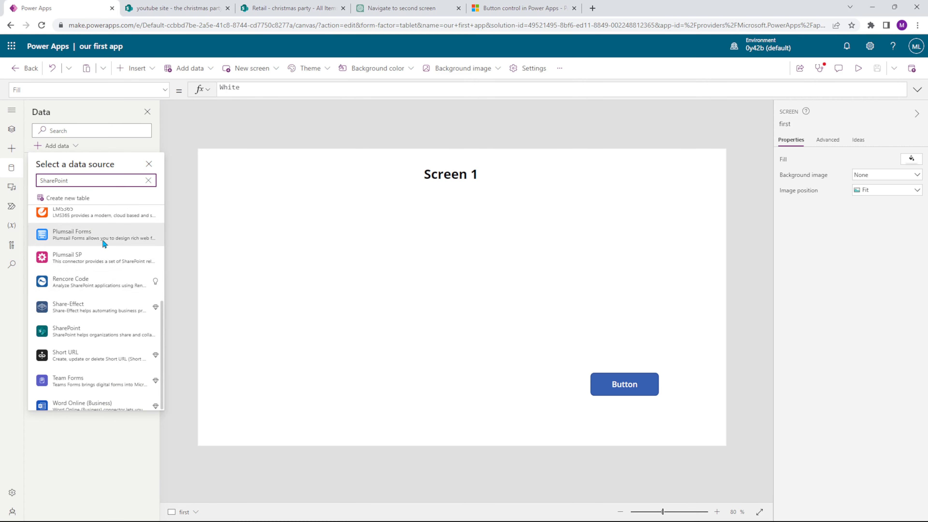
mouse_move(61, 335)
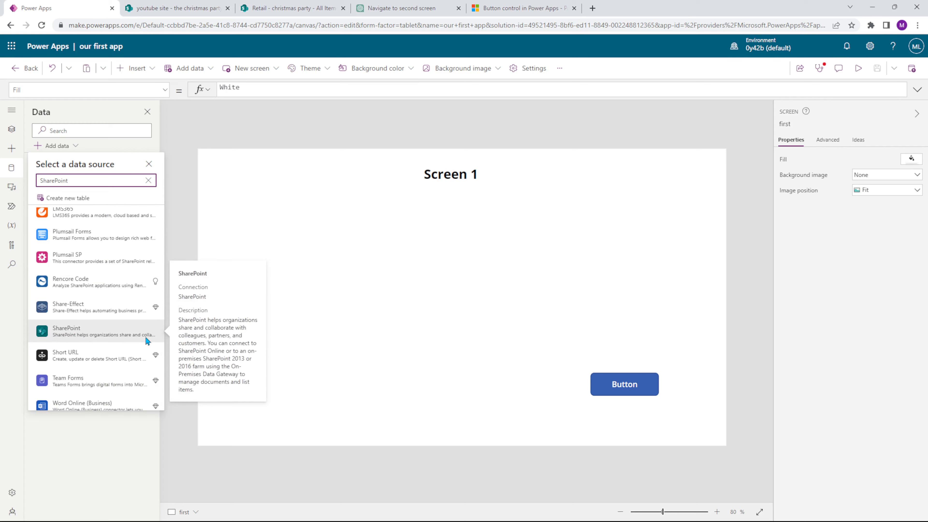
left_click(90, 329)
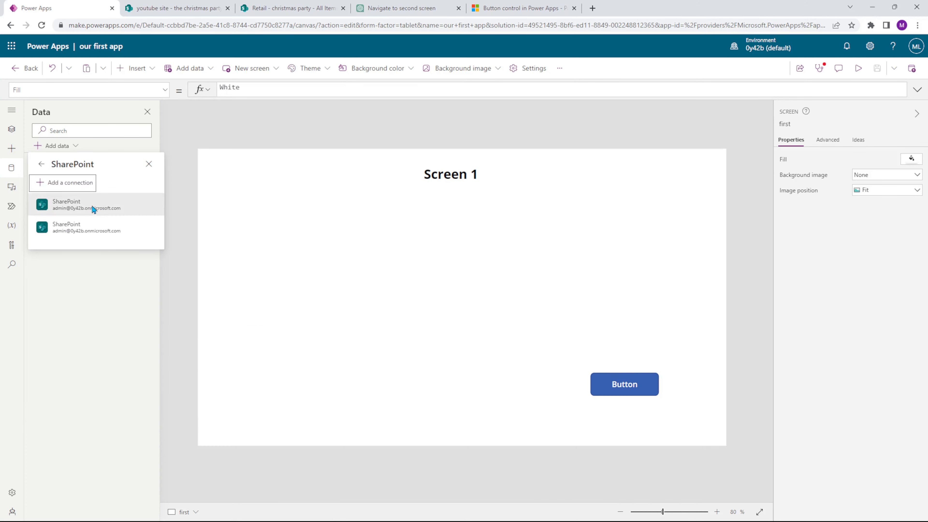
left_click(75, 205)
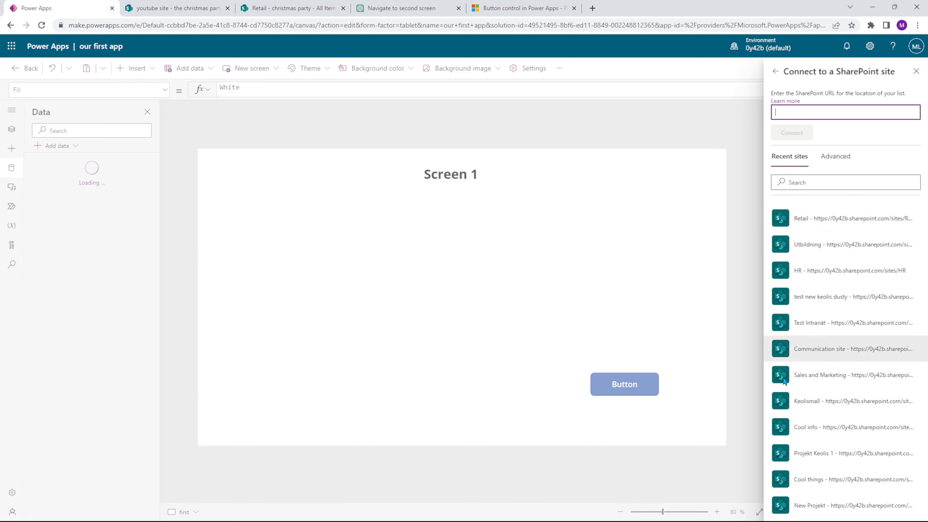
Copy the youtube site's base address from the SharePoint list page and connect the app to that site in Power Apps
left_click(194, 7)
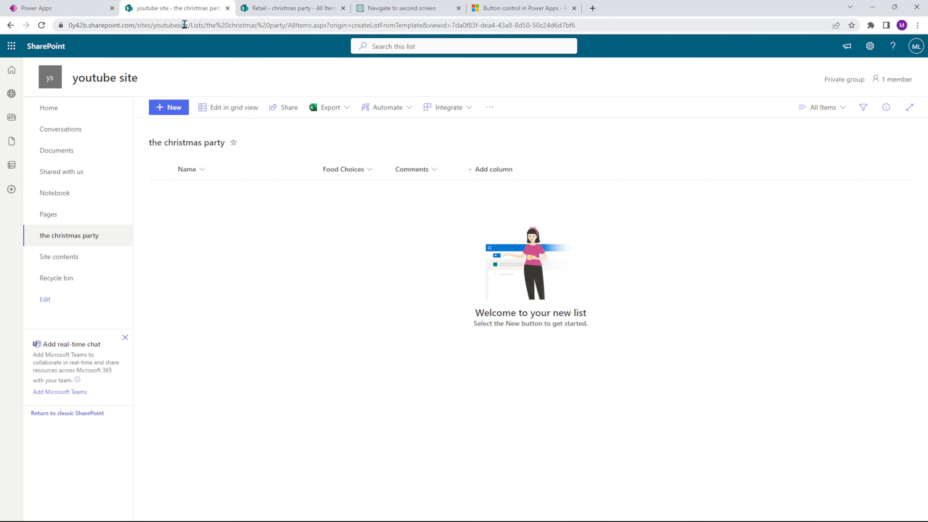
left_click_drag(188, 25, 43, 23)
key("ctrl+c")
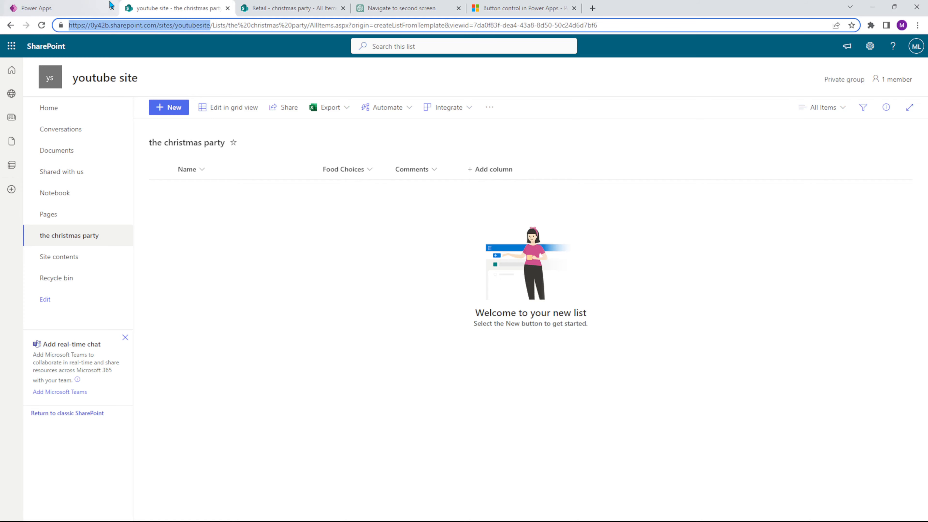
left_click(86, 7)
key("ctrl+v")
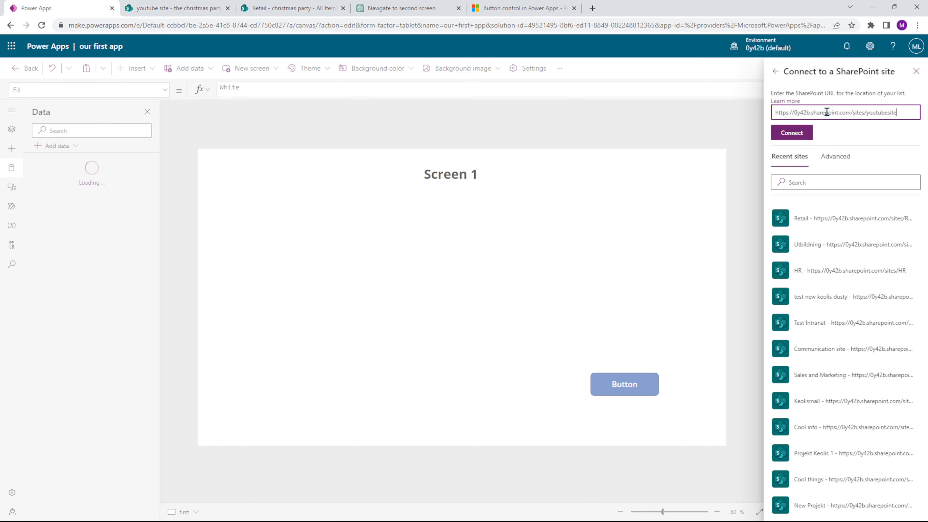
left_click(793, 134)
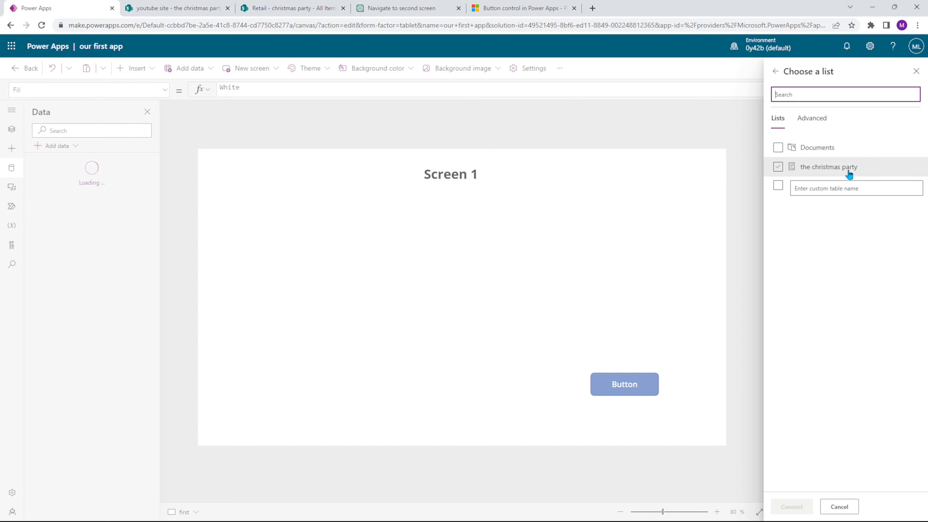
Choose the list "the christmas party" and connect it to the app as a data source
left_click(784, 170)
left_click(815, 169)
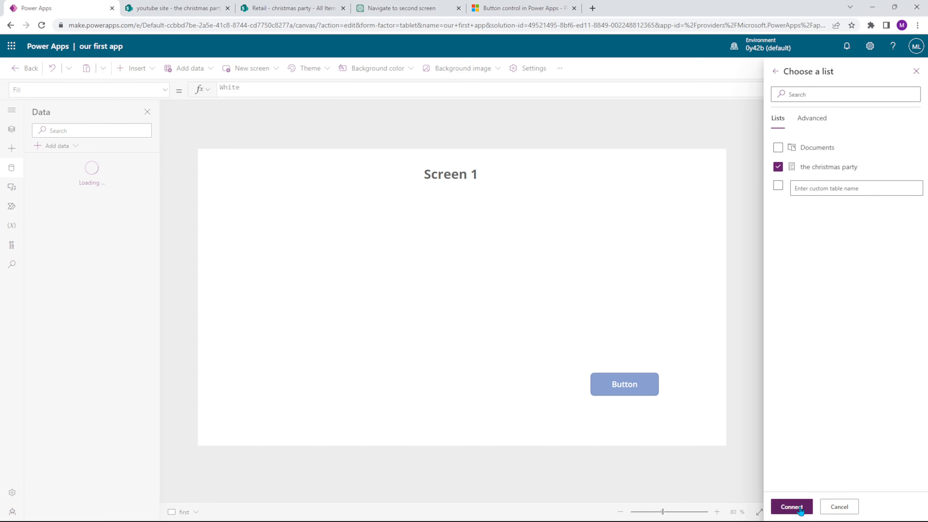
left_click(793, 507)
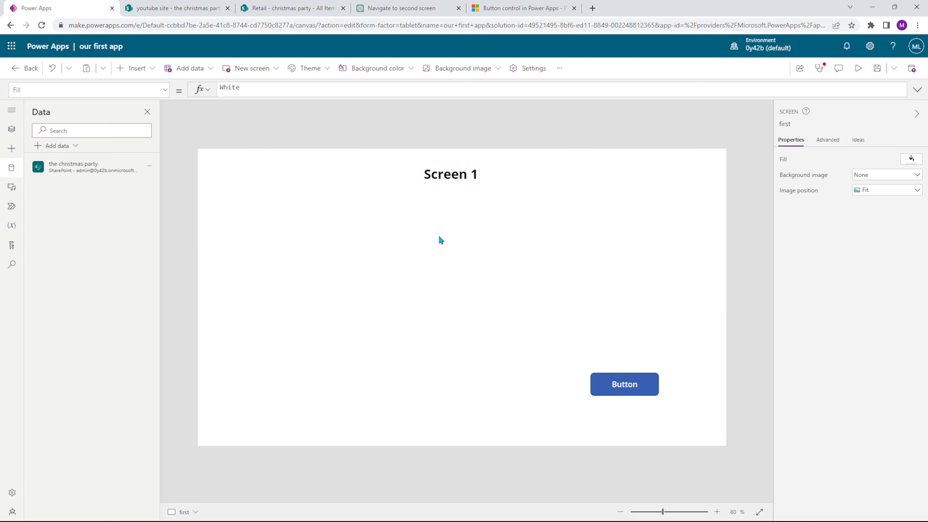
Insert an edit form on the first screen and set its data source to "the christmas party"
left_click(143, 70)
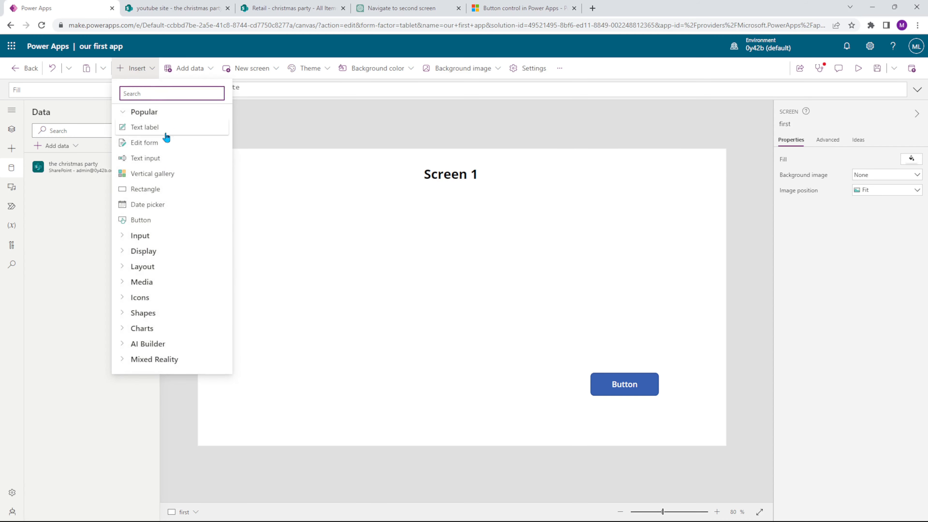
left_click(158, 145)
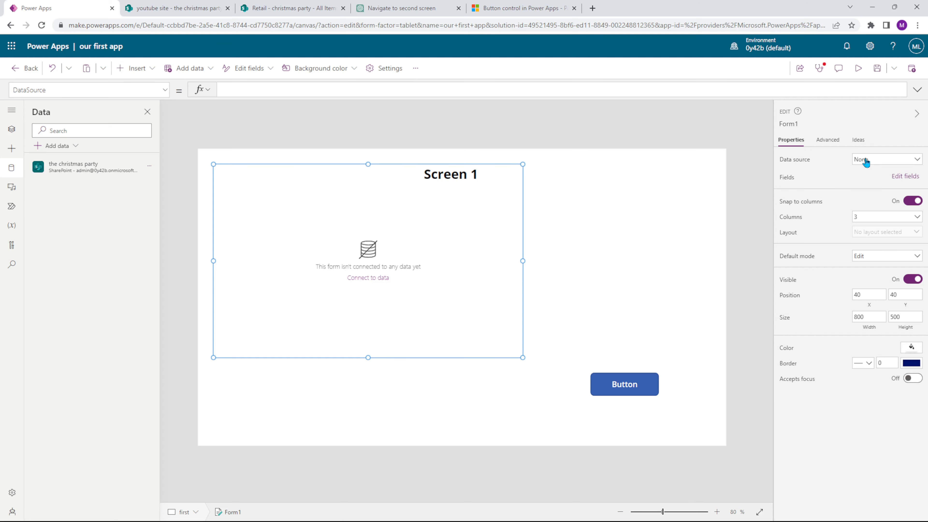
left_click(883, 161)
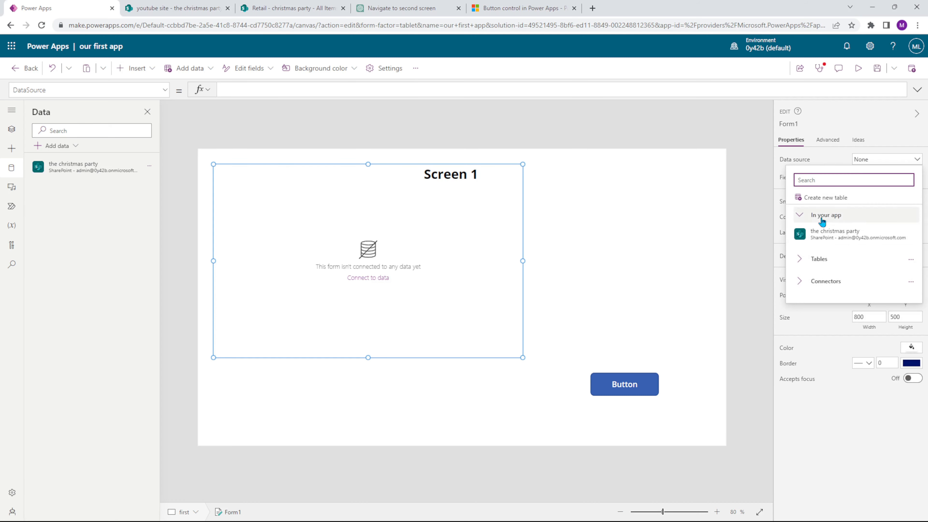
left_click(838, 233)
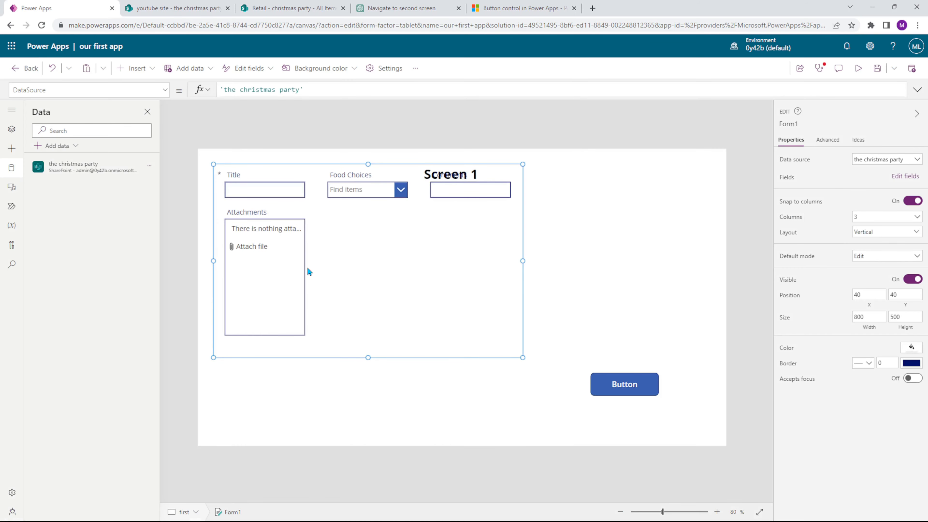
Move the form below the Screen 1 heading to about X 86, Y 138 and delete its Attachments card
left_click(305, 171)
left_click(374, 218)
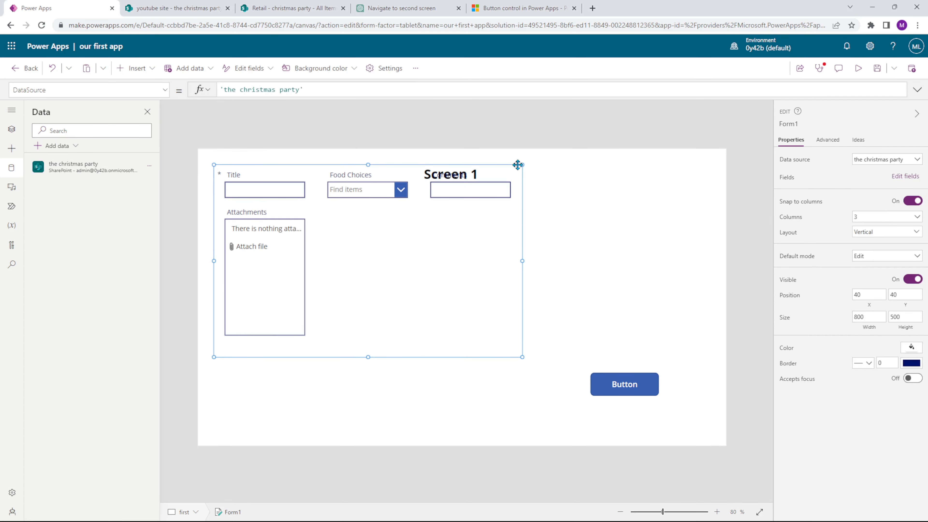
left_click_drag(519, 167, 518, 190)
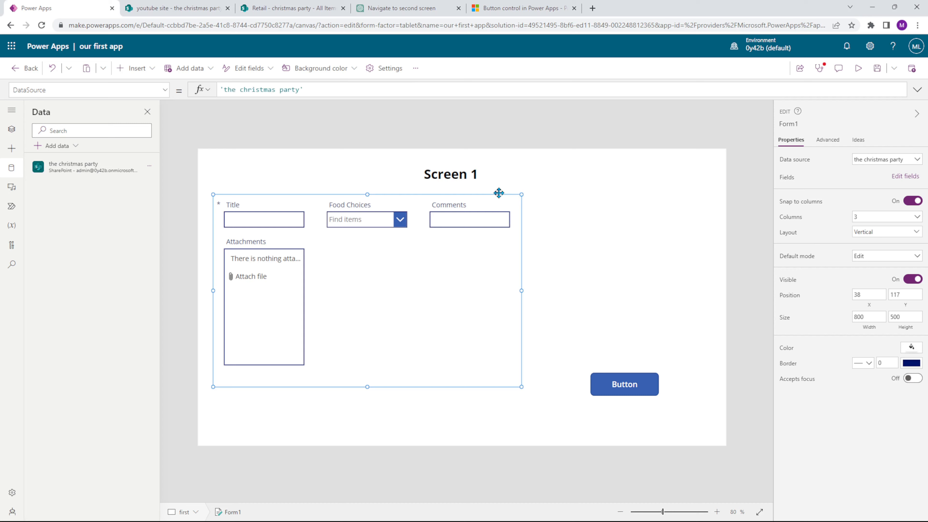
left_click_drag(497, 193, 517, 201)
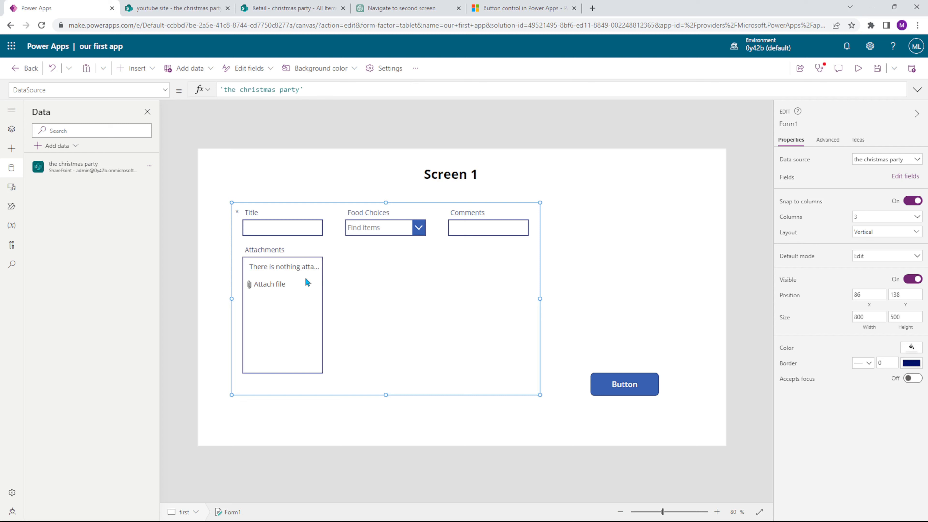
left_click(307, 284)
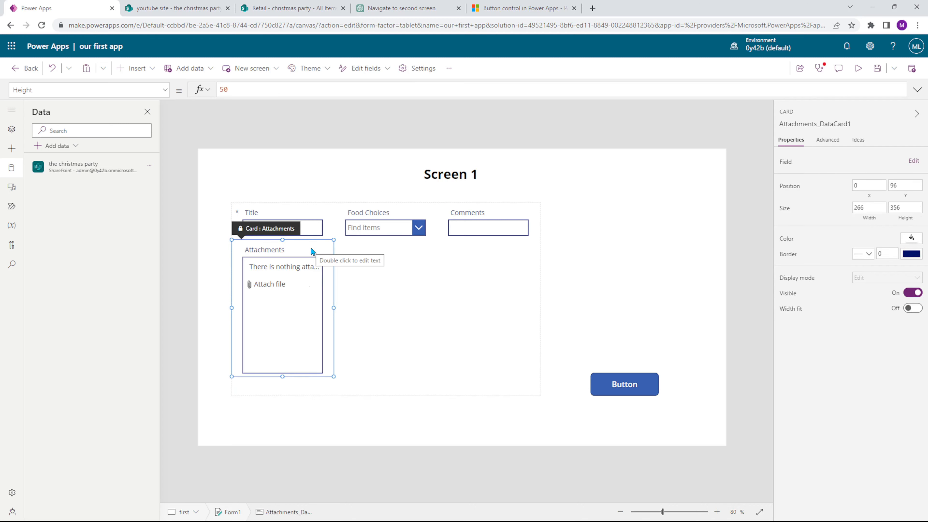
key("Delete")
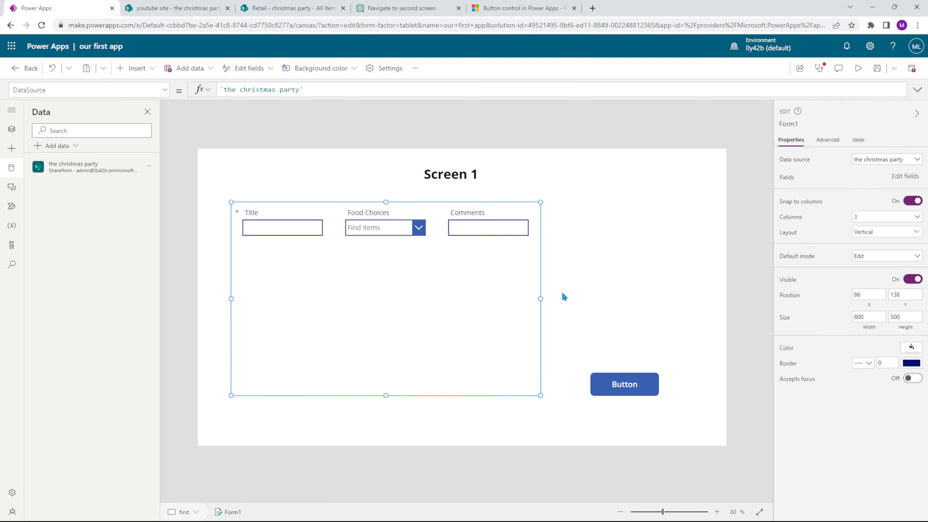
Widen the form to about 1031 and move the button down to just beneath the form's lower right corner
left_click_drag(540, 301, 630, 299)
left_click_drag(653, 377, 670, 399)
left_click(605, 316)
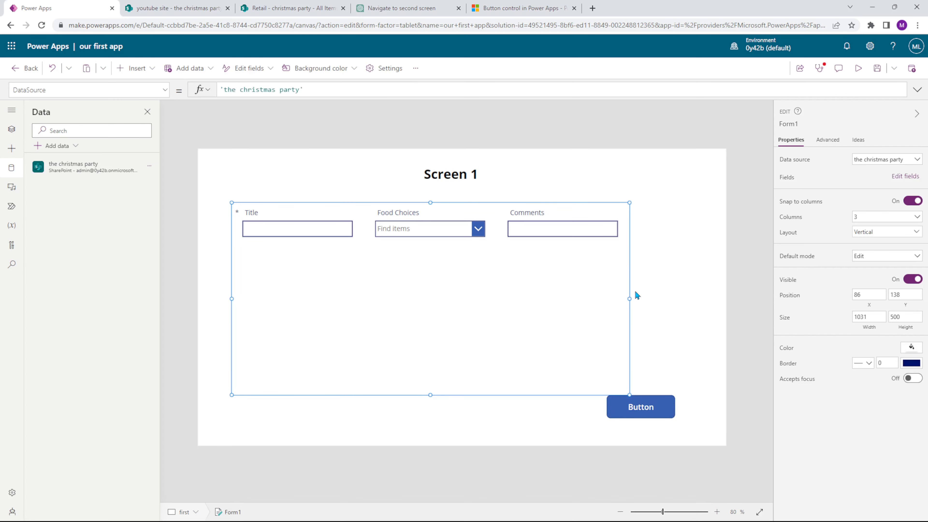
Widen the form to about 1189 and move the button slightly lower, clear of the form's bottom edge
left_click_drag(629, 297, 683, 294)
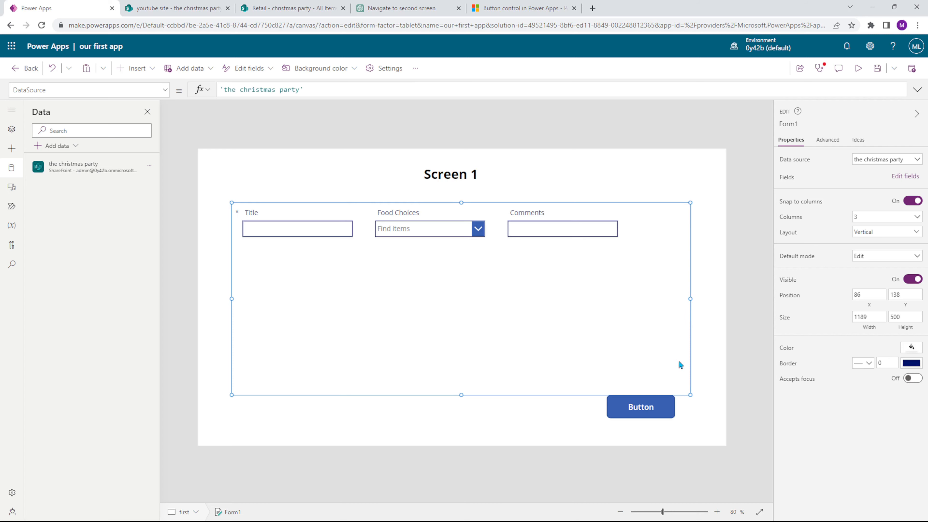
left_click_drag(640, 405, 643, 416)
left_click(566, 332)
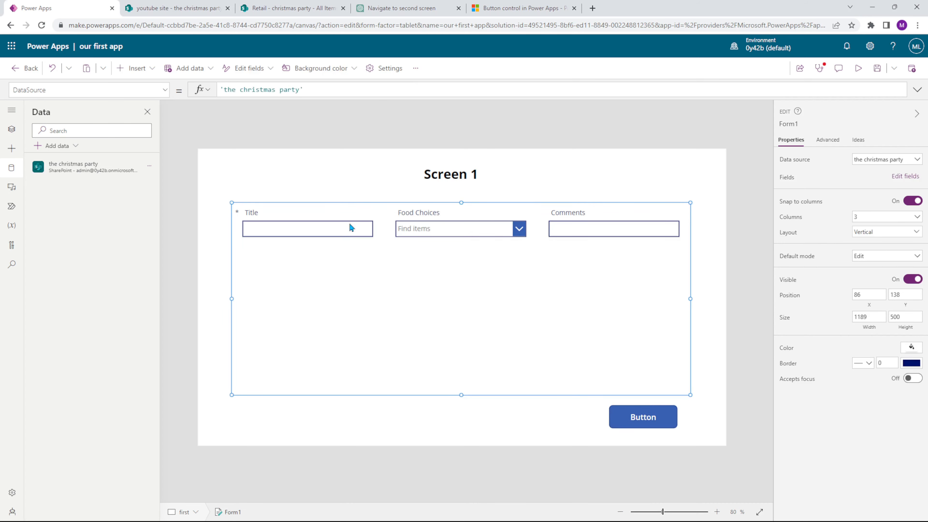
Try shifting the Title input within its card and back to about X 30, Y 44, and nudge the button sideways
left_click(308, 230)
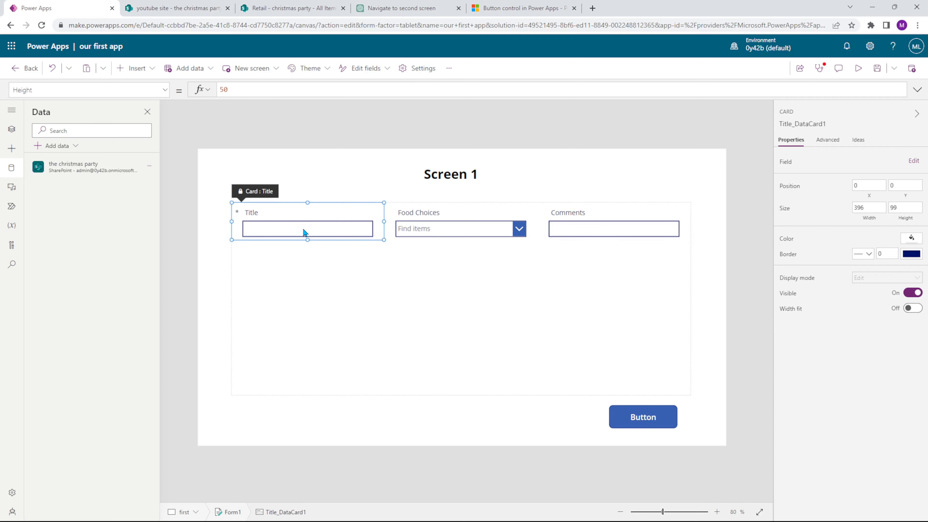
left_click_drag(303, 225, 330, 227)
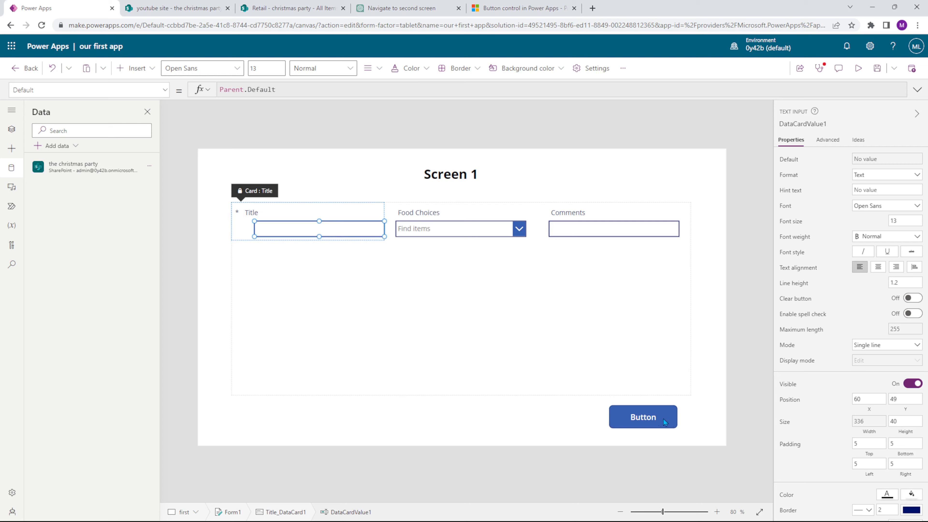
left_click(626, 415)
mouse_move(626, 415)
left_mouse_down()
mouse_move(476, 290)
mouse_move(468, 369)
mouse_move(463, 197)
mouse_move(473, 319)
mouse_move(643, 413)
left_mouse_up()
left_click(318, 232)
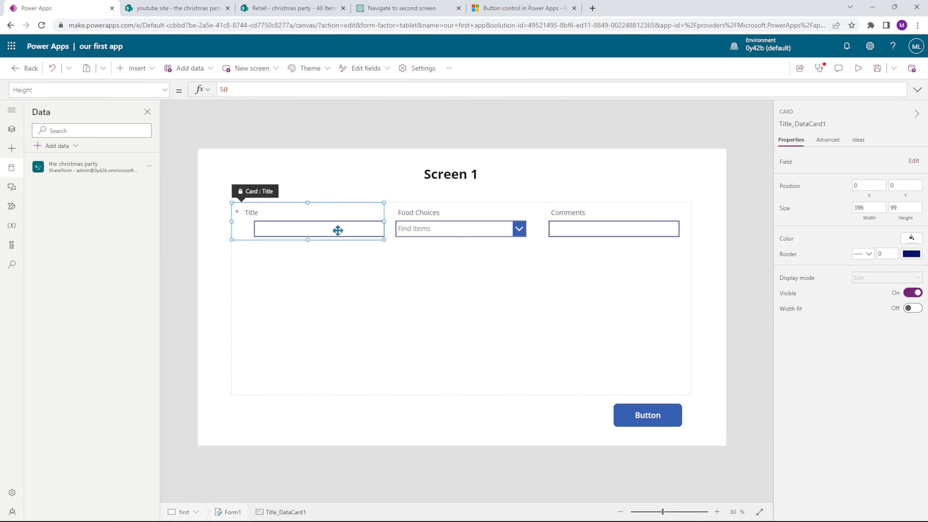
left_click_drag(338, 230, 316, 226)
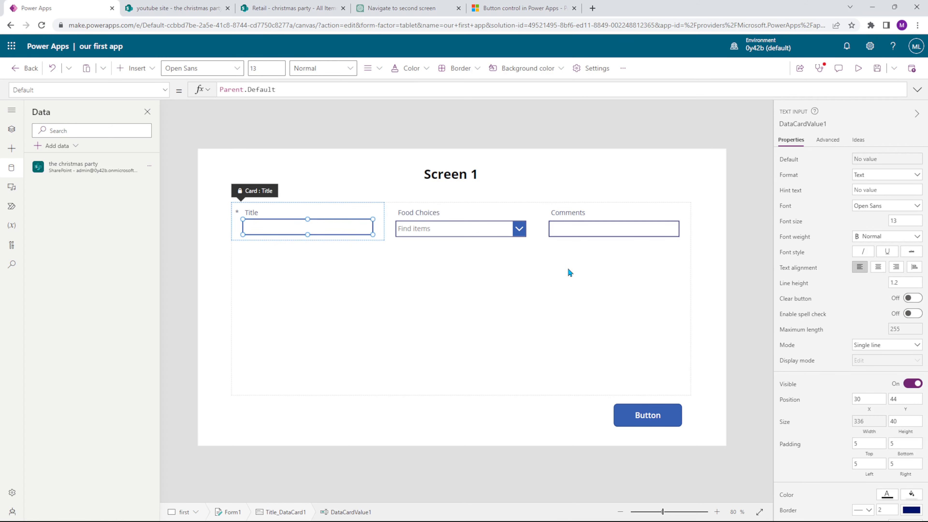
left_click(564, 281)
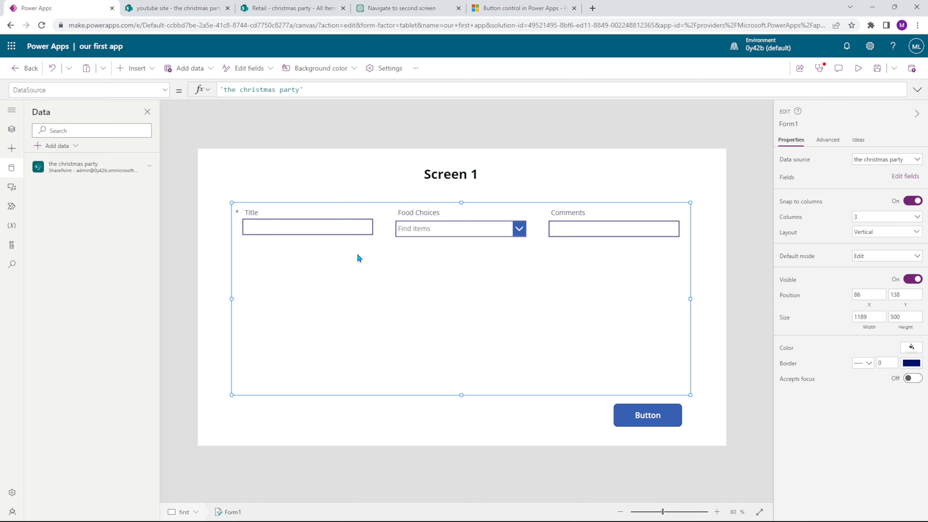
Set the edit form's number of columns to 1
left_click(572, 234)
left_click(639, 309)
left_click(864, 218)
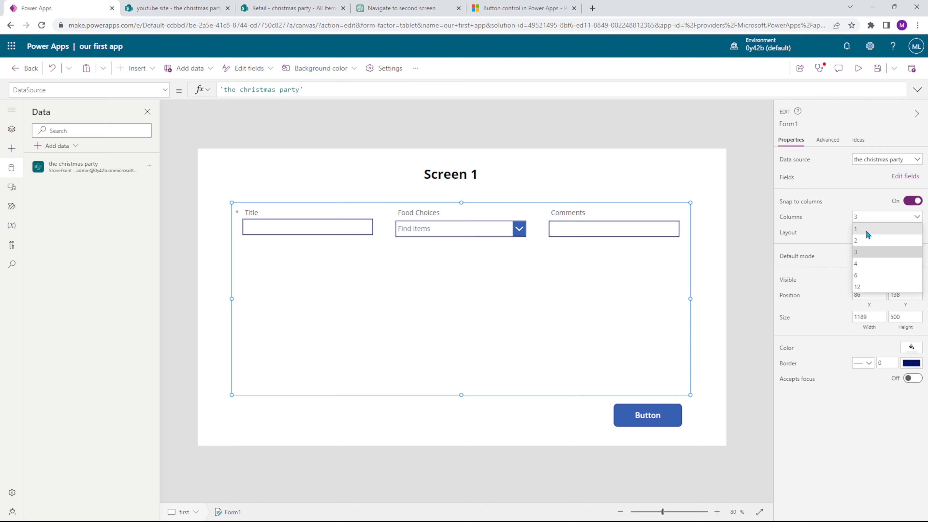
left_click(867, 231)
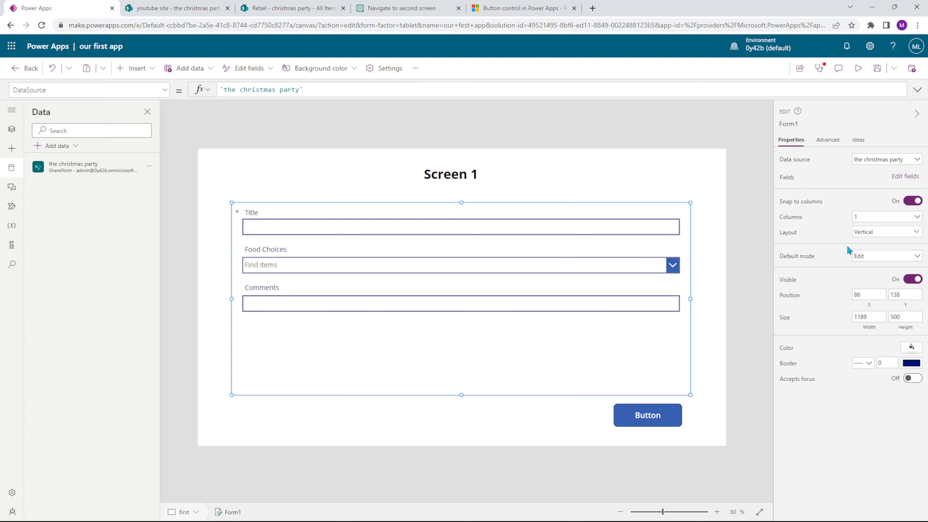
Try the Horizontal layout on the form and switch it back to Vertical
left_click(865, 234)
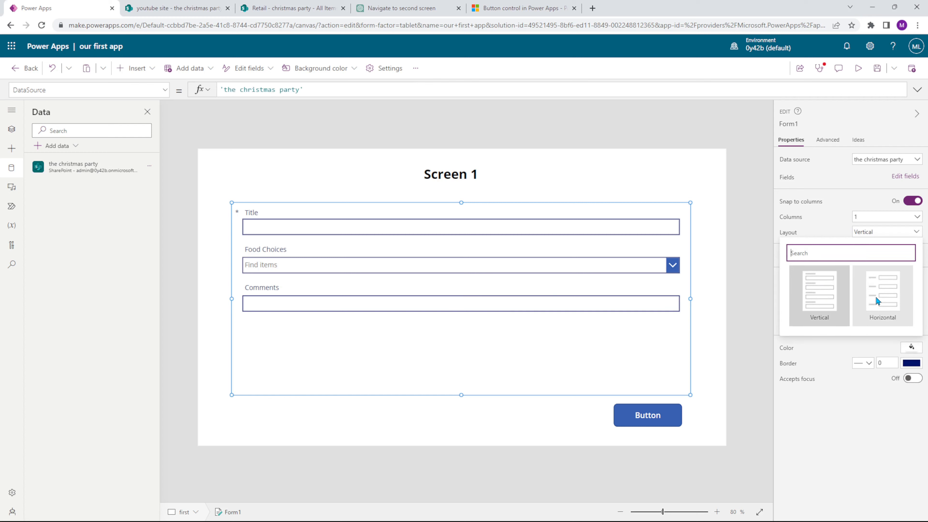
left_click(879, 285)
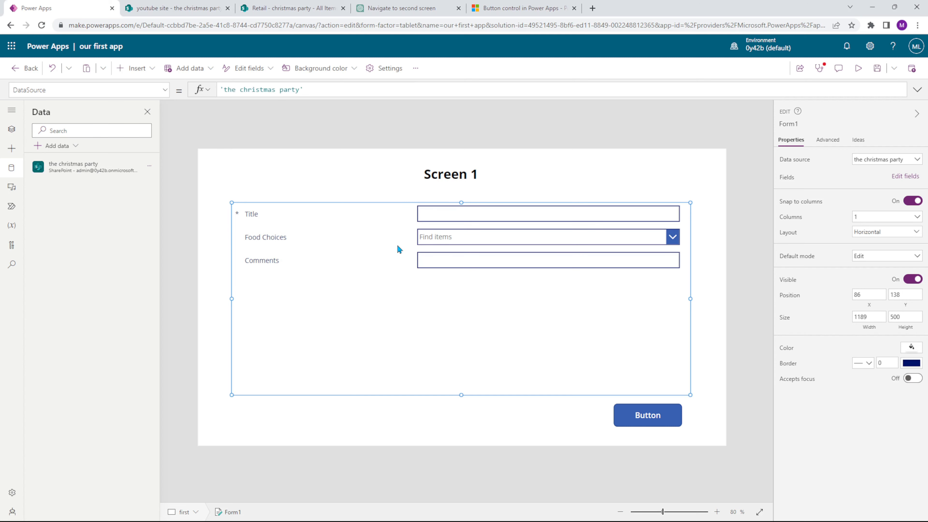
left_click(875, 232)
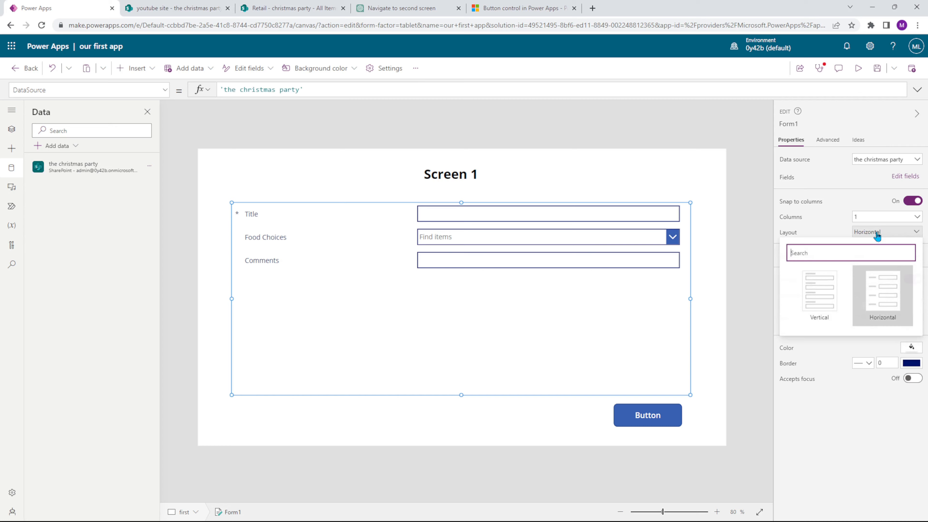
left_click(833, 281)
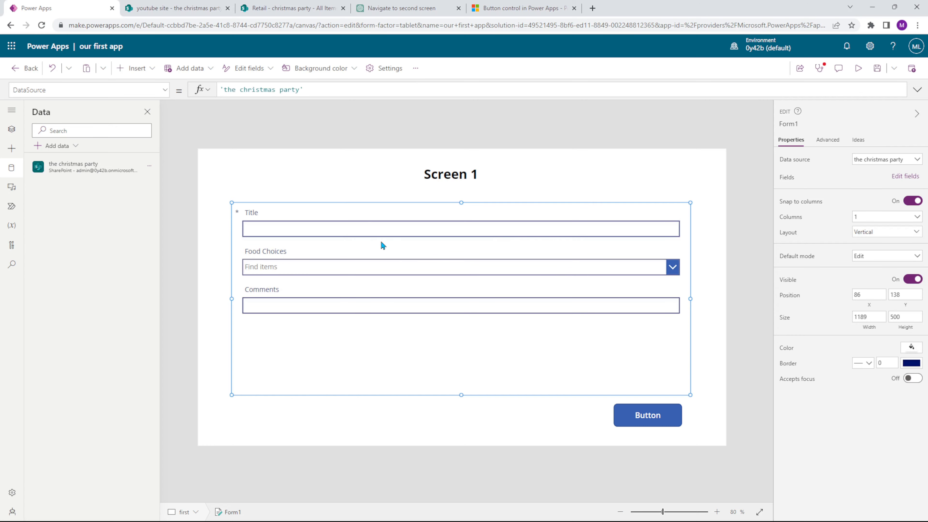
Stretch the Title text input upward to a height of about 45
left_click(355, 237)
left_click(375, 227)
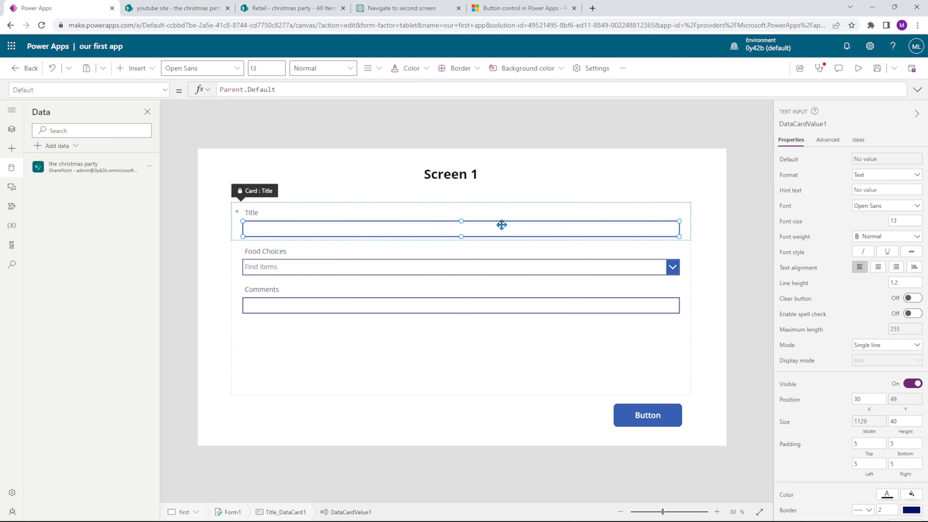
mouse_move(679, 221)
left_mouse_down()
mouse_move(548, 219)
mouse_move(679, 218)
left_mouse_up()
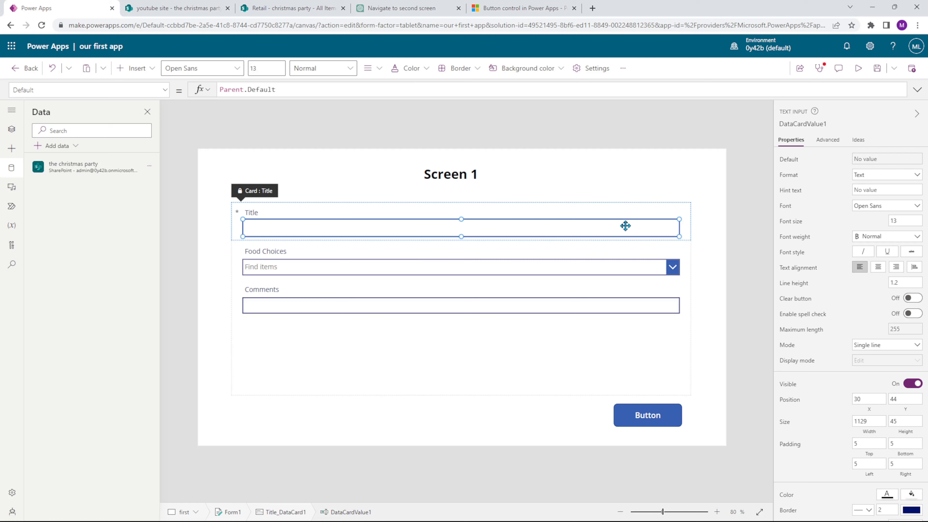
Try a width of 500 for the Title text input and undo that change
left_click(865, 421)
type("50")
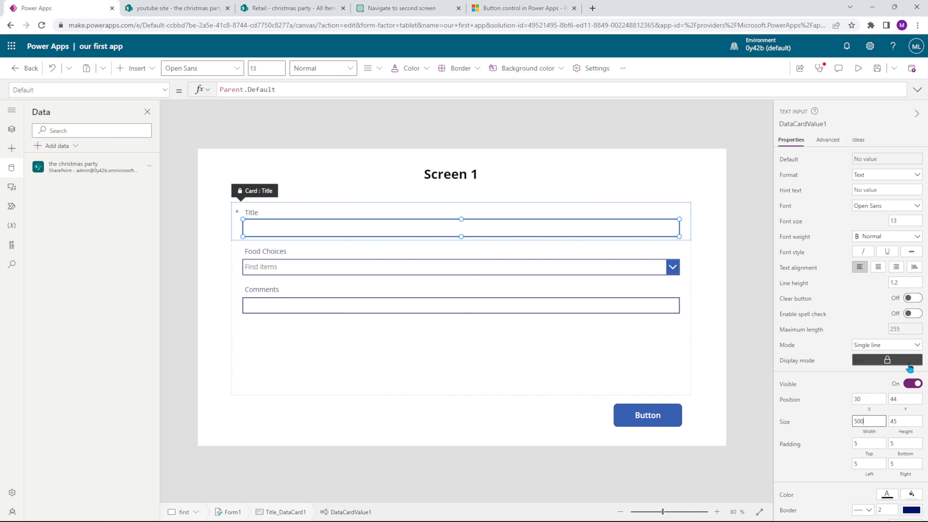
type("0")
key("Return")
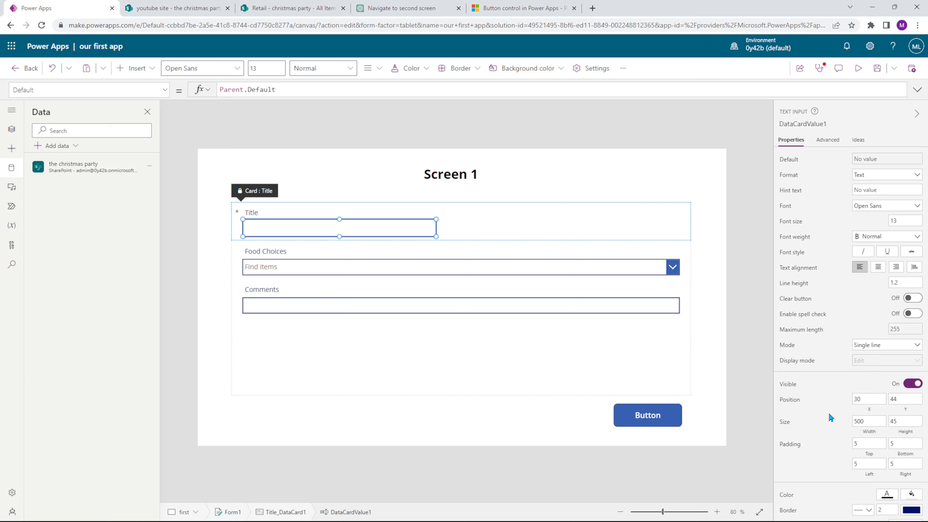
left_click(584, 270)
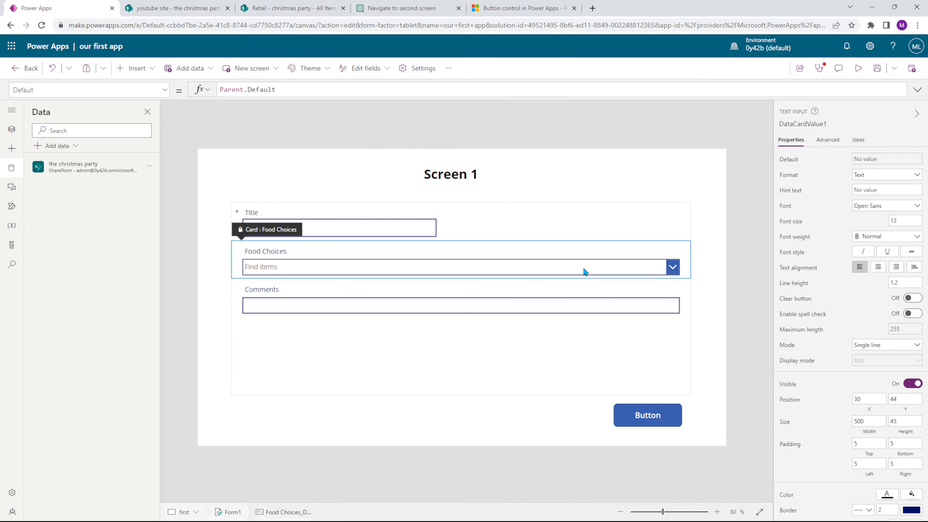
left_click(455, 213)
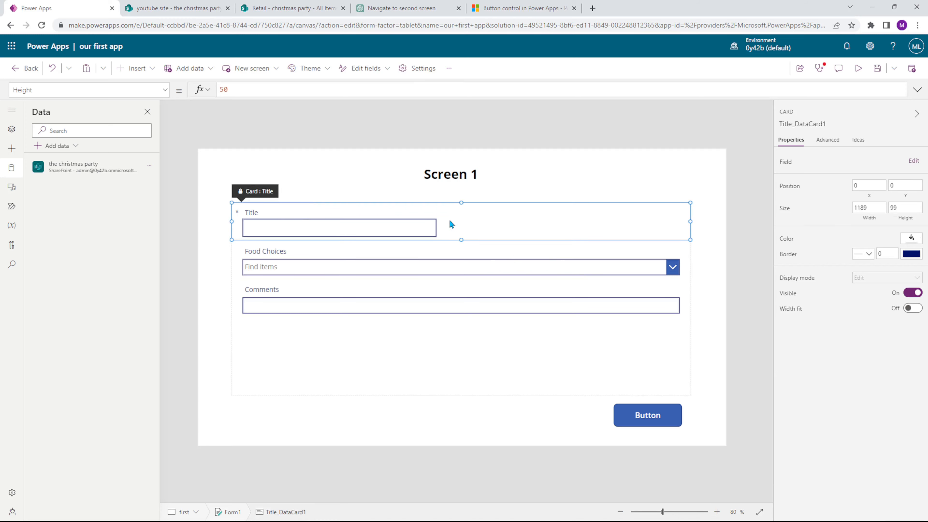
key("ctrl+z")
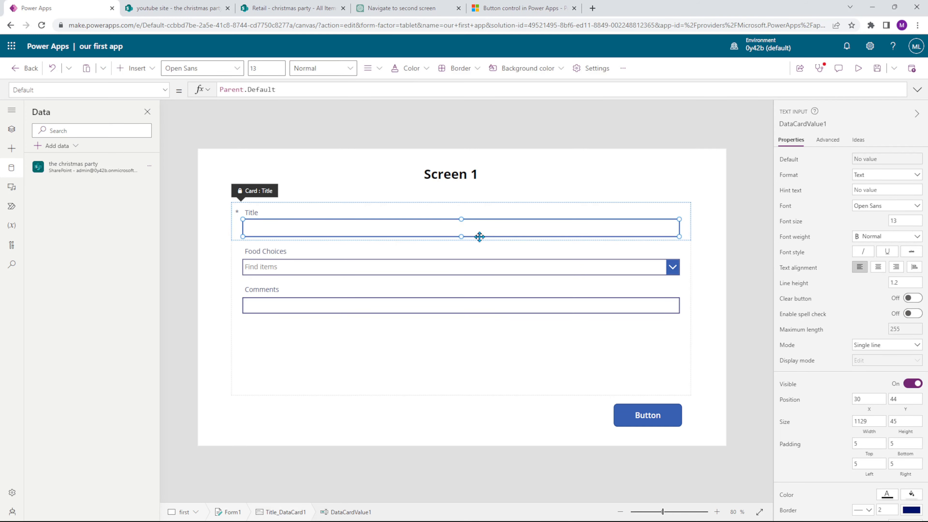
left_click(639, 189)
left_click(349, 244)
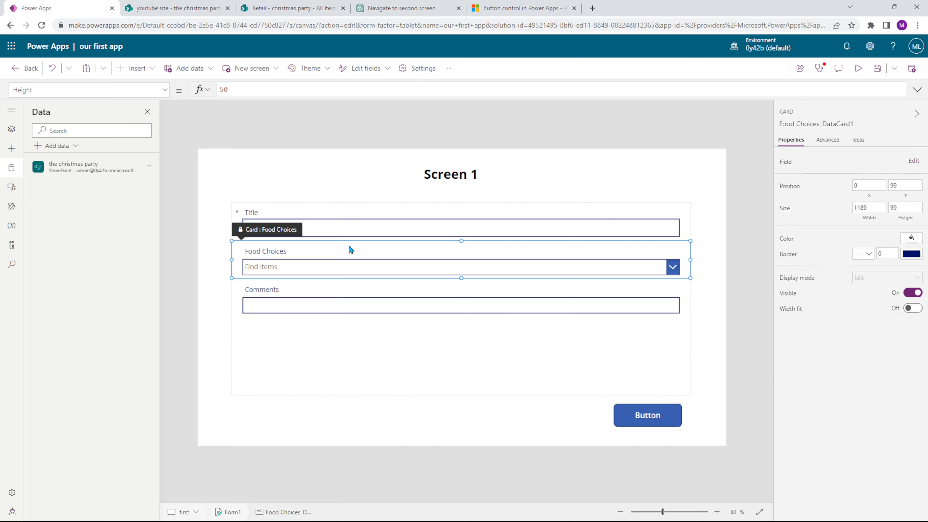
left_click(341, 298)
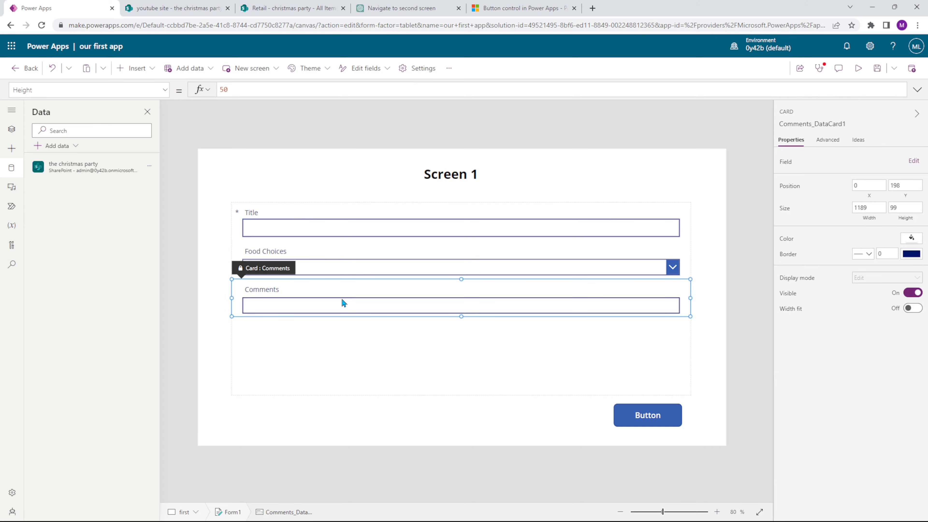
Change the label text of the form's Title card to "Name"
left_click(261, 213)
left_click(257, 214)
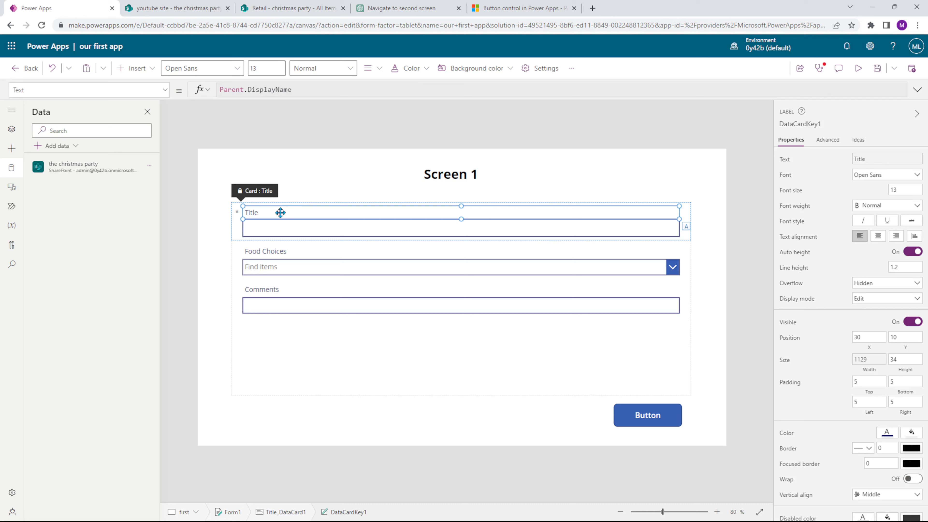
double_click(265, 213)
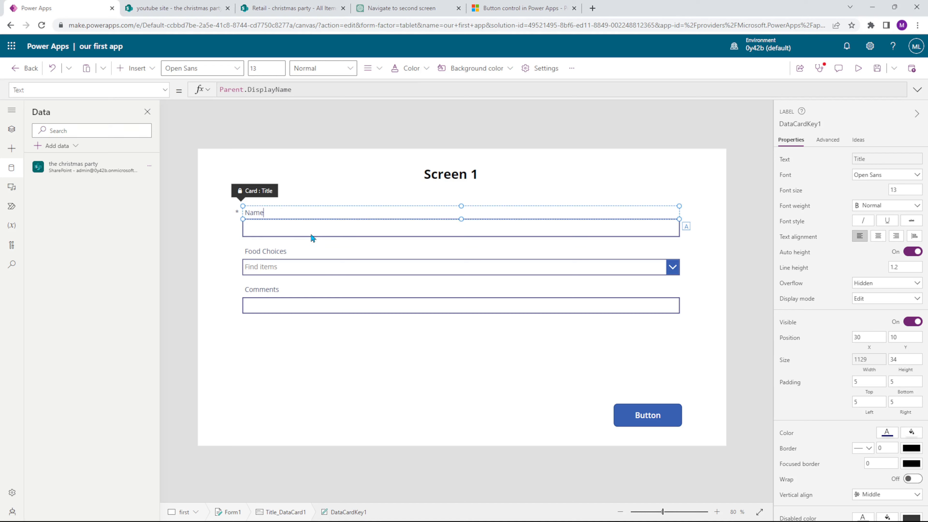
key("Escape")
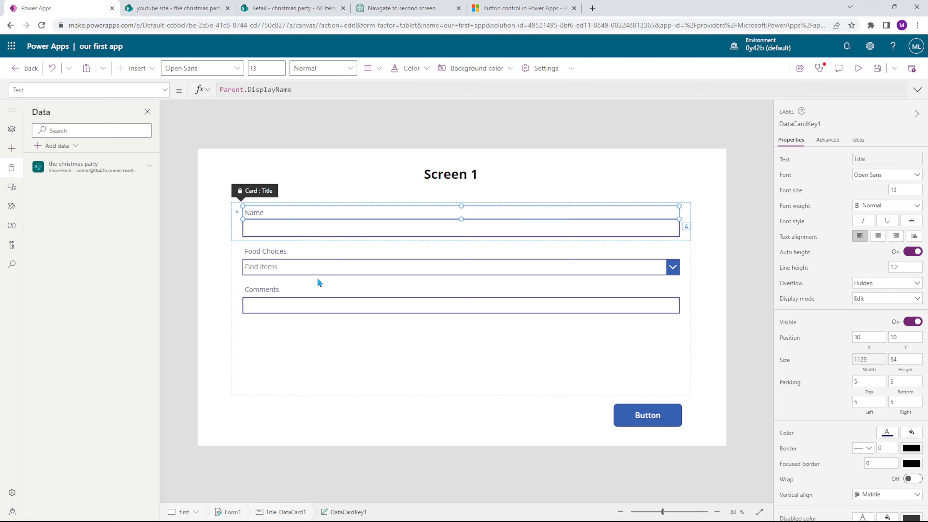
left_click(362, 283)
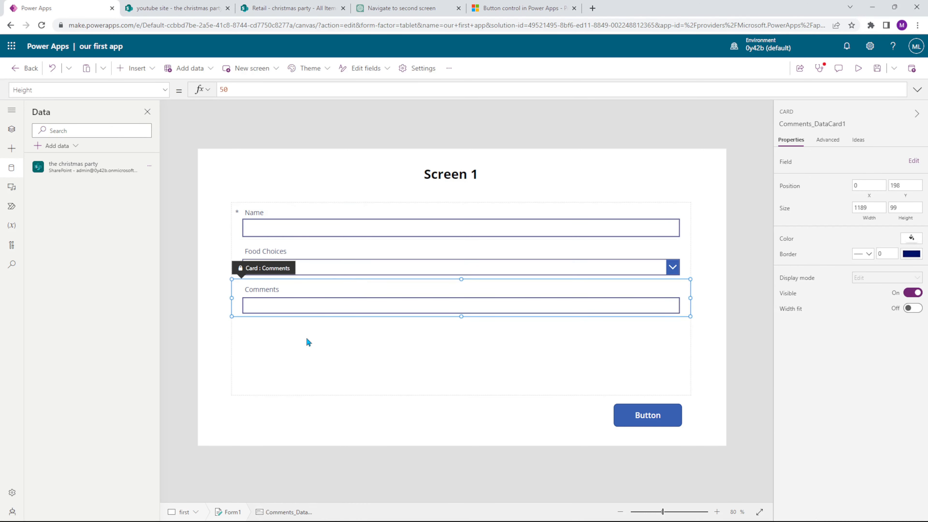
left_click(313, 341)
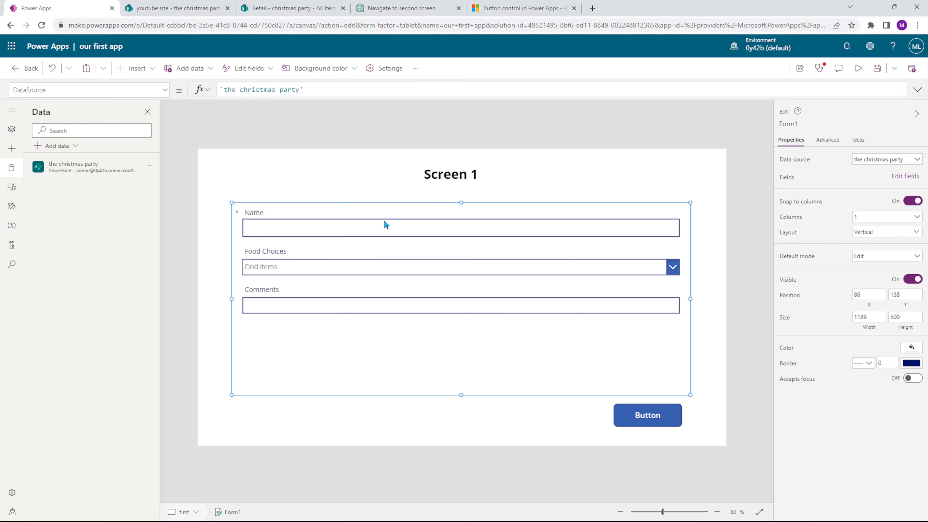
Change the screen heading to "The Christmas Party Form", widen it to fit on one line and reposition it above the form
left_click(458, 176)
double_click(456, 175)
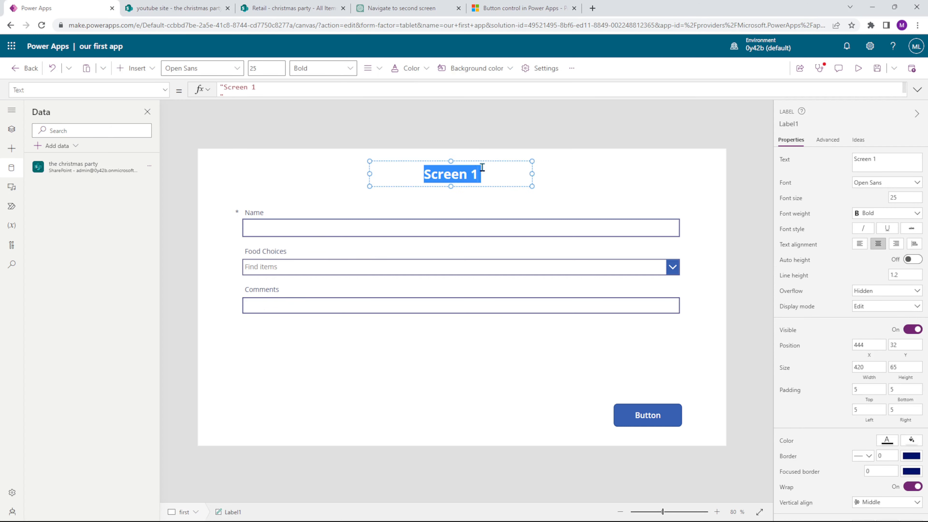
type("The Christmas")
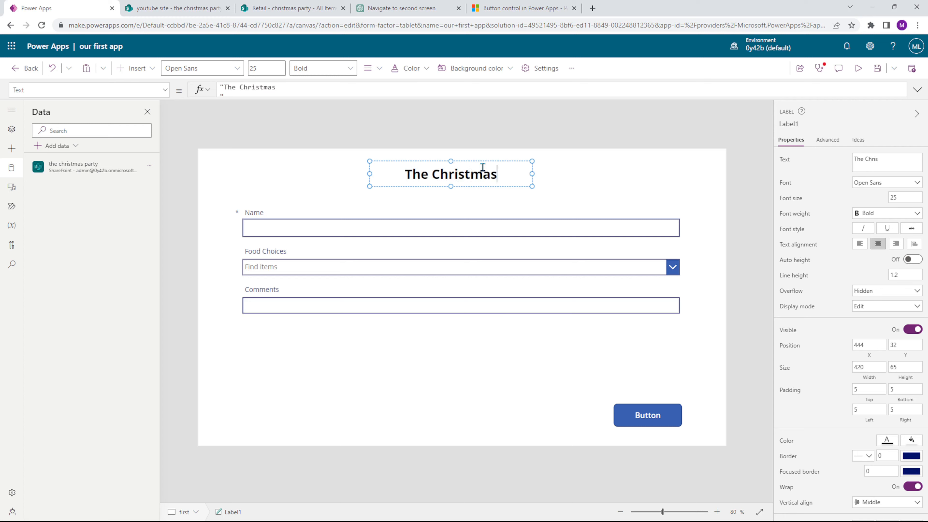
type(" Party Form")
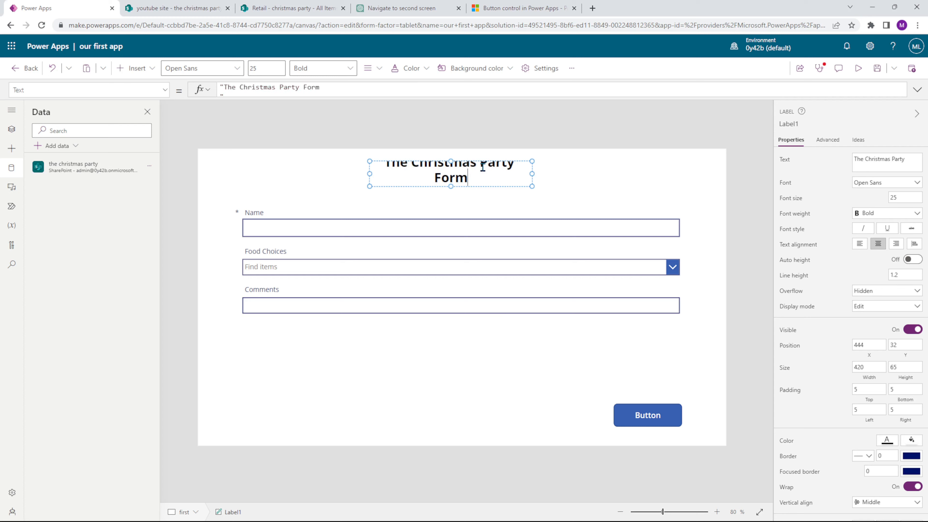
left_click_drag(534, 177, 548, 174)
mouse_move(485, 174)
left_mouse_down()
mouse_move(496, 174)
mouse_move(472, 179)
left_mouse_up()
Move the button up inside the form's lower right corner to about X 1072, Y 564 and set its text to "Submit"
left_click(635, 413)
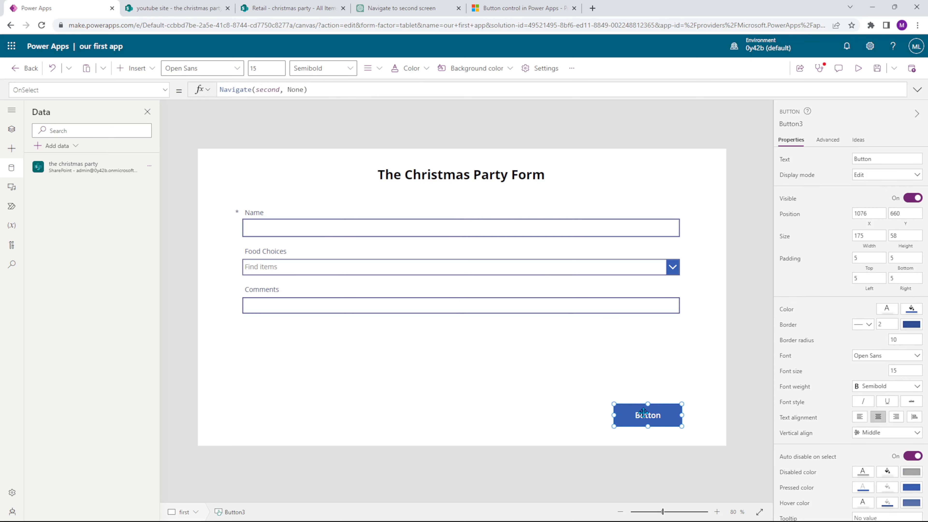
left_click_drag(635, 413, 633, 376)
double_click(873, 159)
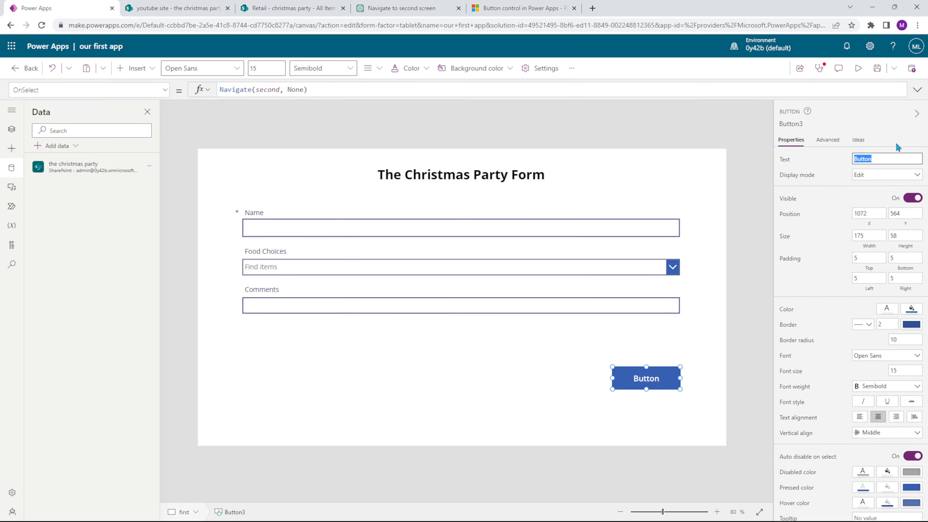
type("Submit")
left_click(834, 156)
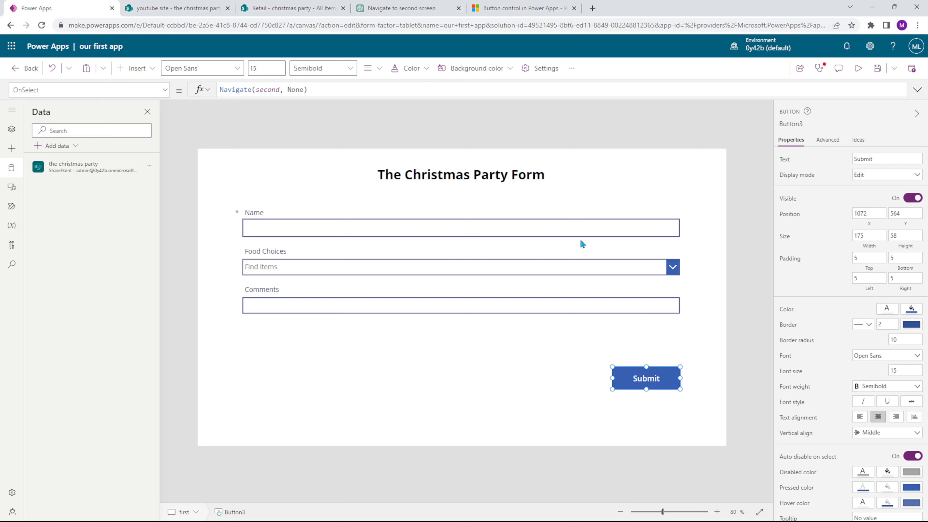
left_click(501, 255)
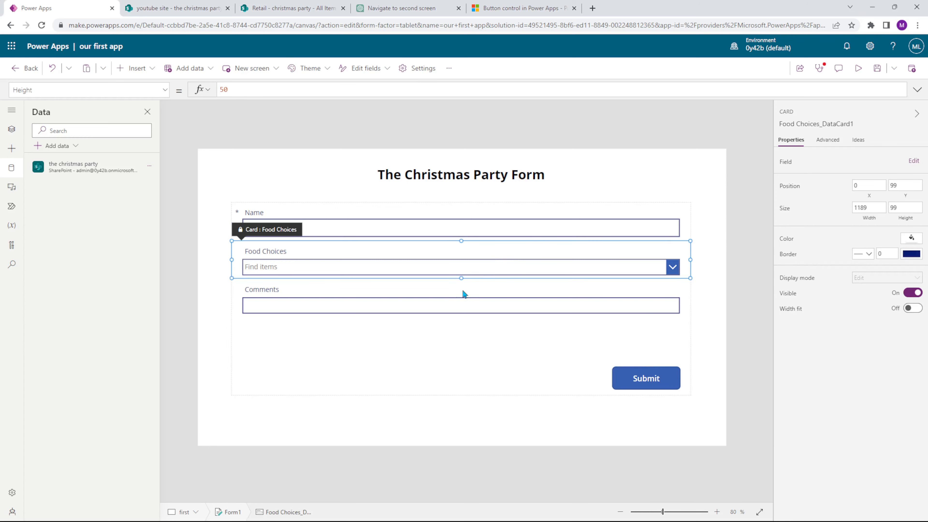
left_click(440, 331)
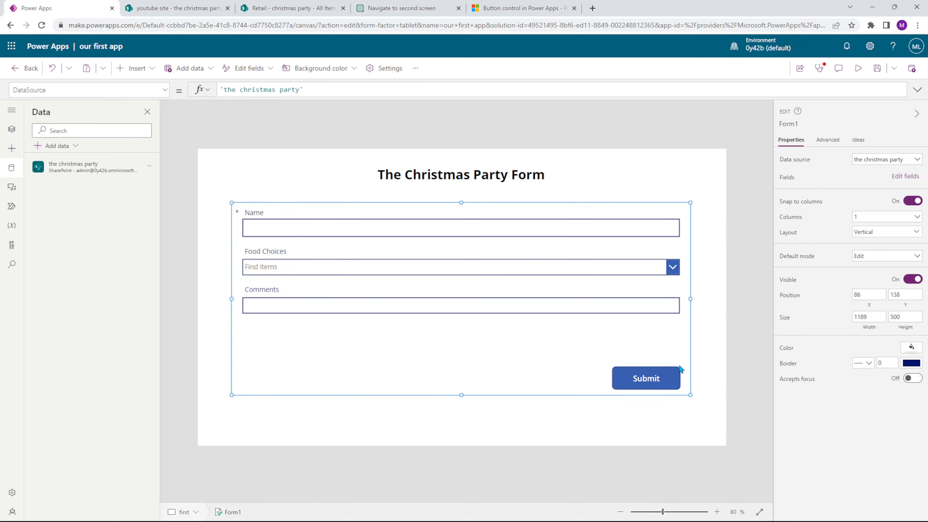
left_click(645, 410)
left_click(646, 392)
right_click(539, 351)
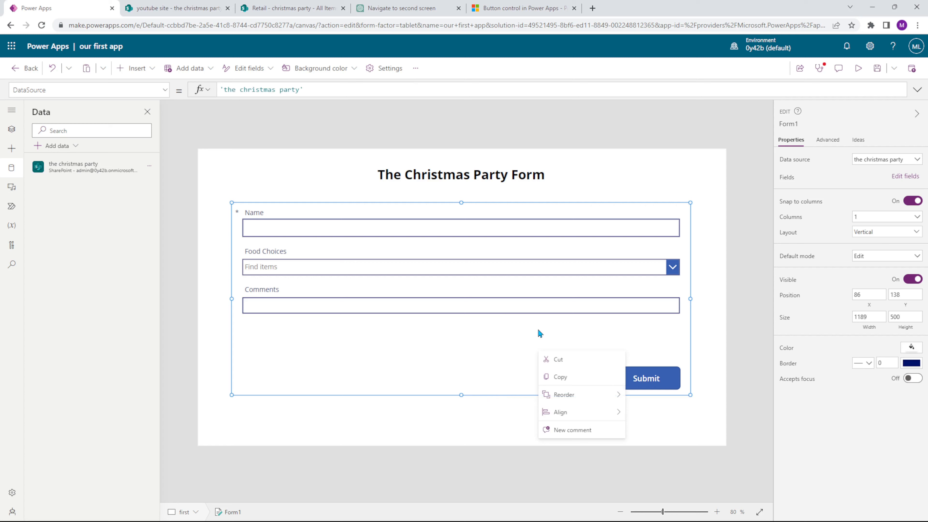
right_click(511, 322)
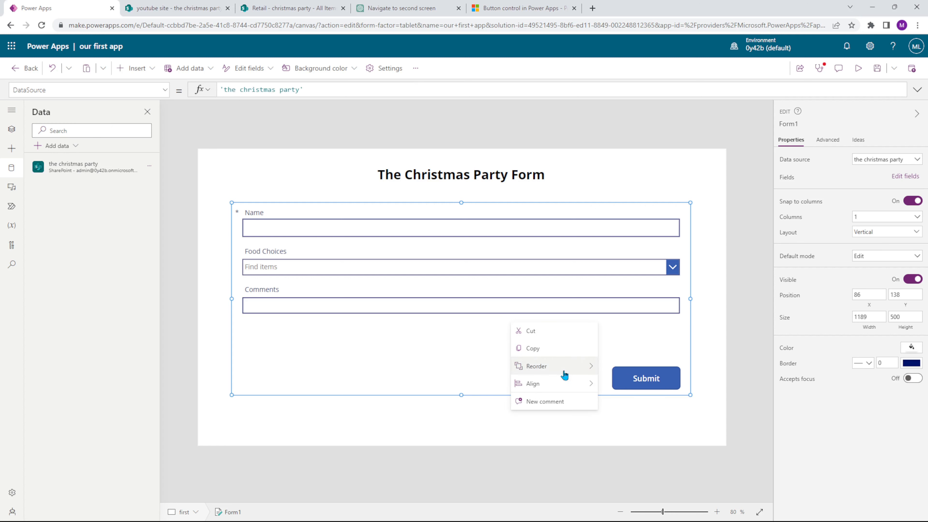
mouse_move(565, 373)
left_click(670, 337)
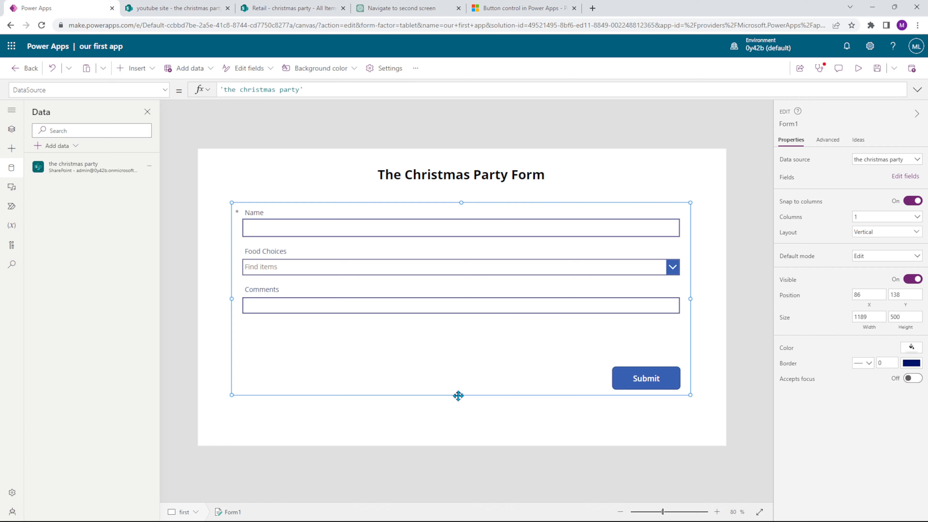
Shorten the form to a height of about 375, then stretch it down past the Submit button to about 511
left_click_drag(461, 395, 470, 350)
left_click(499, 396)
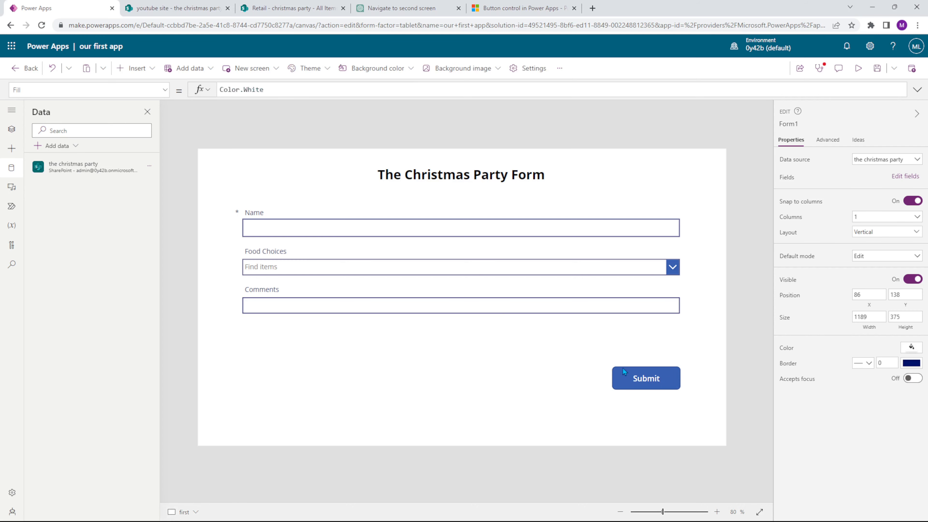
left_click(623, 368)
left_click(479, 342)
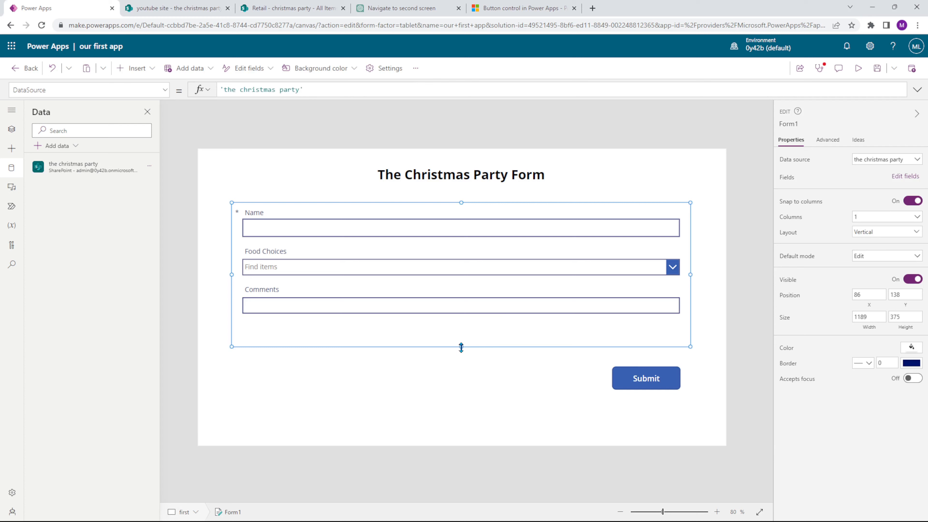
left_click_drag(461, 347, 465, 399)
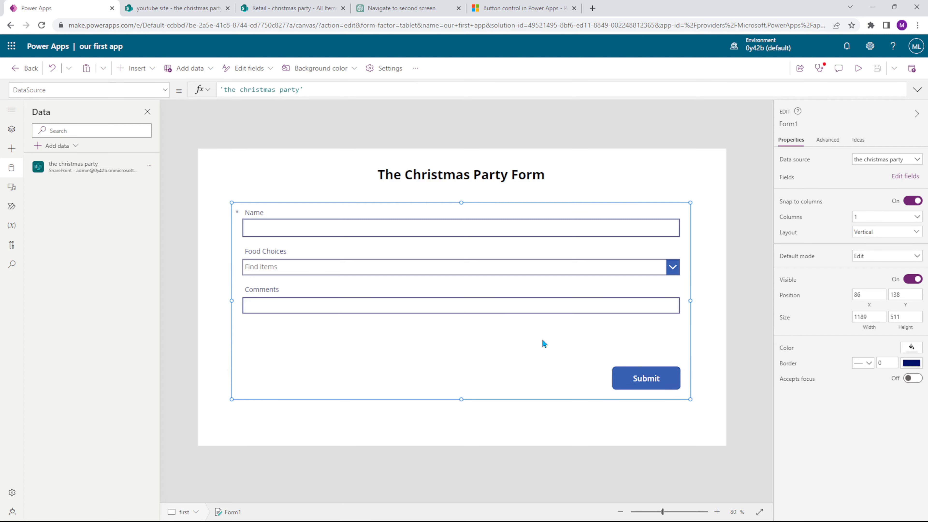
Reorder the form behind the other controls by sending it backward and then to the back
right_click(490, 347)
mouse_move(540, 396)
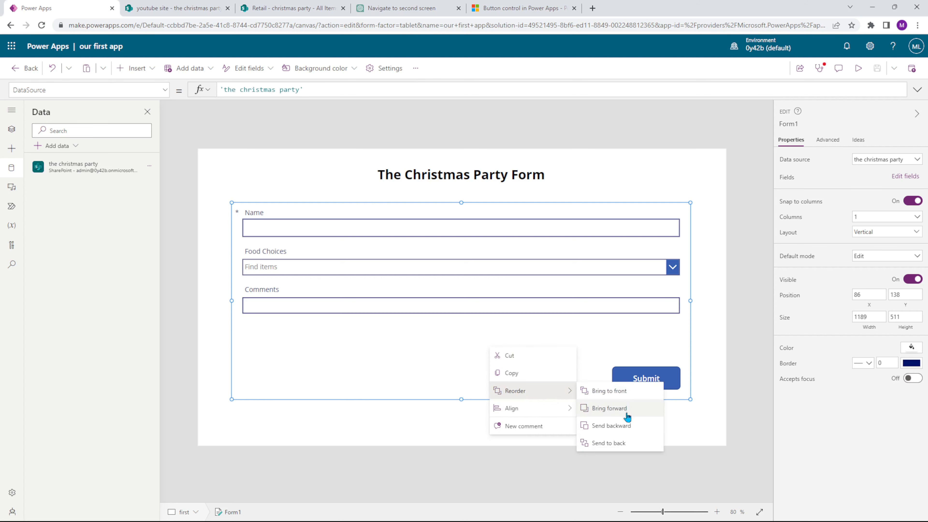
left_click(608, 425)
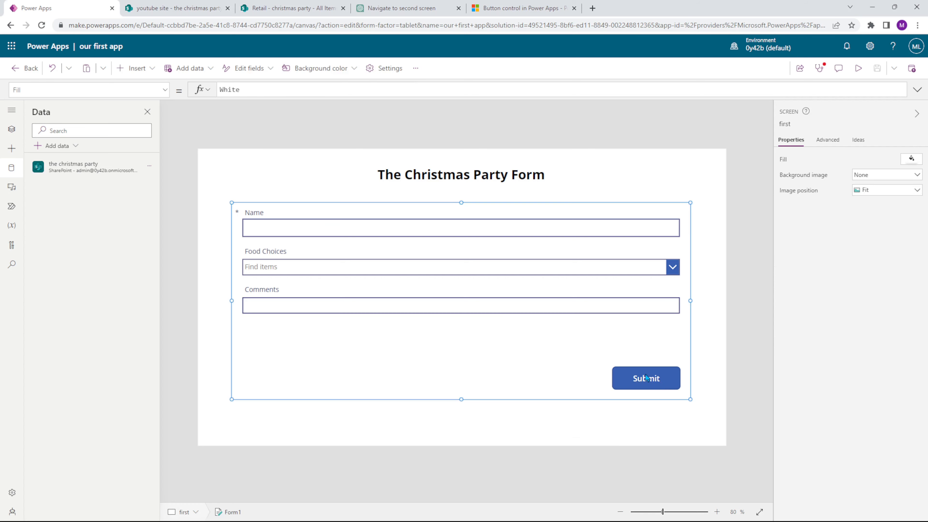
right_click(525, 338)
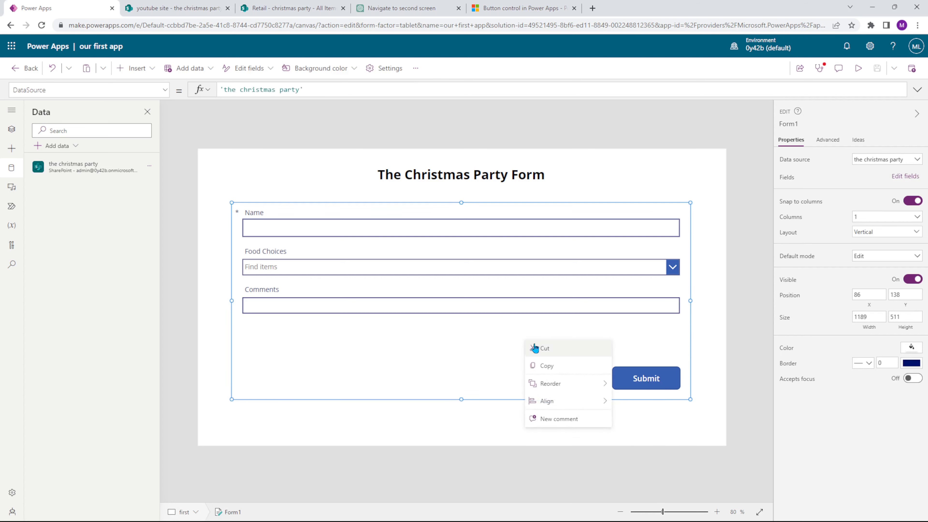
mouse_move(559, 388)
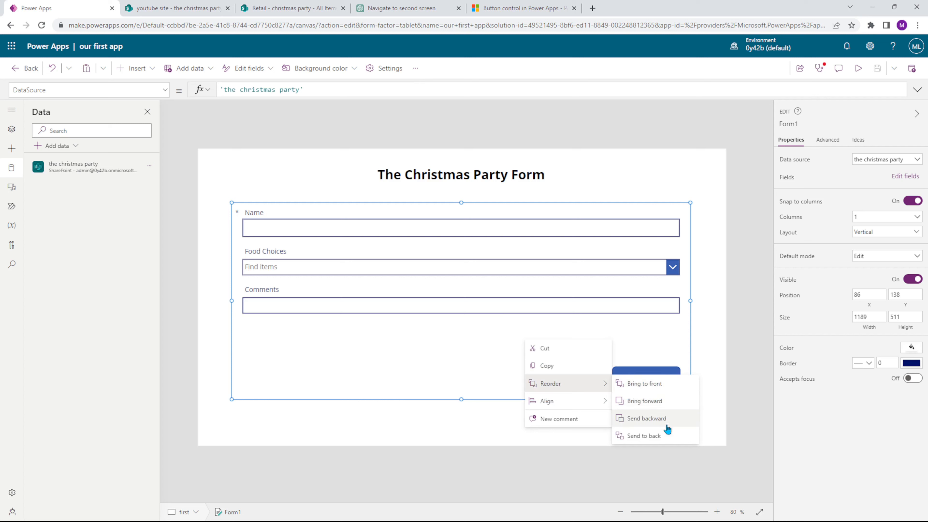
left_click(657, 436)
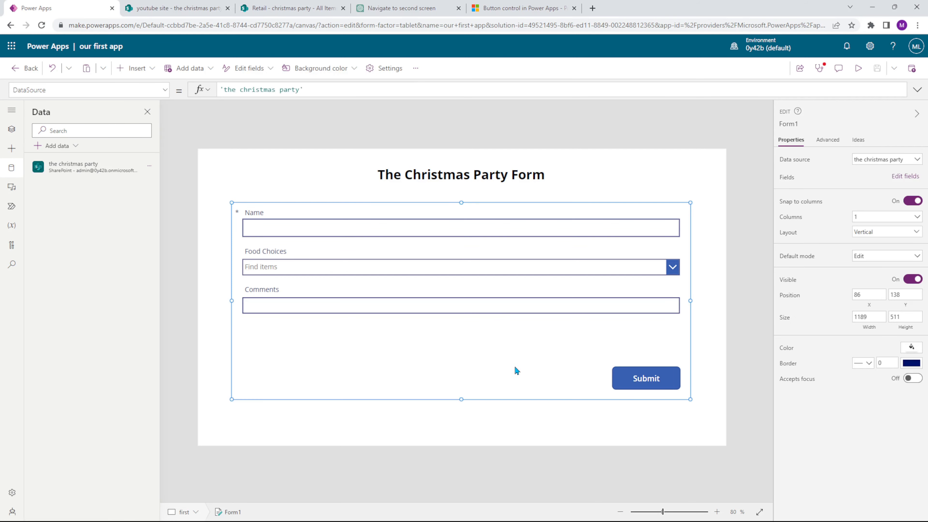
Shorten the form to a height of about 429 and move the Submit button just below its lower right corner, about X 1087, Y 567
left_click_drag(461, 399, 463, 367)
left_click(623, 383)
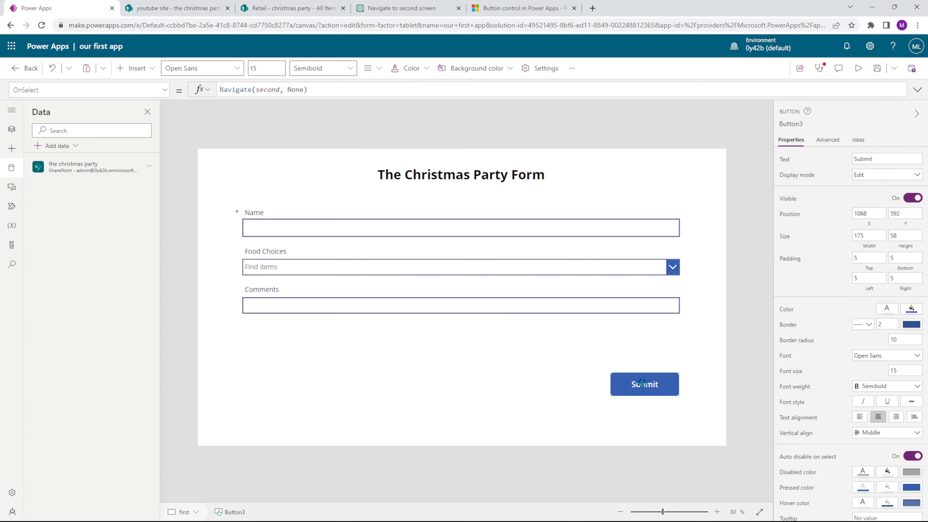
left_click_drag(644, 381, 649, 380)
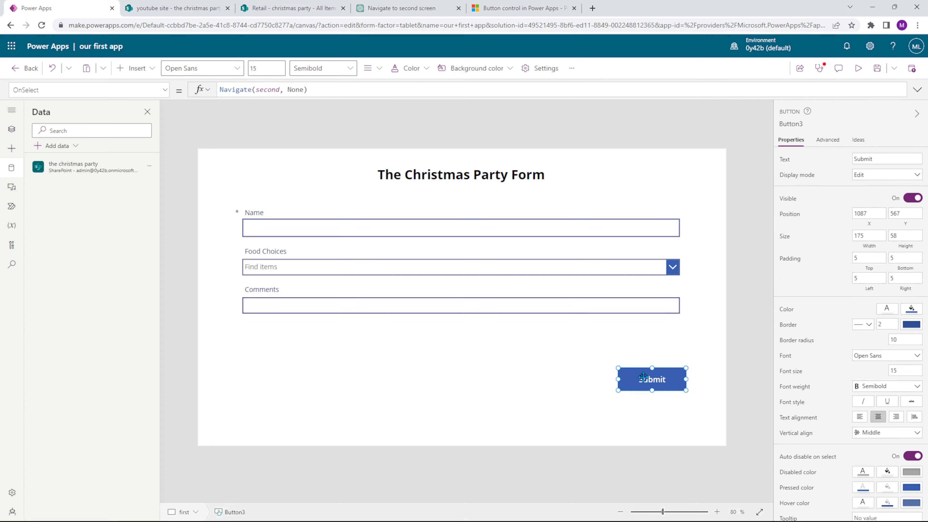
left_click(552, 387)
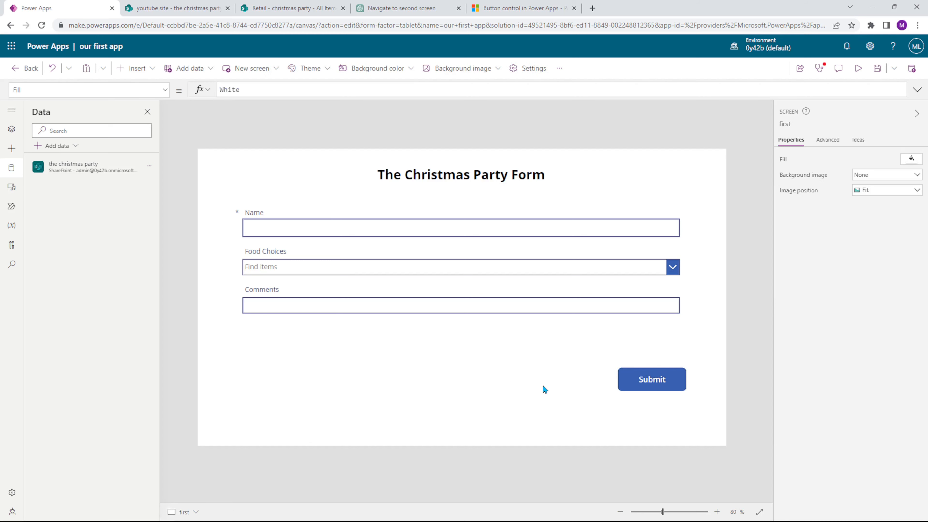
left_click(496, 341)
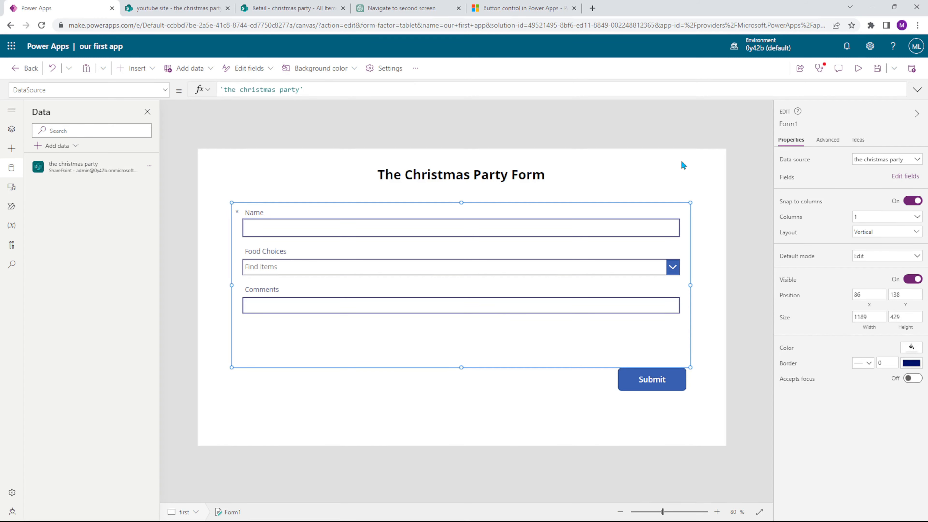
Save the app, preview the form screen and return to the editor
left_click(877, 69)
left_click(859, 70)
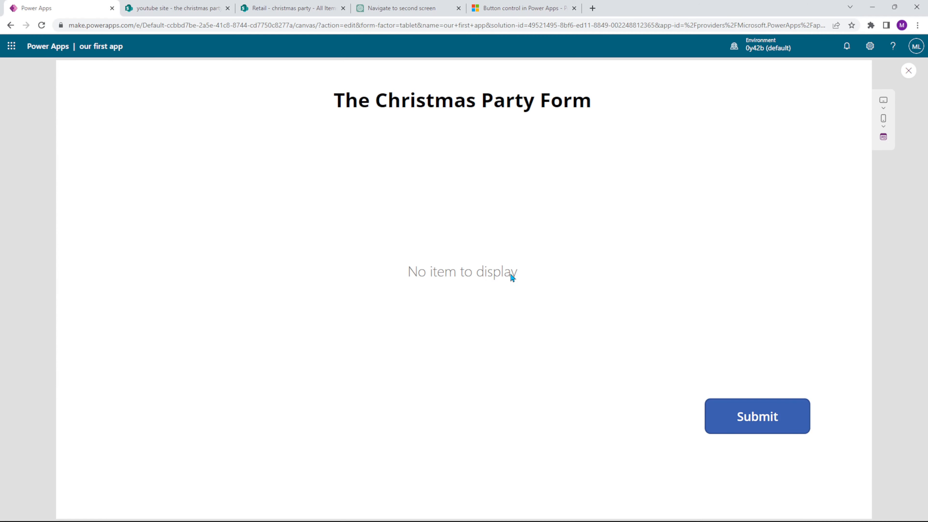
left_click(909, 71)
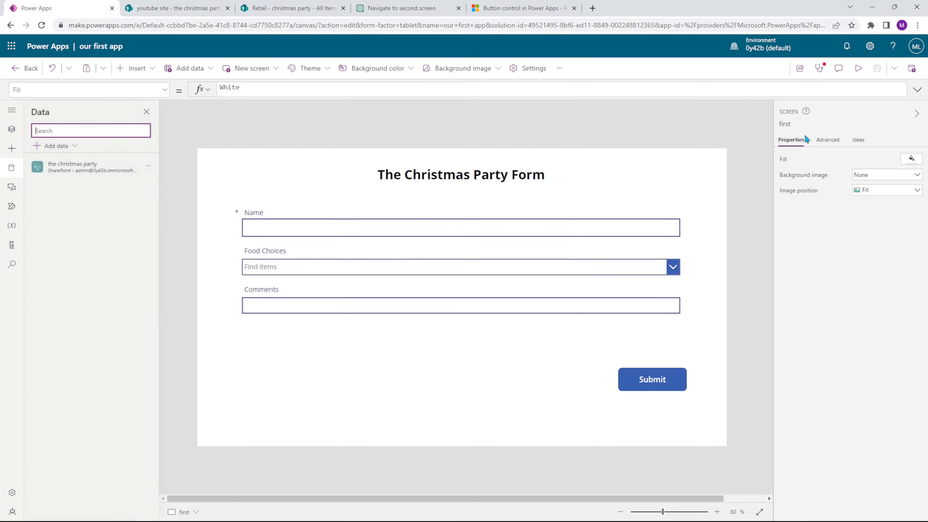
Set the form's Item property to Defaults('the christmas party') and save the app
left_click(543, 335)
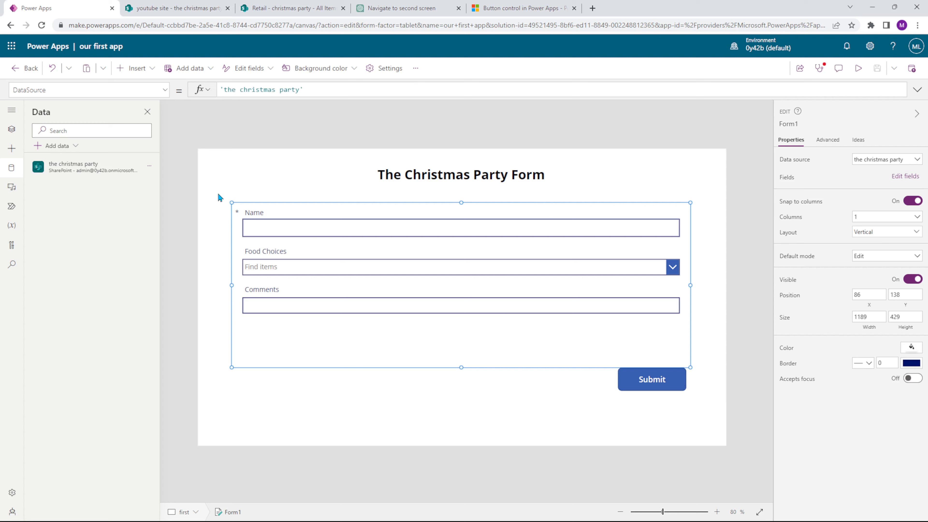
left_click(166, 91)
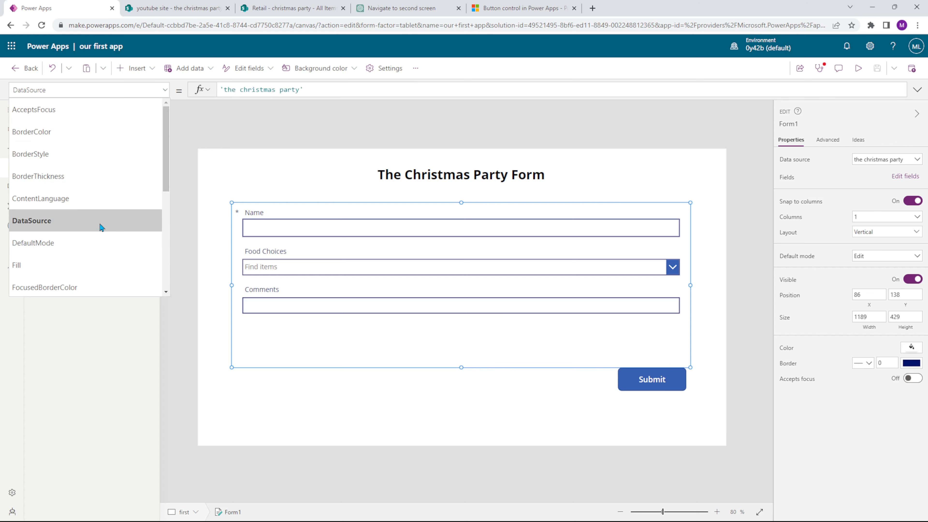
scroll(114, 190, "down", 3)
scroll(116, 195, "down", 3)
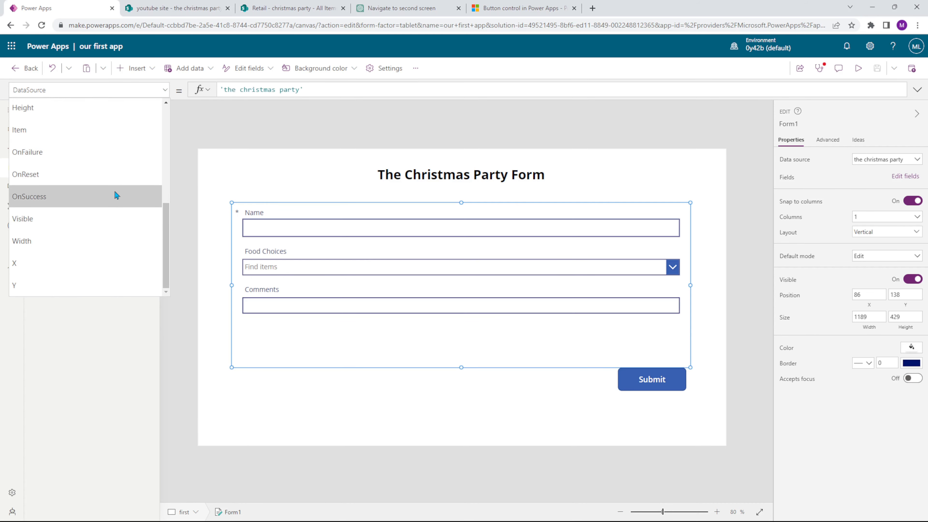
scroll(105, 169, "up", 2)
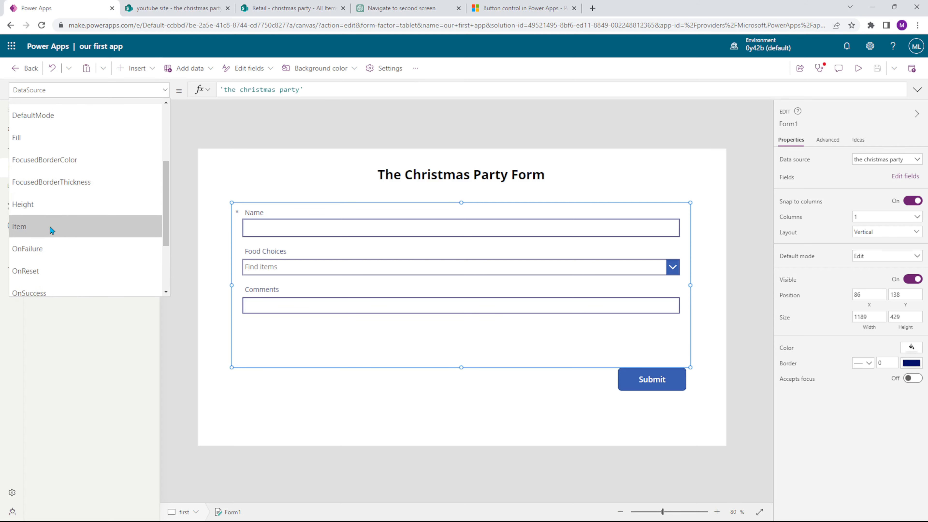
left_click(62, 227)
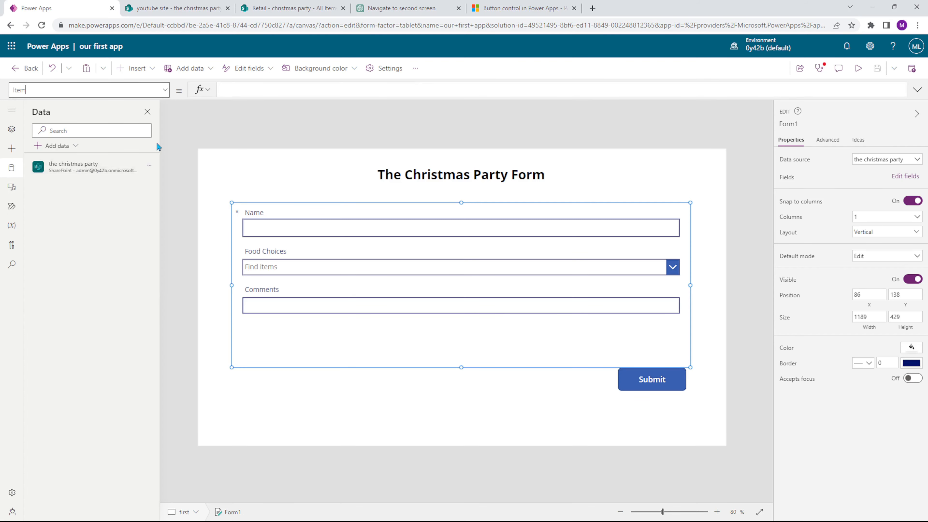
left_click(282, 91)
type("Defaults")
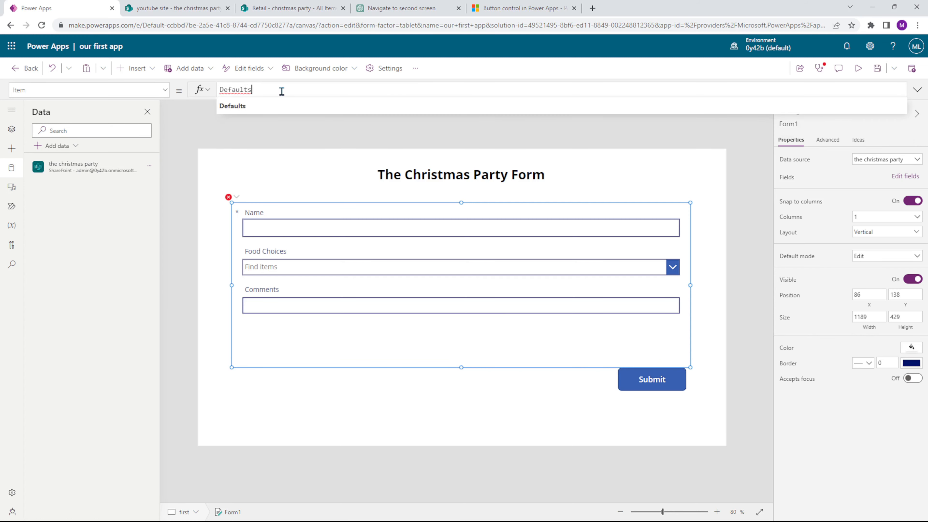
type("(")
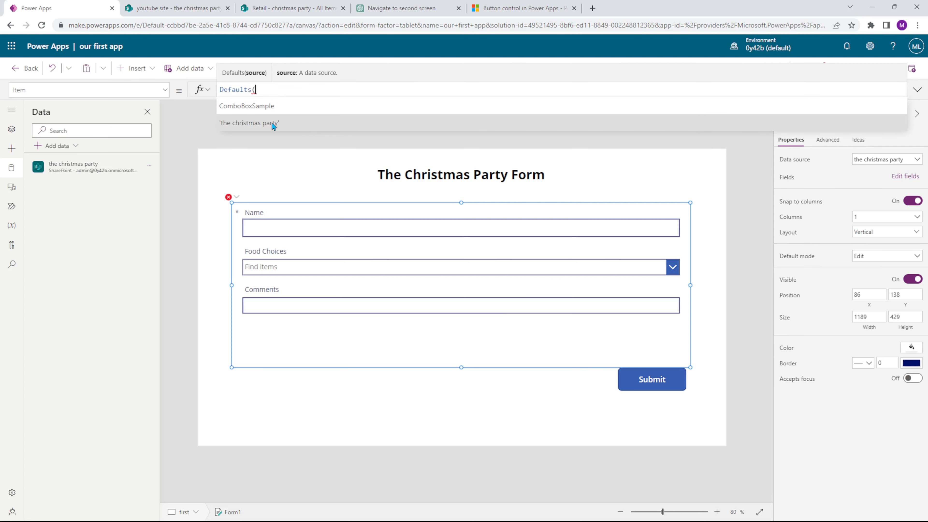
left_click(256, 124)
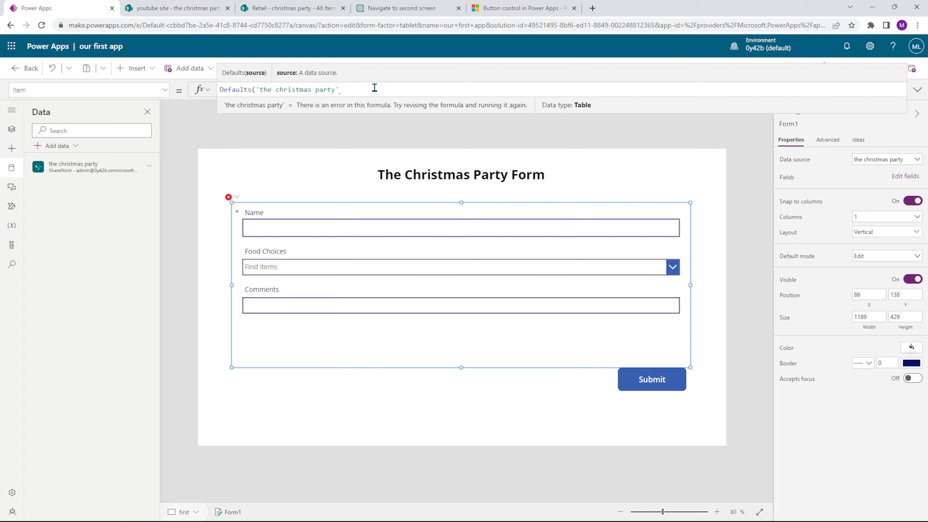
type(")")
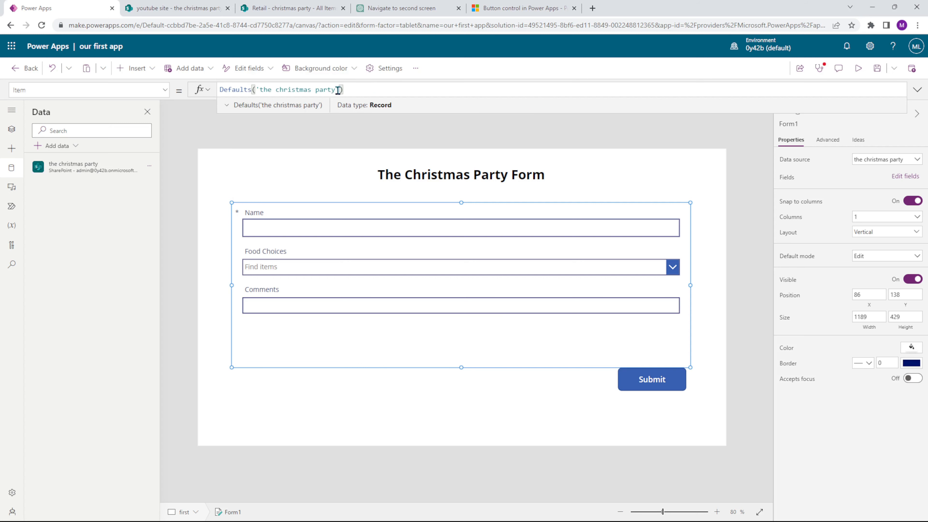
left_click(877, 73)
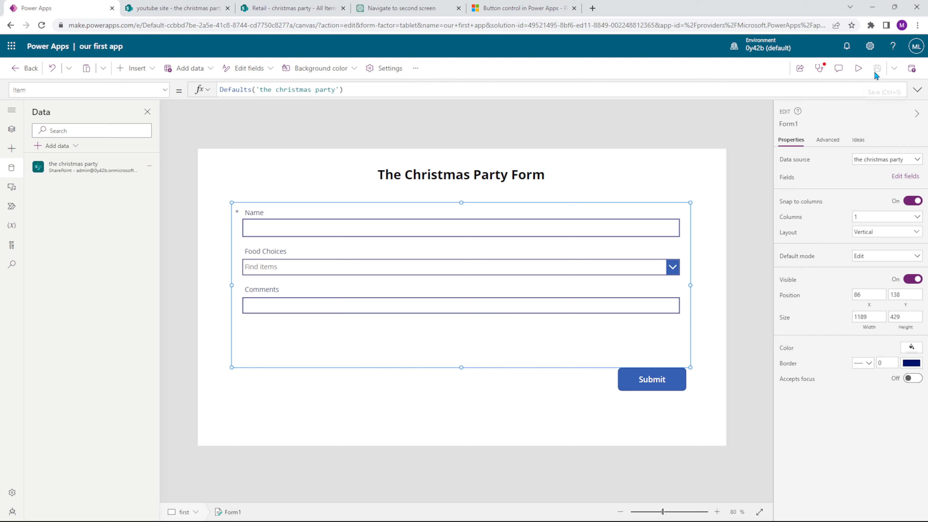
Preview the app, fill in the name field, choose Chicken as the food, enter the comment "None." and submit the form
left_click(859, 69)
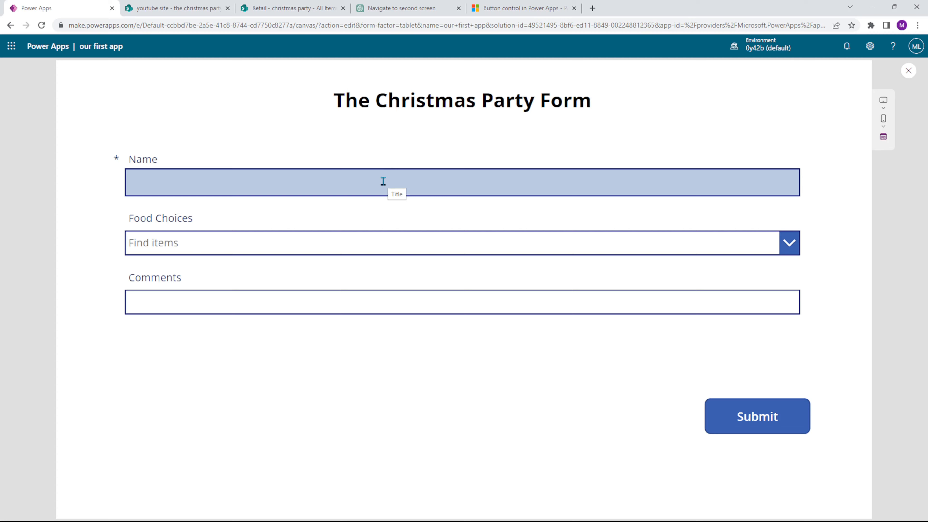
left_click(375, 181)
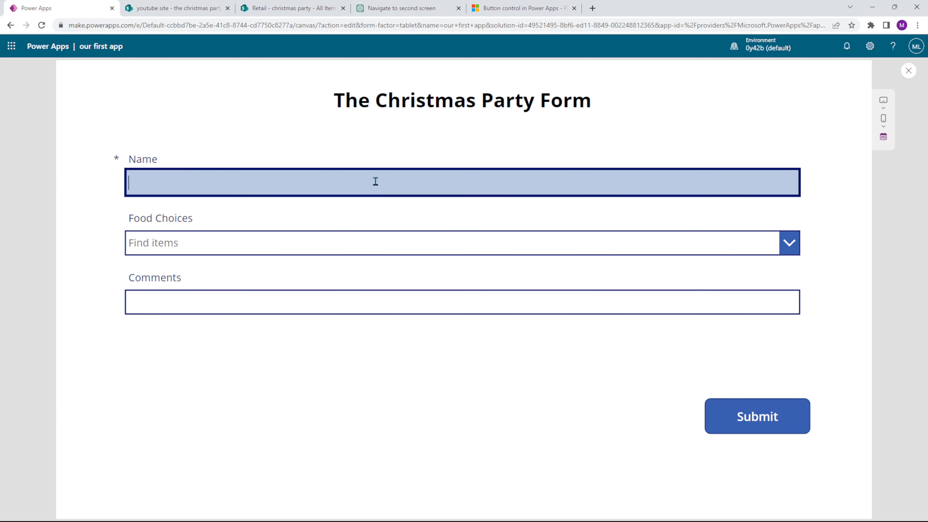
type("Markus")
left_click(793, 242)
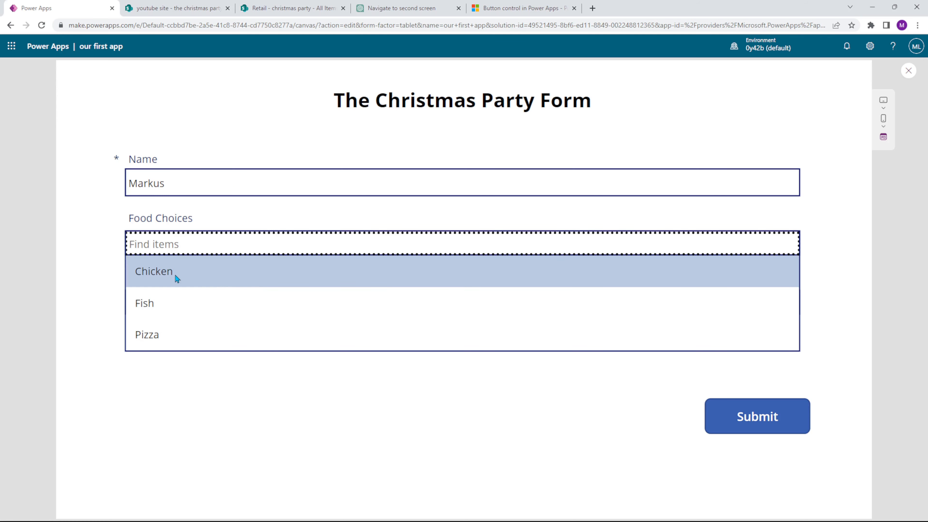
left_click(167, 274)
left_click(176, 308)
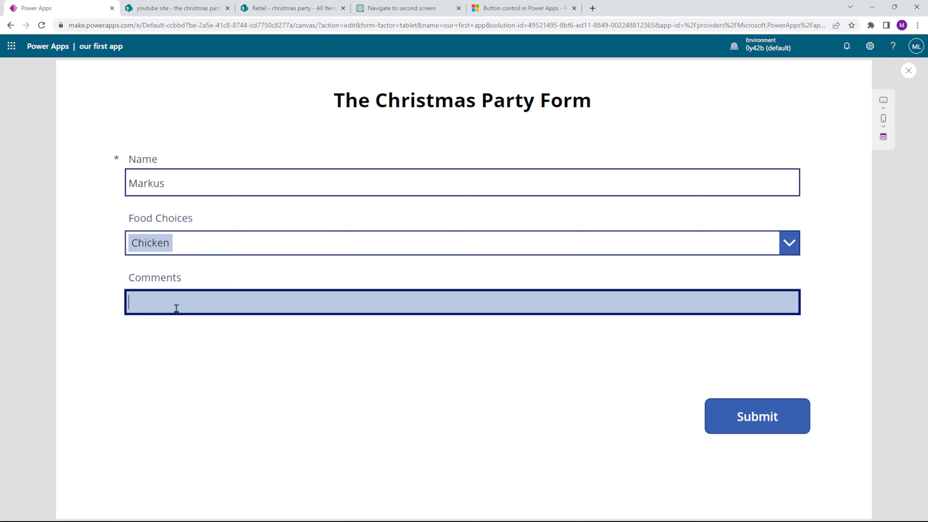
type("None.")
left_click(558, 341)
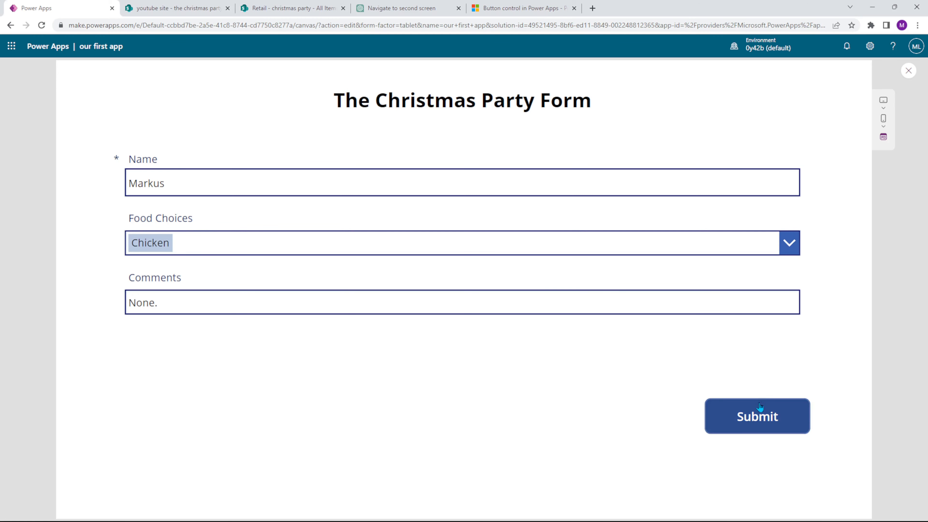
left_click(751, 412)
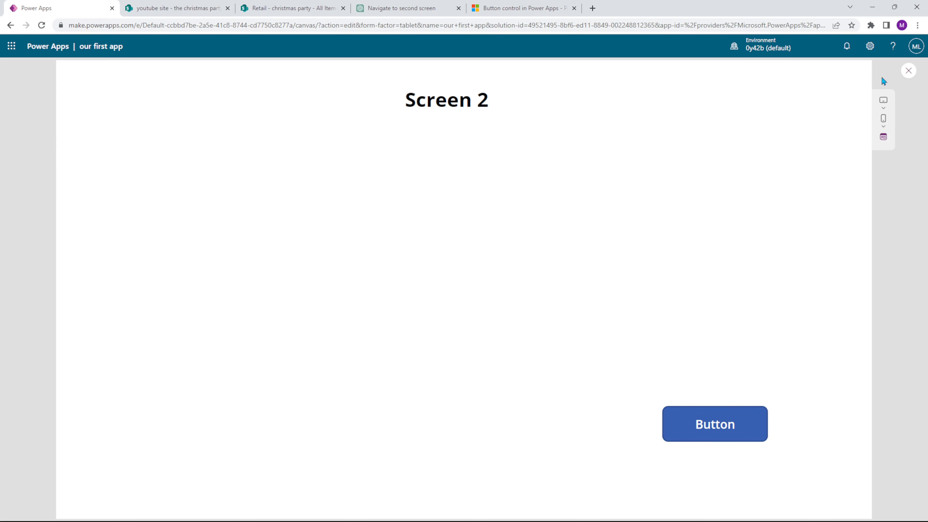
Leave the preview and set the Submit button's OnSelect property on the first screen to SubmitForm(Form1)
left_click(909, 71)
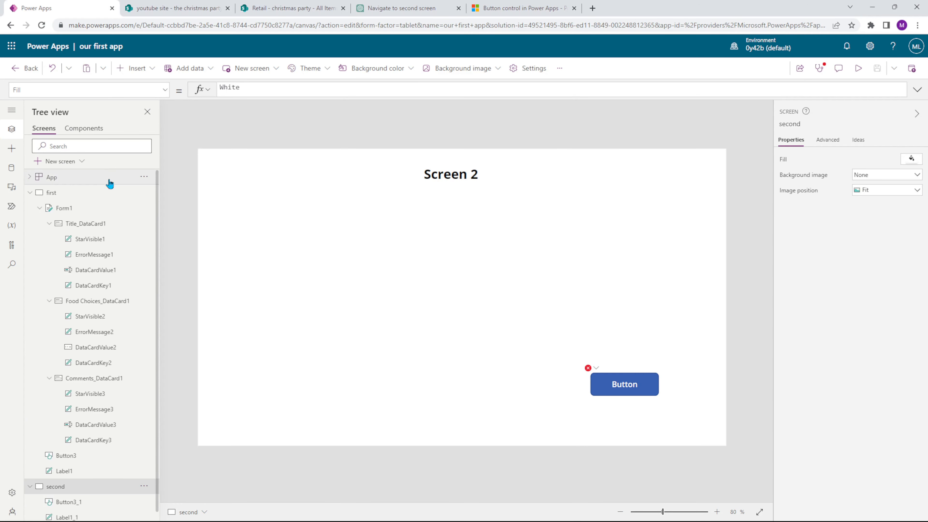
left_click(98, 194)
left_click(663, 374)
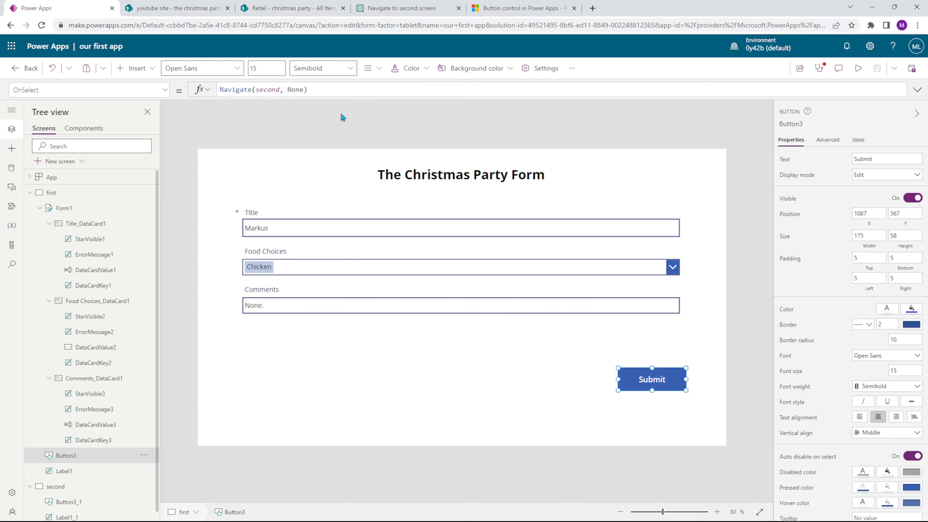
triple_click(322, 91)
type("S")
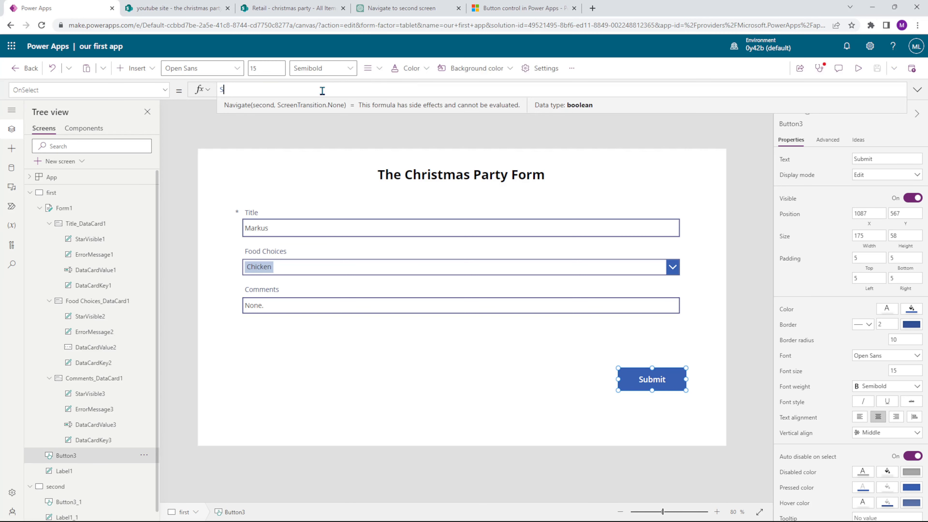
type("ubmitForm")
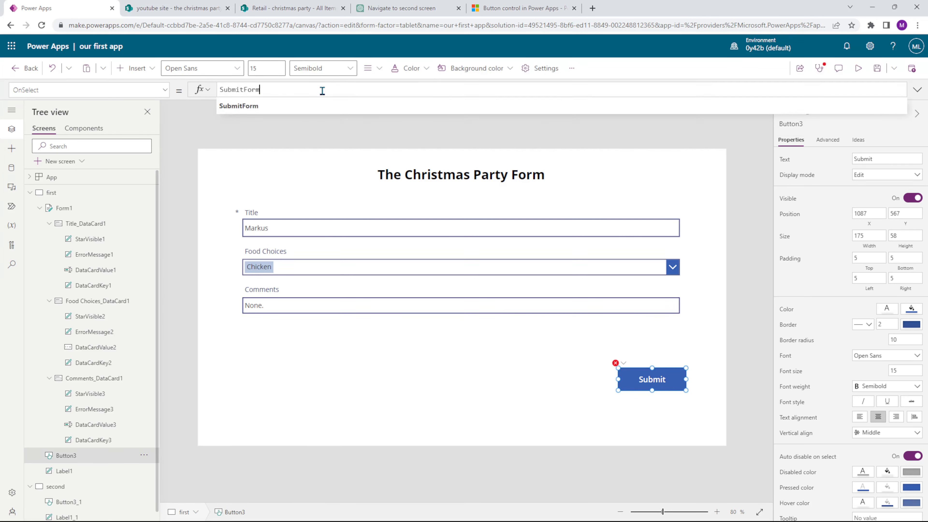
type("(")
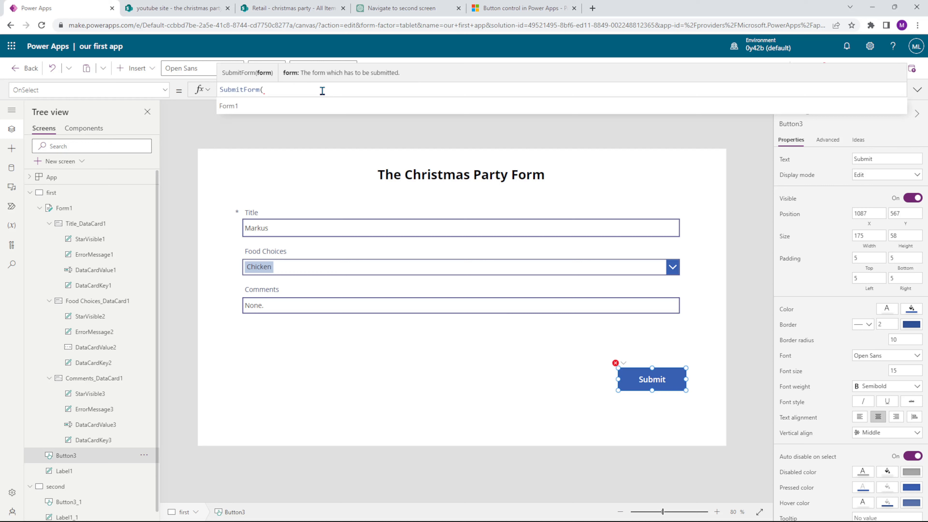
key("Tab")
type(")")
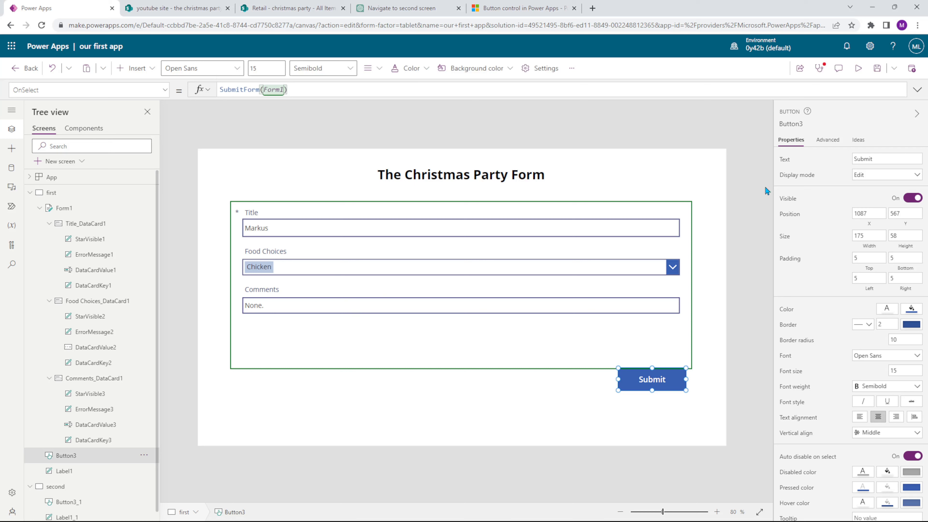
Save the app, preview the form screen and submit the form with its current entries
left_click(539, 323)
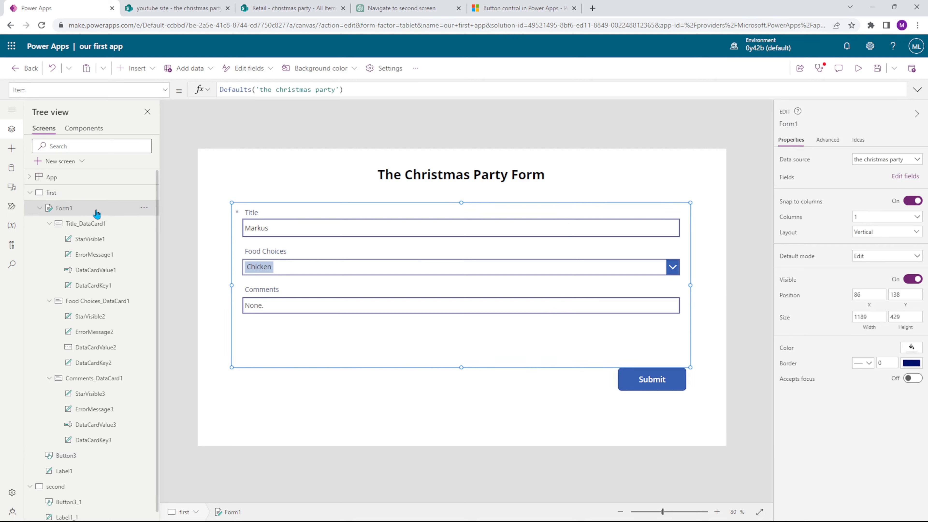
left_click(634, 388)
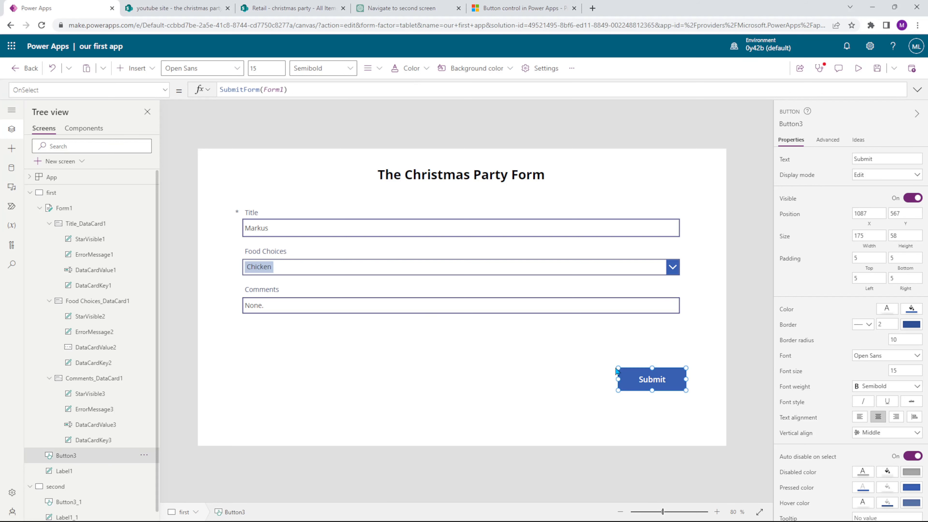
left_click(567, 370)
left_click(877, 71)
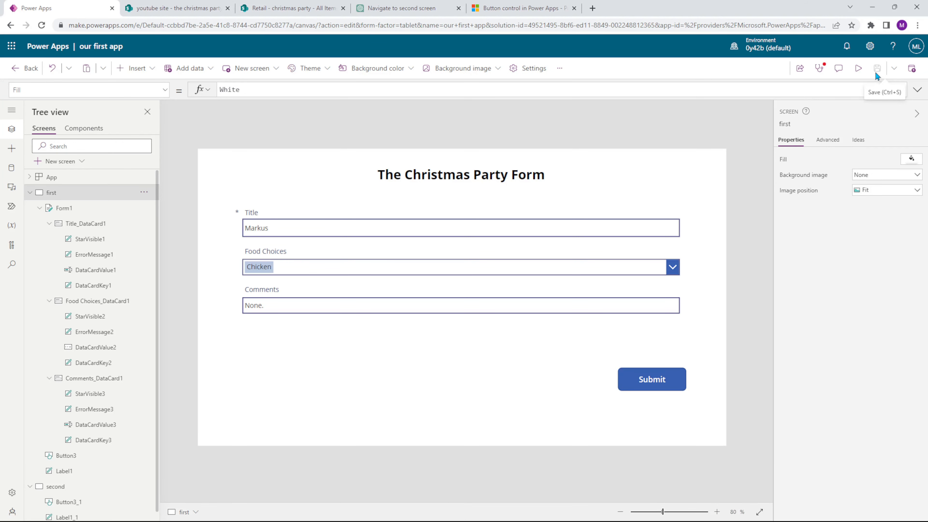
left_click(858, 67)
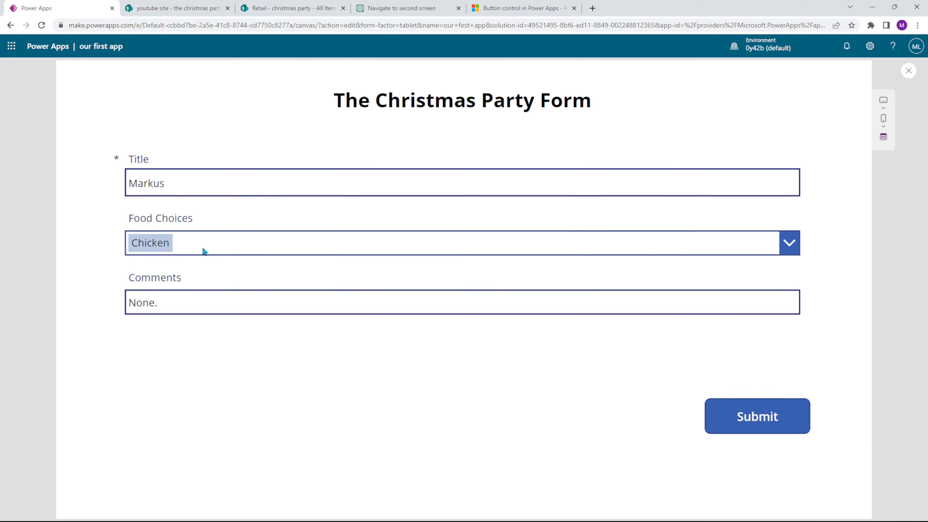
left_click(739, 407)
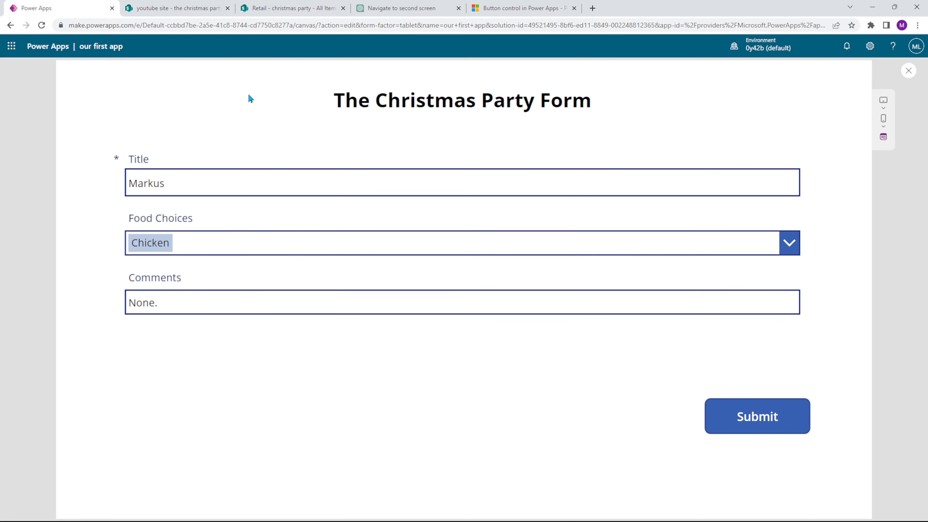
Switch to SharePoint, reload the christmas party list to check for the submitted entry, and return to Power Apps
left_click(195, 11)
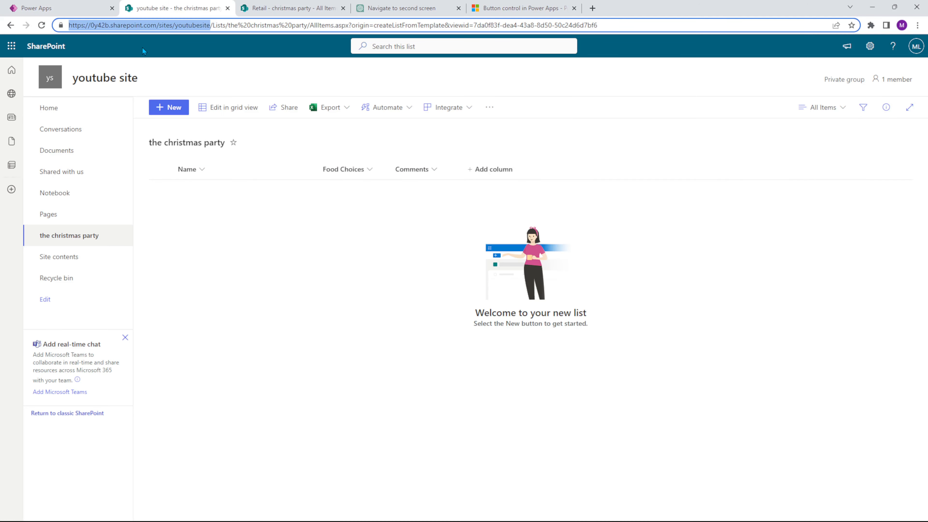
left_click(322, 248)
left_click(42, 25)
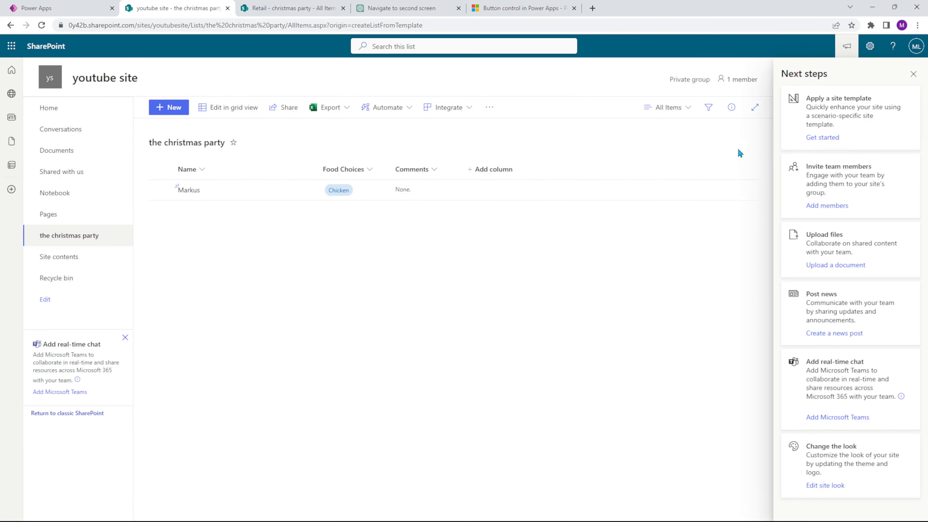
left_click(913, 74)
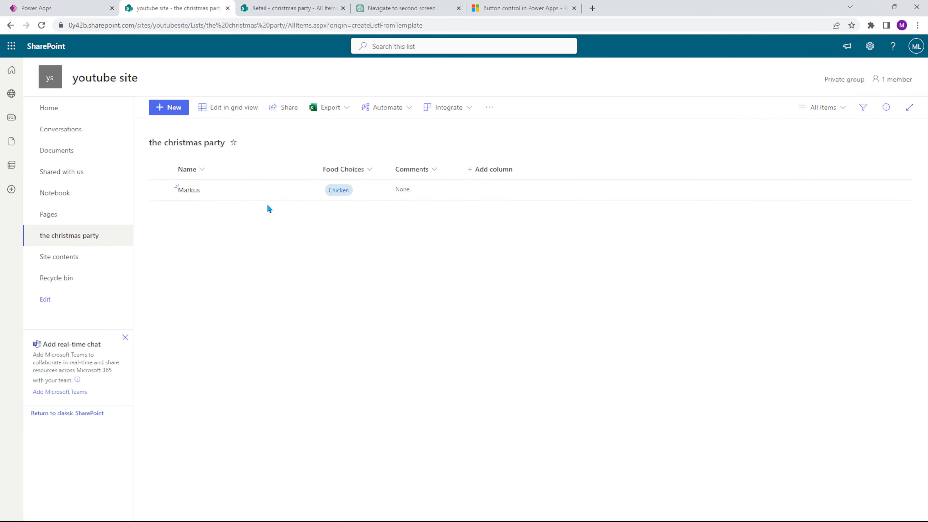
left_click(80, 14)
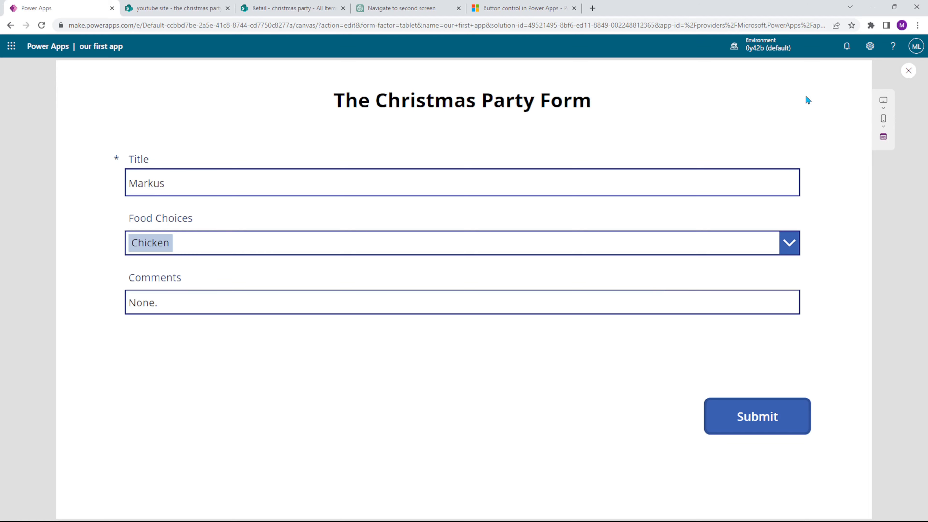
Close the preview and set the form's OnSuccess property to Notify("Success!")
left_click(908, 70)
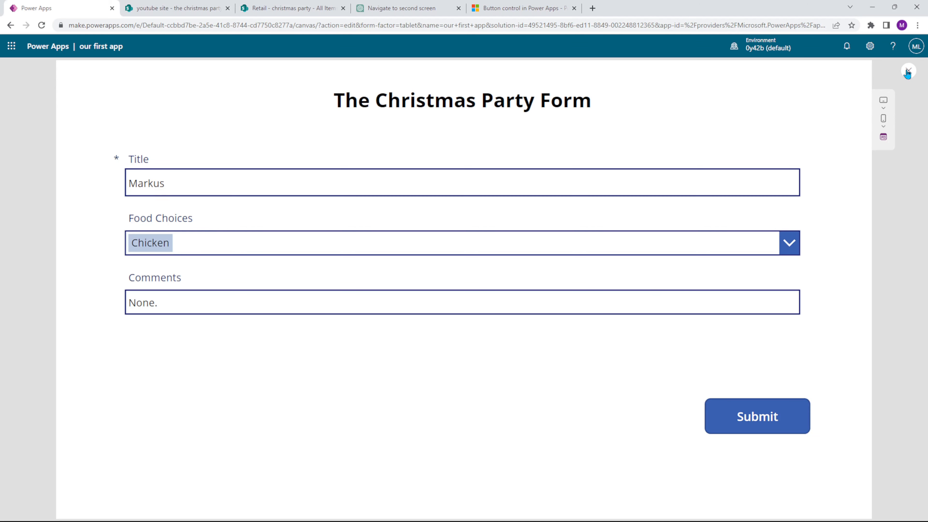
left_click(452, 350)
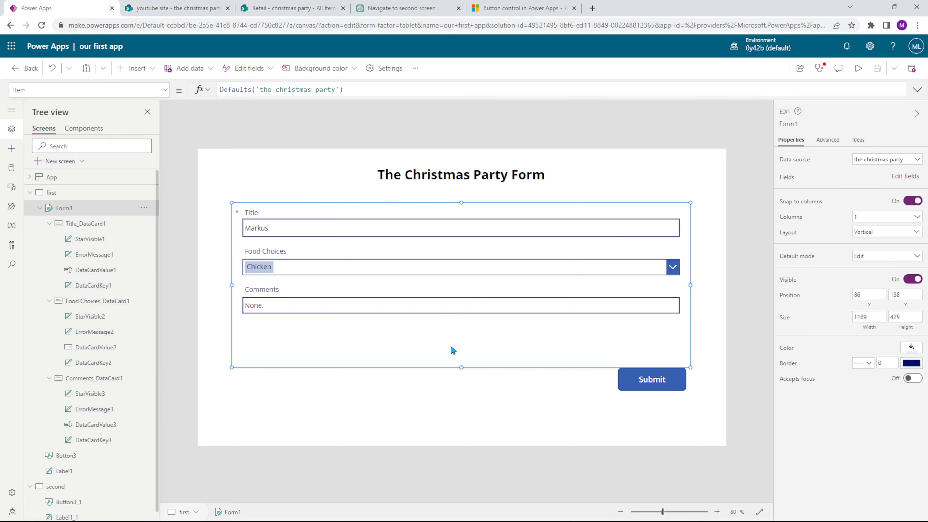
left_click(164, 90)
scroll(91, 237, "down", 2)
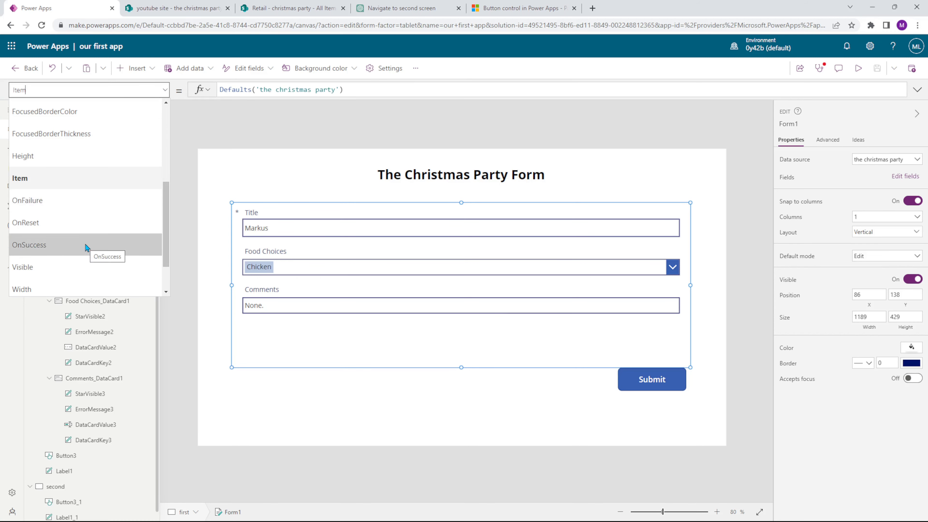
left_click(85, 246)
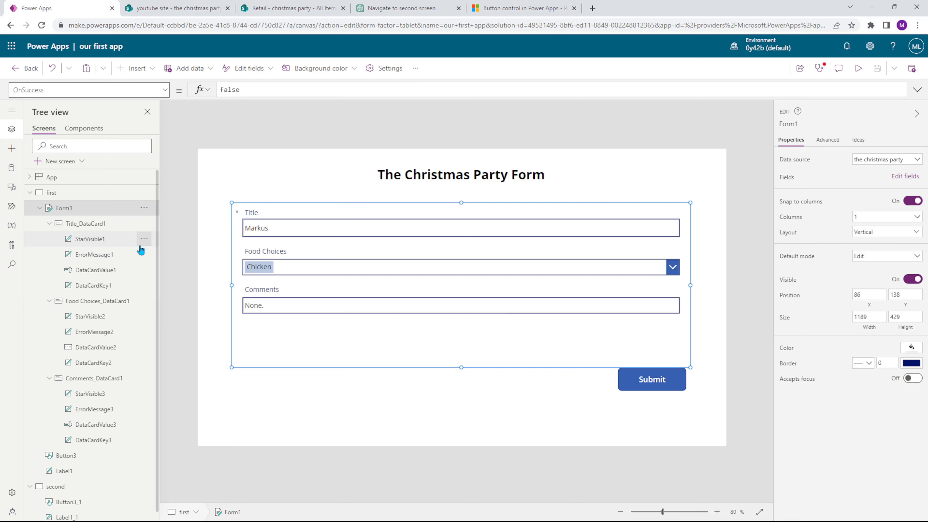
double_click(245, 90)
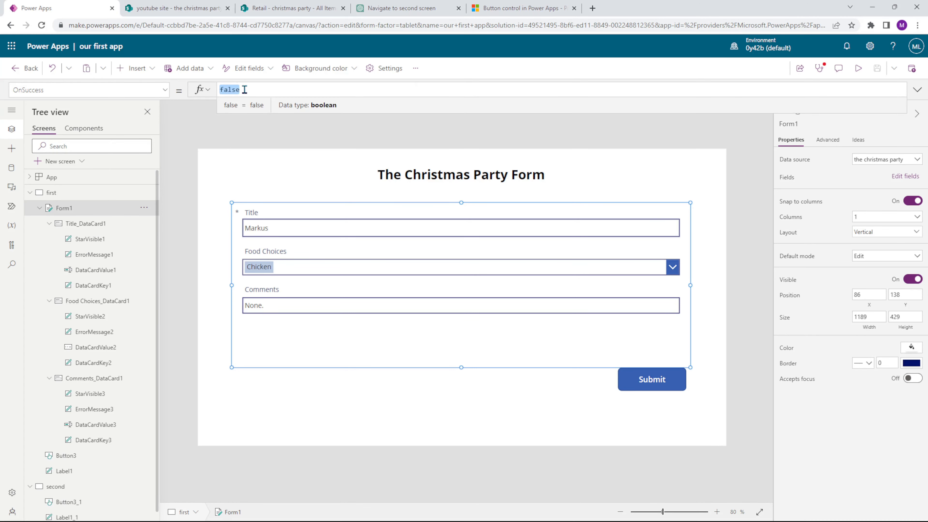
type("Noti")
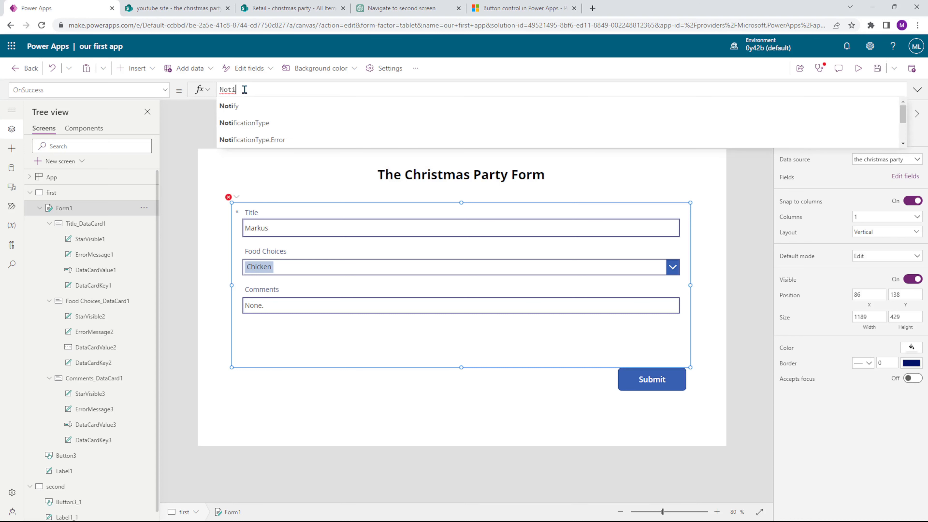
type("fy(")
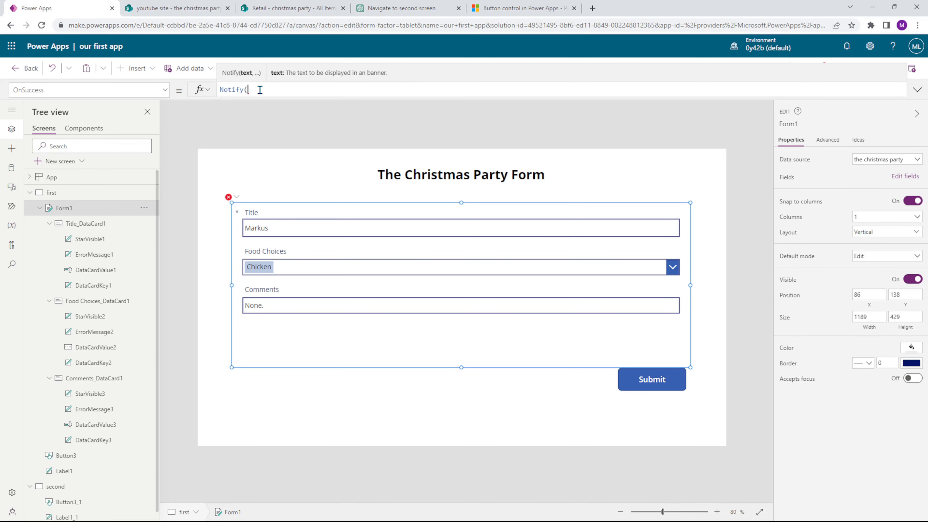
type("\"Success!\")")
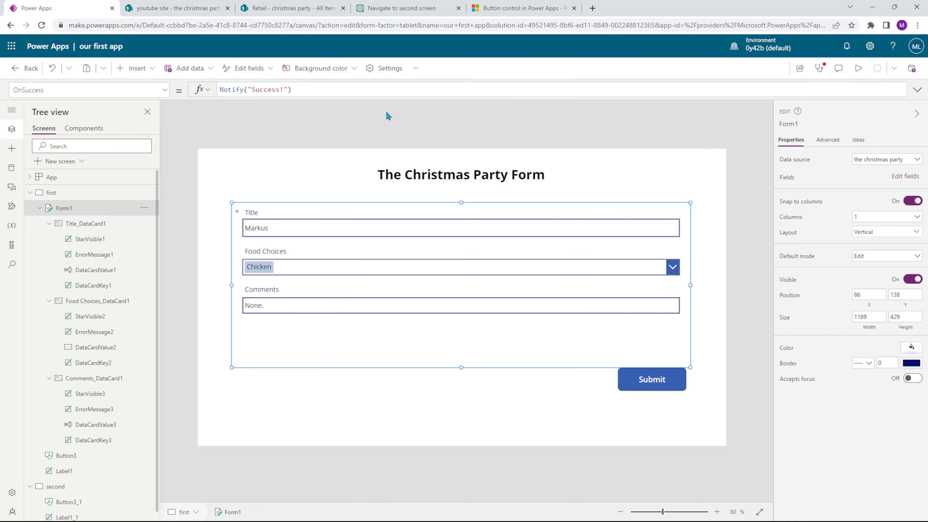
Preview the app, enter a different first name in the Title field, choose Fish as the food and submit the form
left_click(724, 118)
left_click(858, 68)
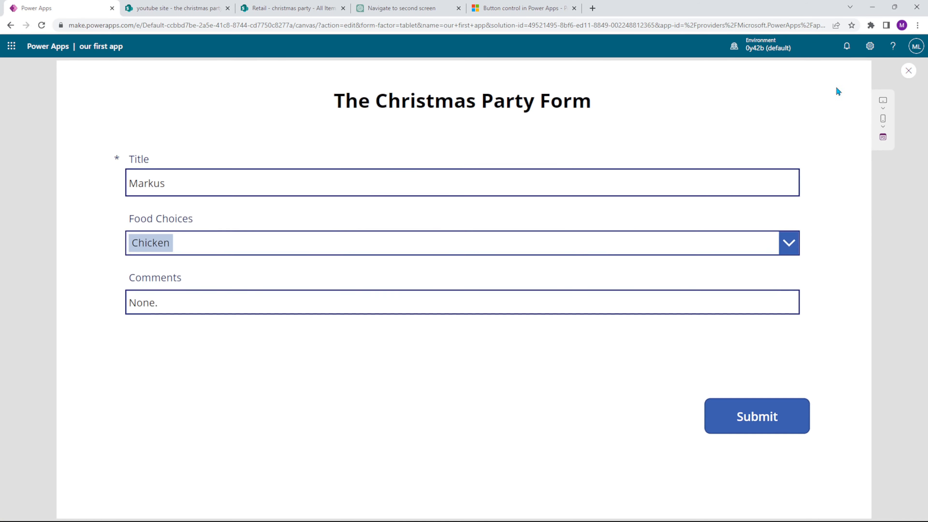
double_click(171, 178)
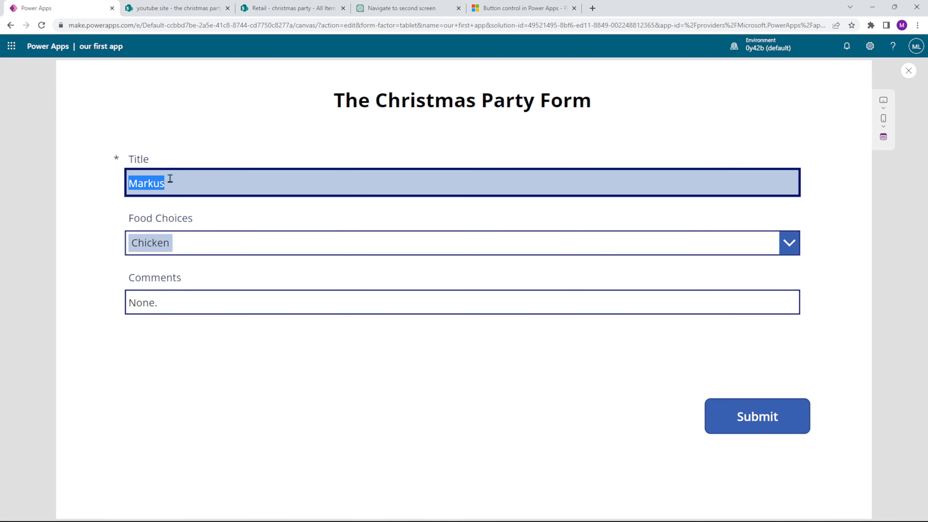
type("James")
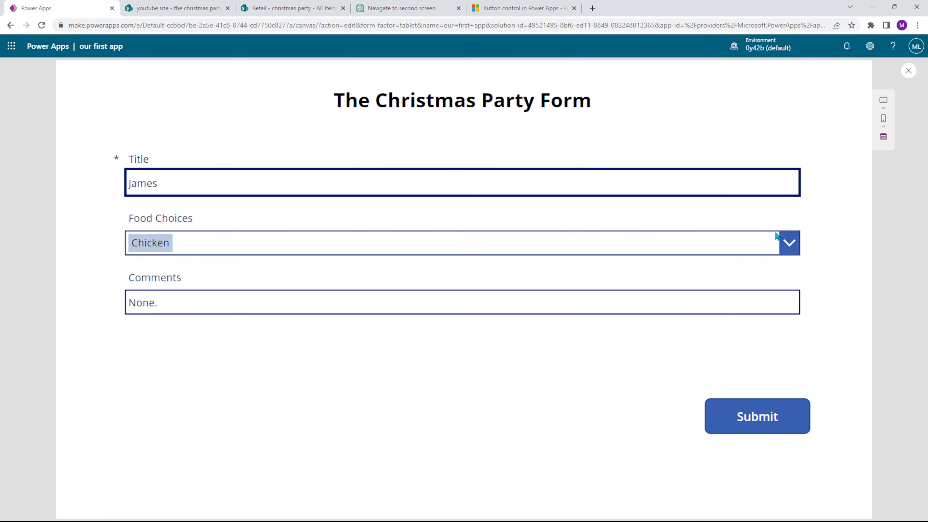
left_click(790, 244)
left_click(190, 322)
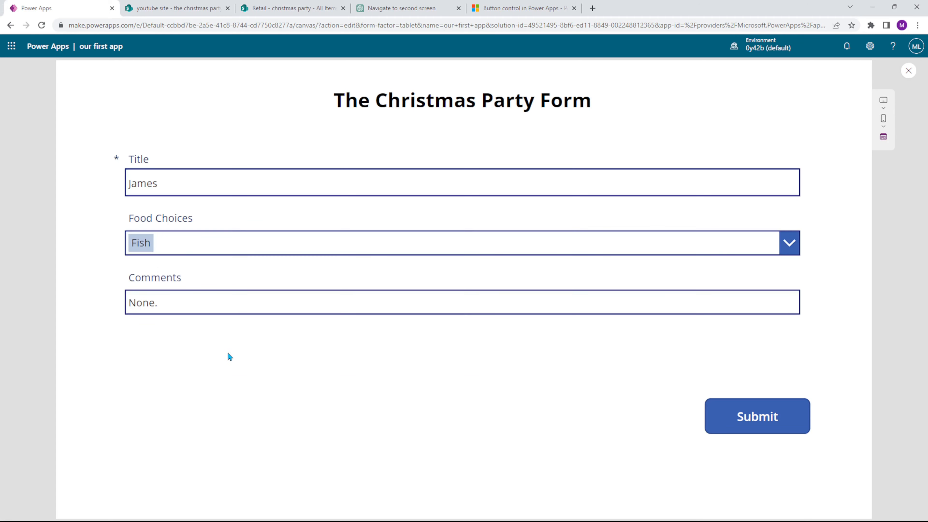
left_click(739, 417)
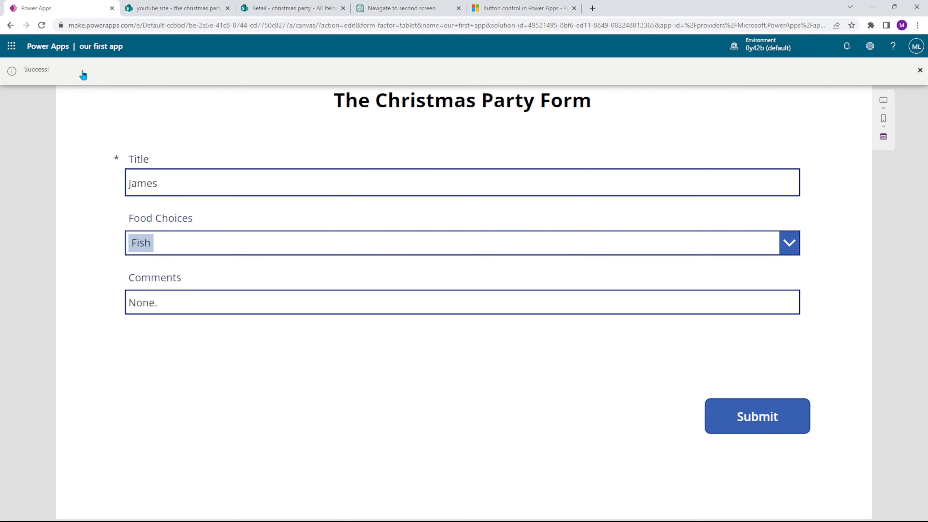
Reload the christmas party list in SharePoint to check for the second entry, and go back to Power Apps
left_click(167, 9)
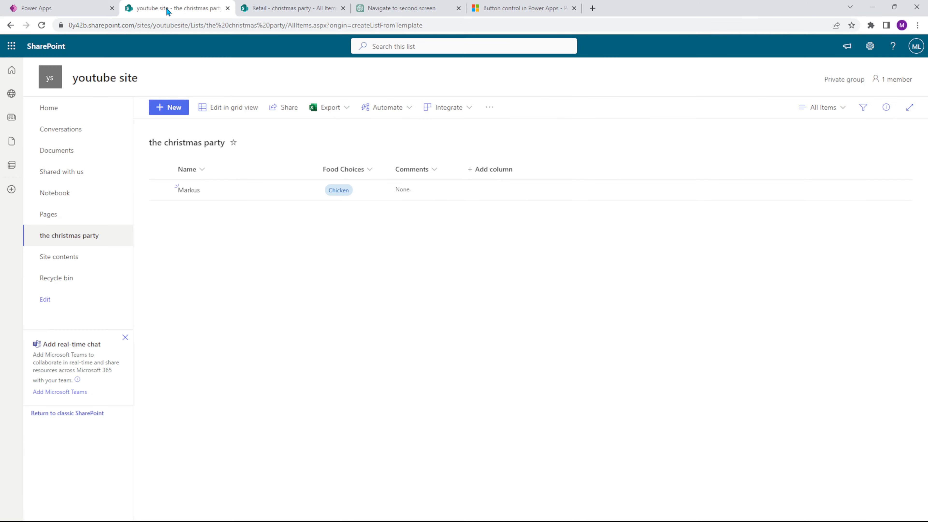
left_click(41, 25)
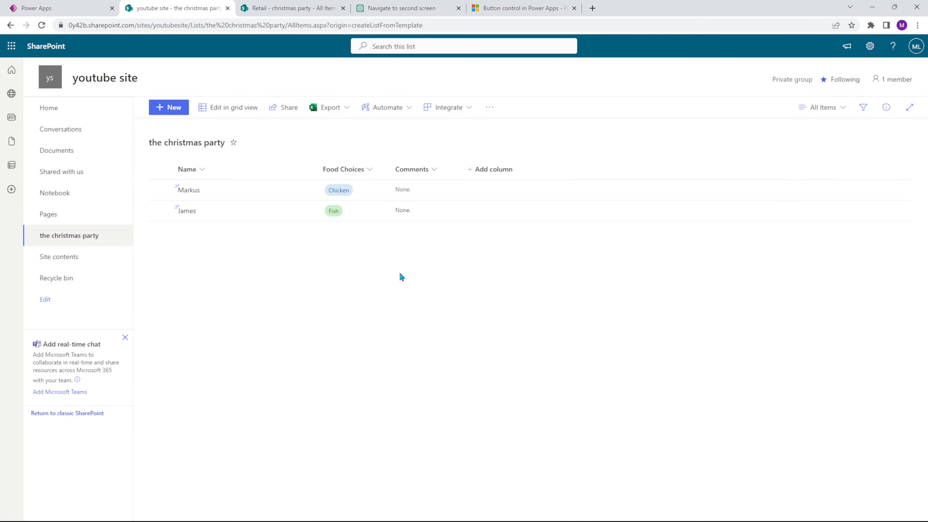
left_click(75, 11)
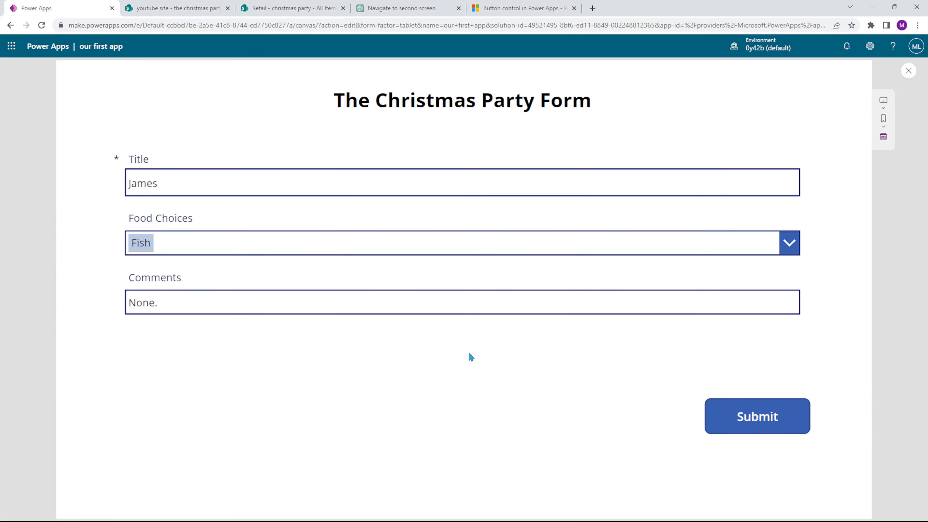
Exit the preview, collapse the first screen's contents and delete the button on the second screen
left_click(909, 71)
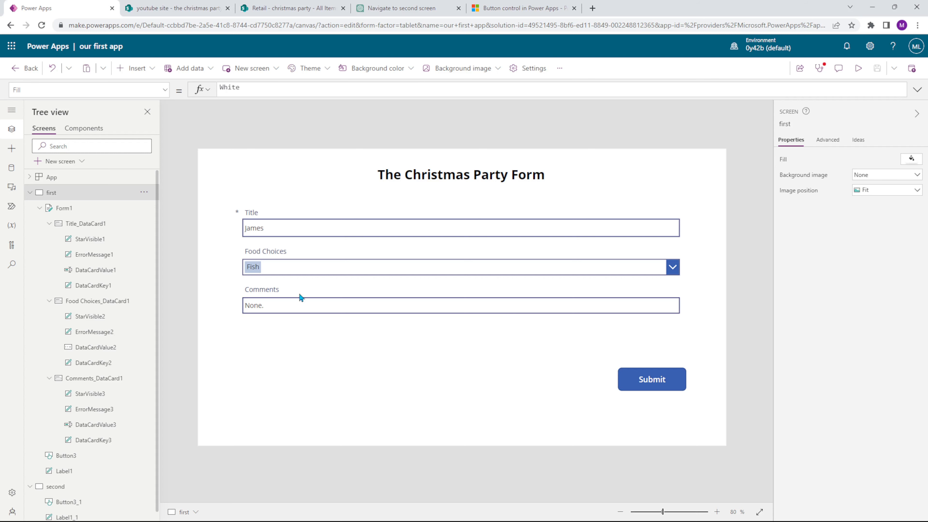
left_click(30, 193)
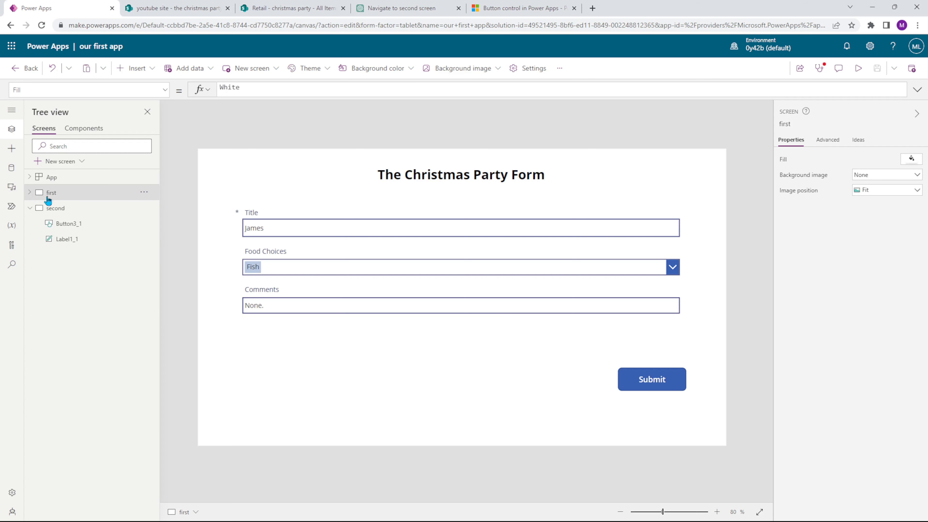
left_click(70, 208)
left_click(650, 384)
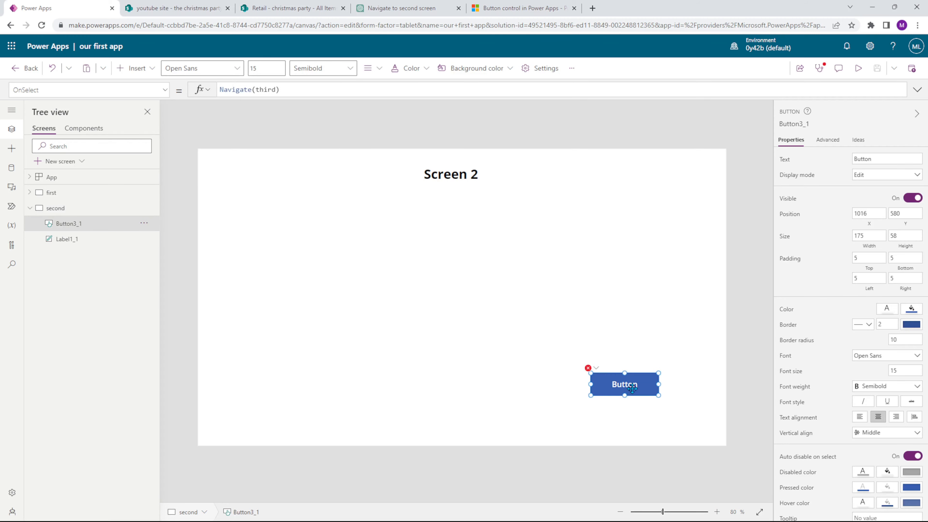
key("Delete")
Move the second screen's label to the middle of the canvas and enlarge it to about 728 by 224
left_click(452, 173)
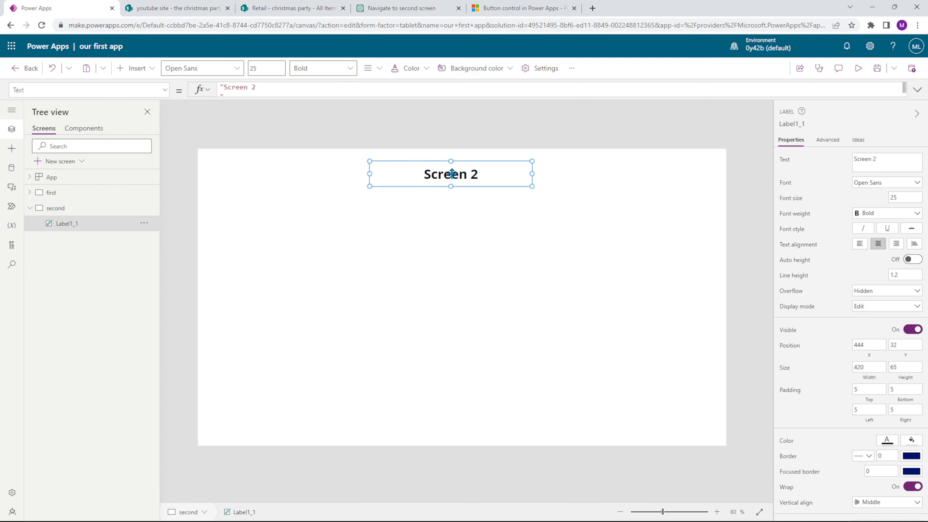
left_click_drag(452, 172, 453, 237)
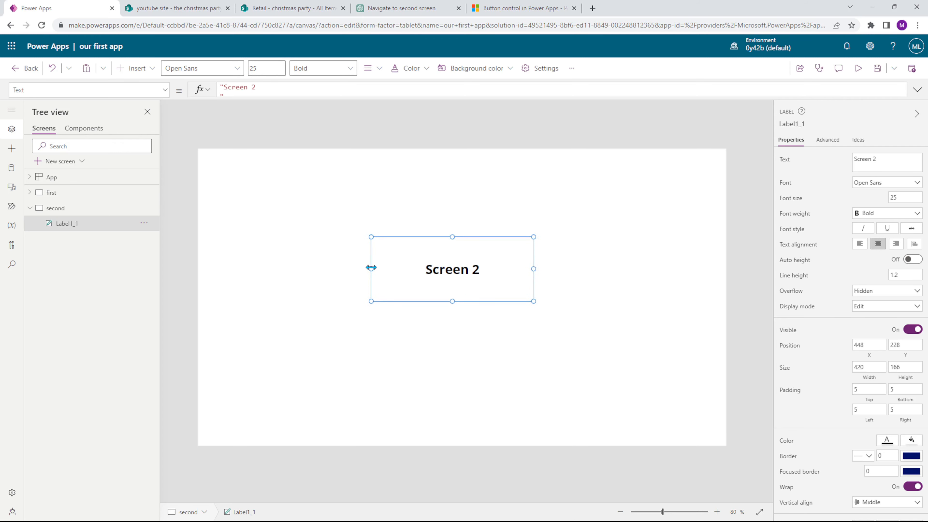
left_click_drag(371, 268, 321, 268)
left_click_drag(534, 269, 603, 269)
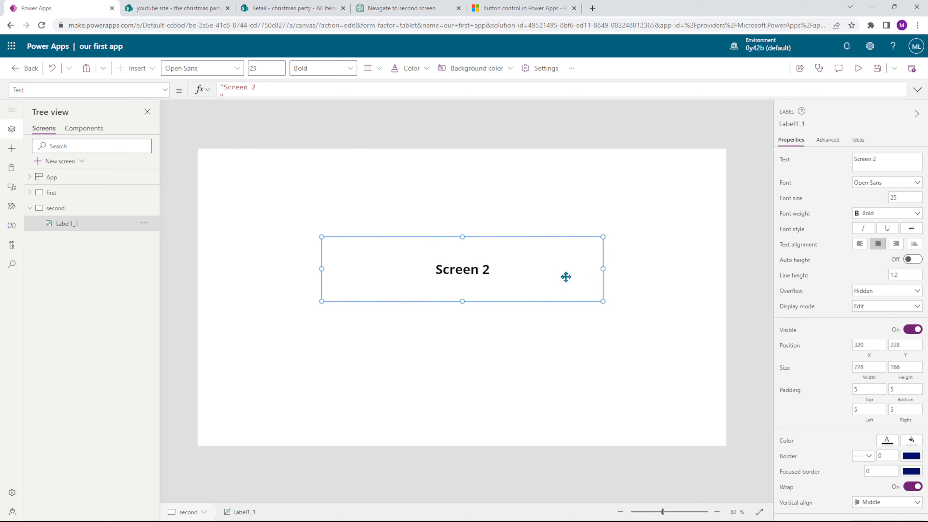
left_click_drag(462, 301, 462, 324)
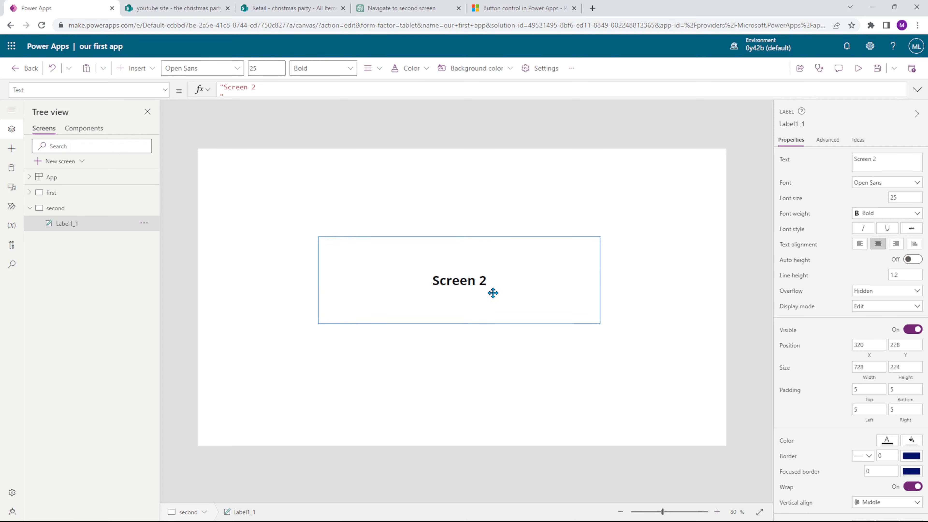
left_click_drag(493, 293, 489, 293)
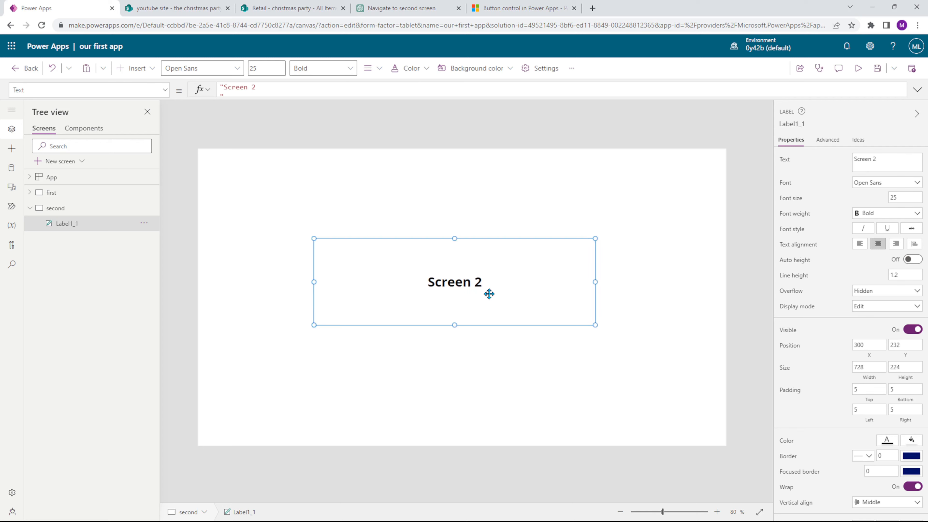
Change the second screen's label text to "Success!"
triple_click(235, 87)
left_click(259, 86)
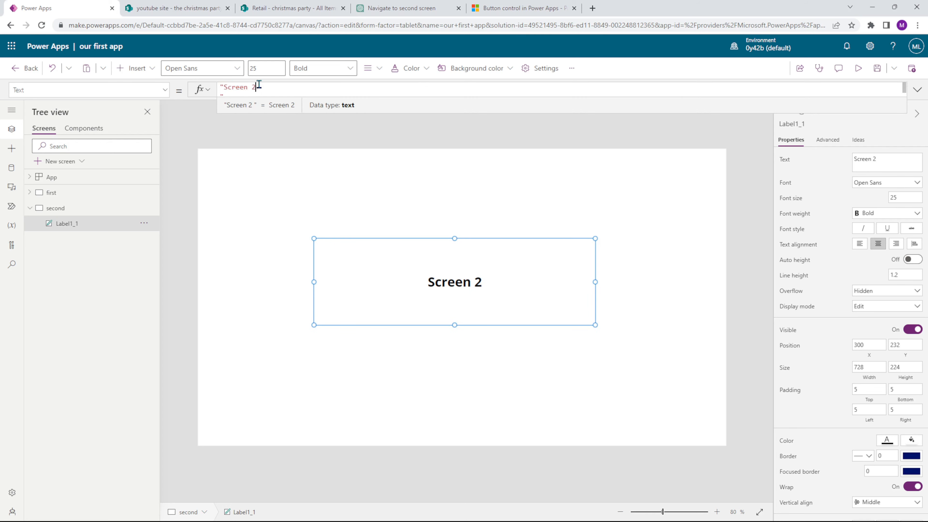
key("BackSpace")
key("BackSpace")
key("BackSpace")
key("BackSpace")
key("BackSpace")
key("BackSpace")
key("BackSpace")
type("u")
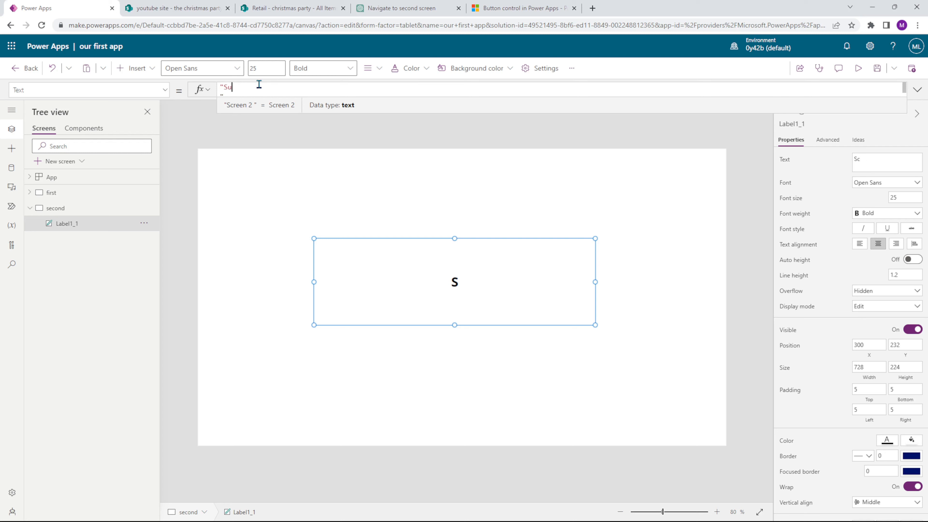
type("ccess!")
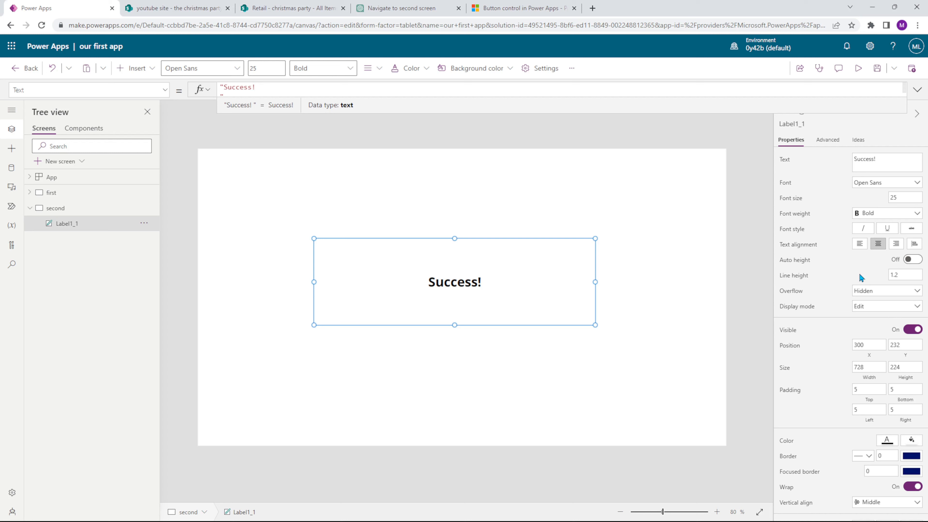
Set the Success! label's font size to 55 and deselect the label
left_click(903, 197)
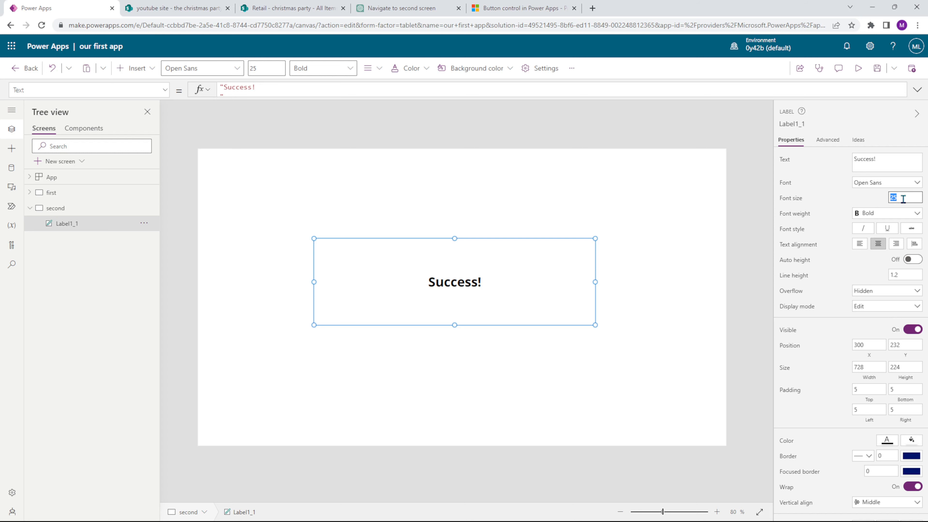
type("55")
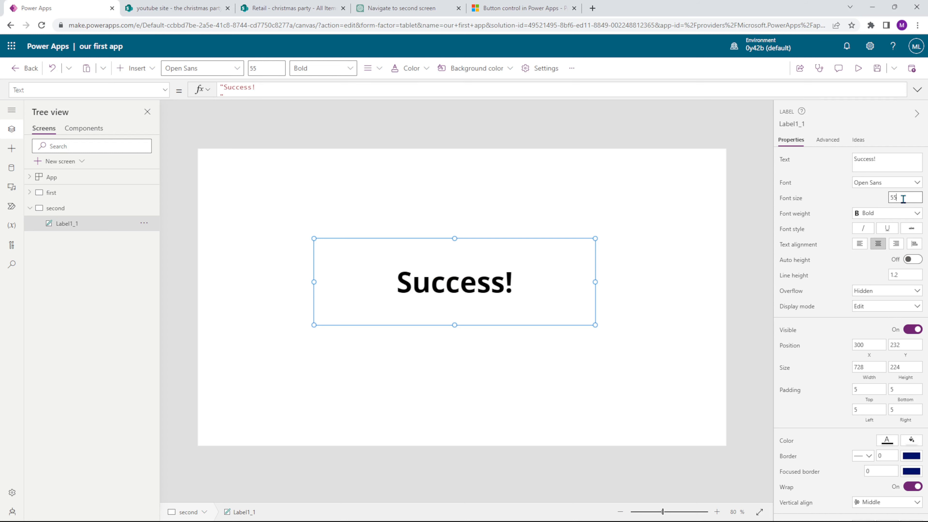
left_click(861, 199)
left_click(499, 219)
left_click(471, 274)
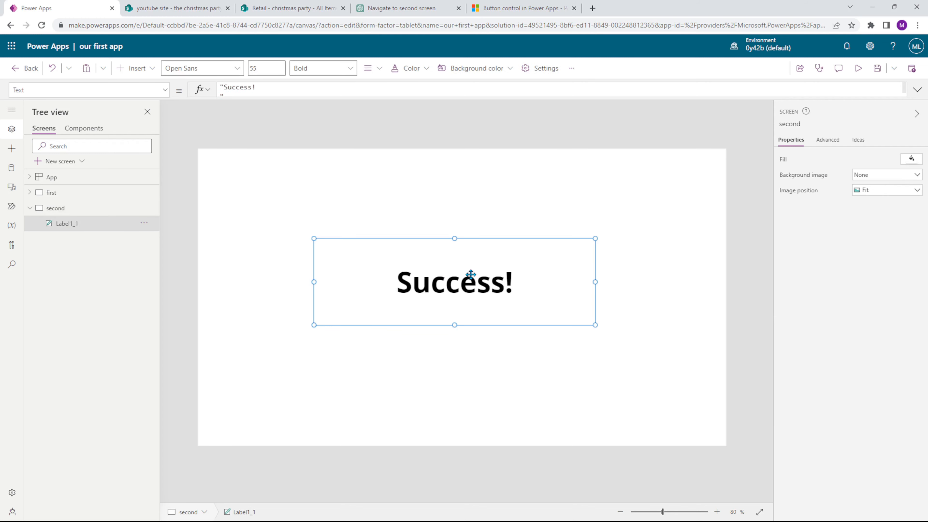
left_click(402, 203)
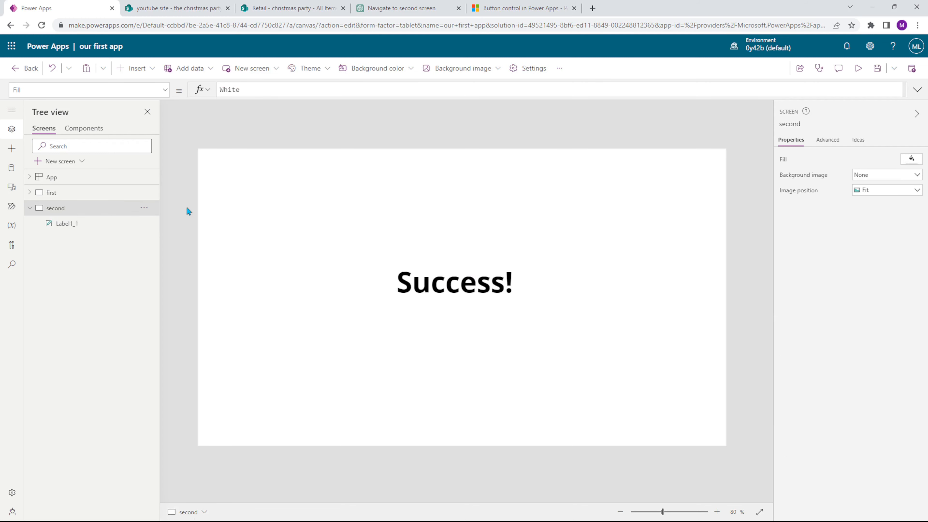
Set the OnSuccess property of the first screen's form to Navigate(second) and save the app
left_click(107, 194)
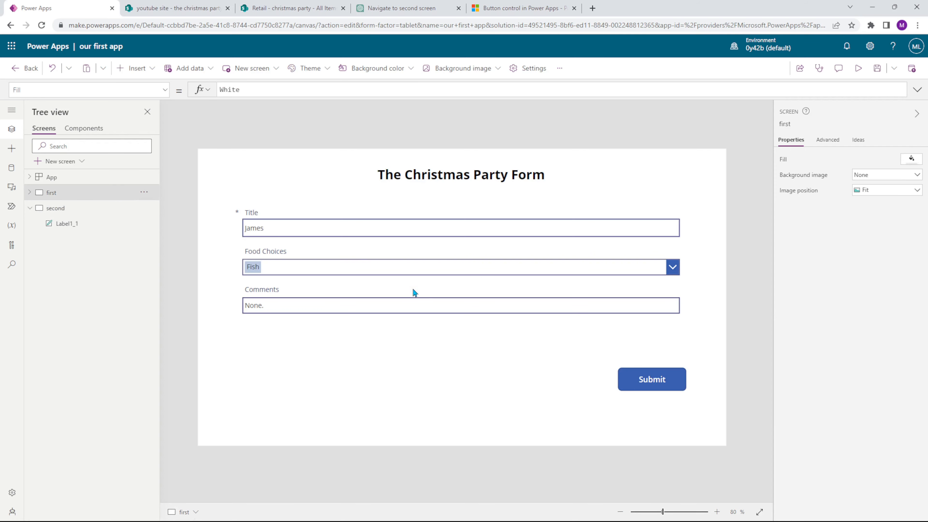
left_click(458, 328)
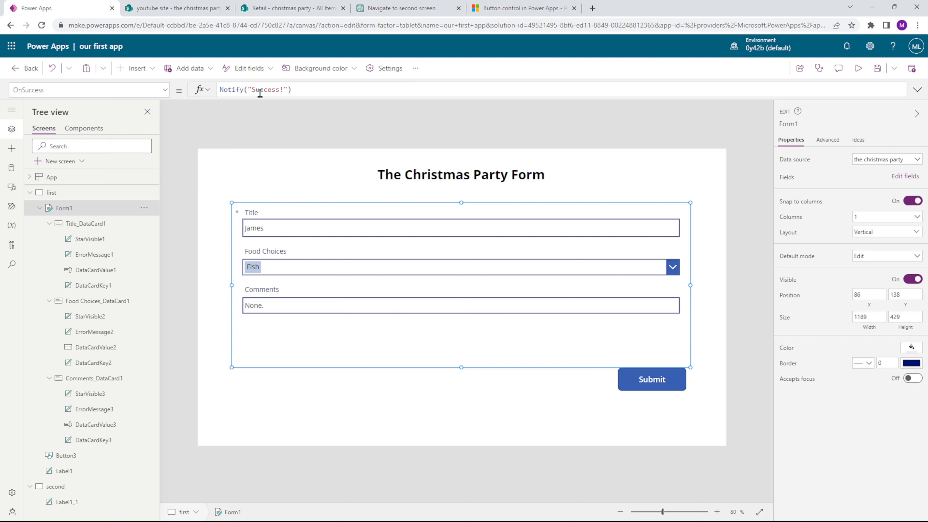
triple_click(237, 91)
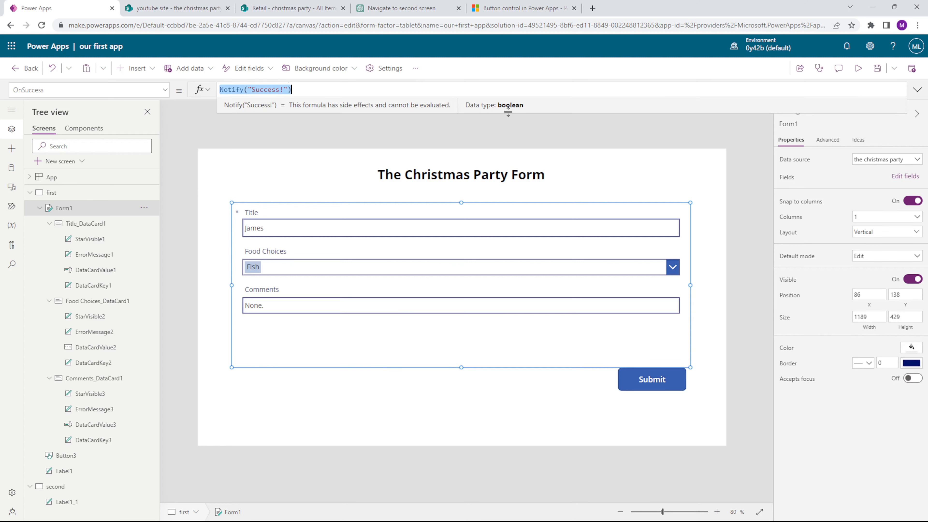
type("Navigate")
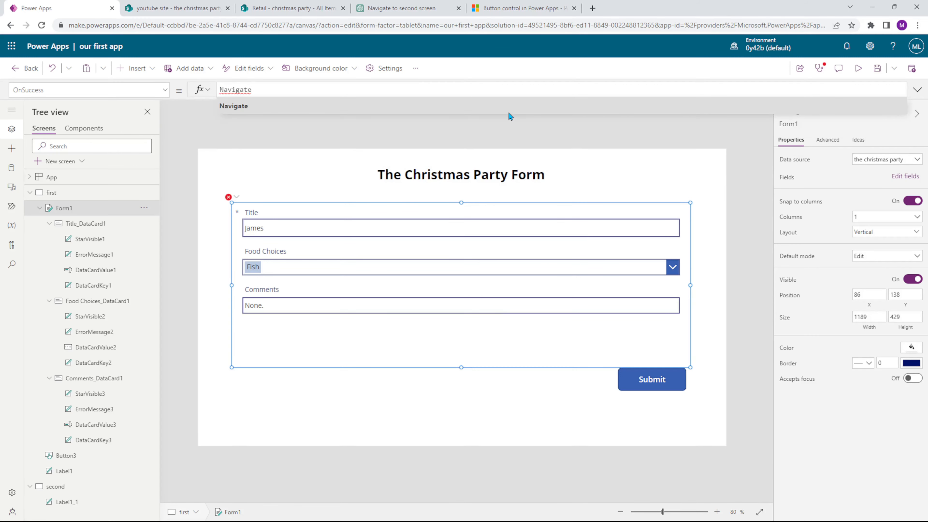
type("(")
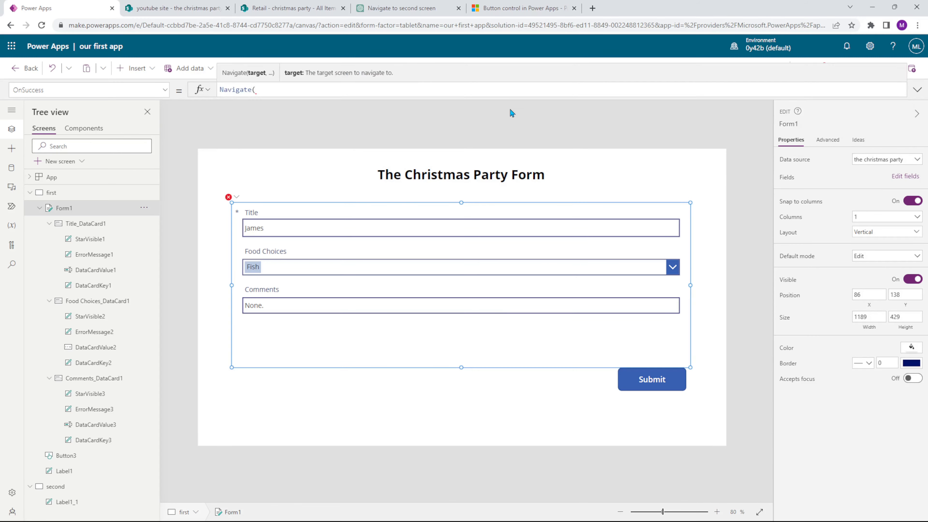
type("second")
left_click(243, 106)
type(")")
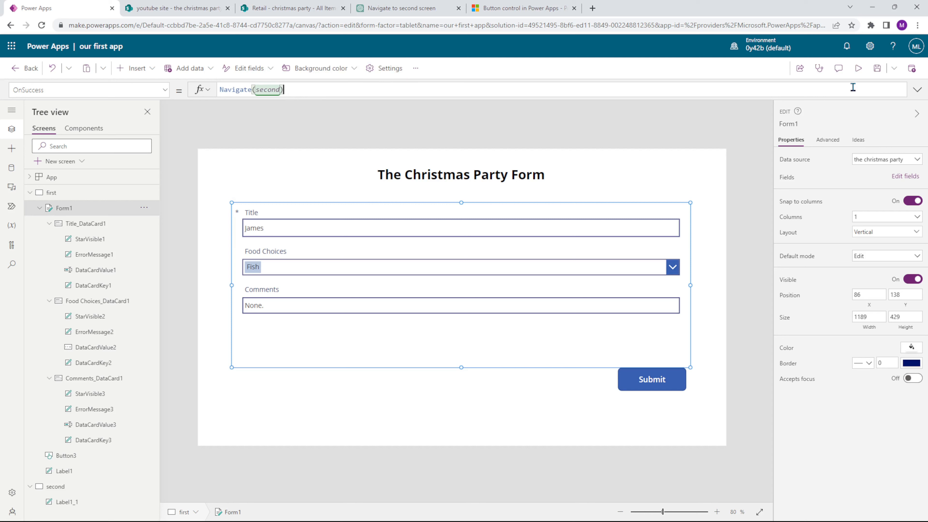
left_click(878, 68)
left_click(339, 178)
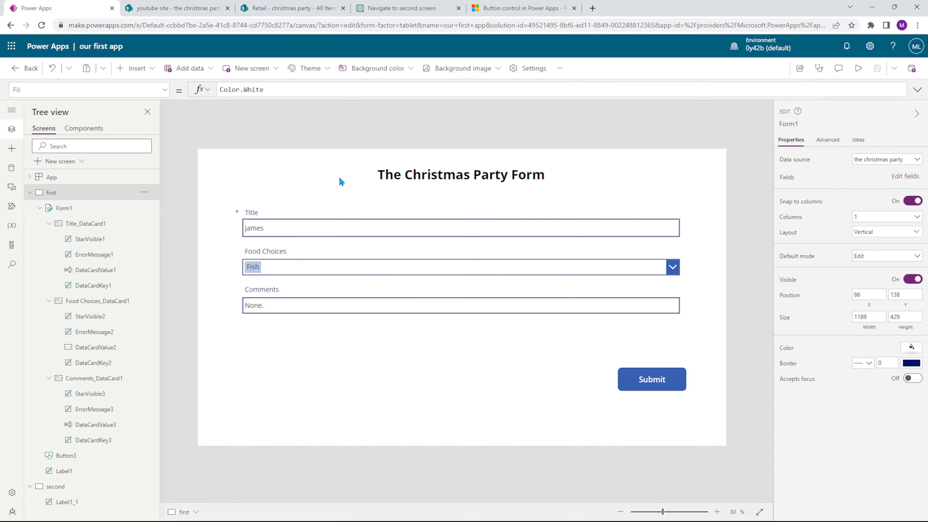
Preview the app, enter a different first name in the Title field, choose Pizza as the food and submit the form
left_click(860, 69)
left_click(207, 182)
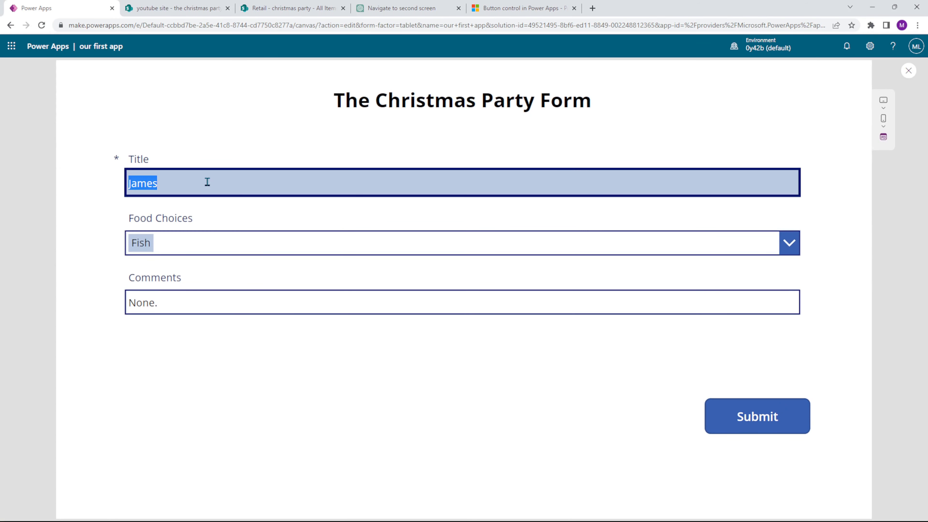
key("BackSpace")
type("Adam")
left_click(664, 252)
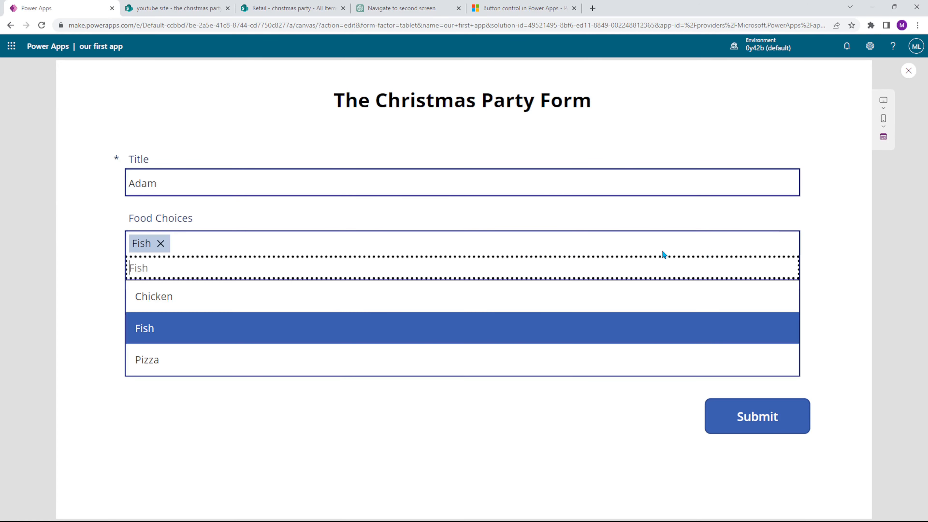
left_click(222, 355)
left_click(206, 311)
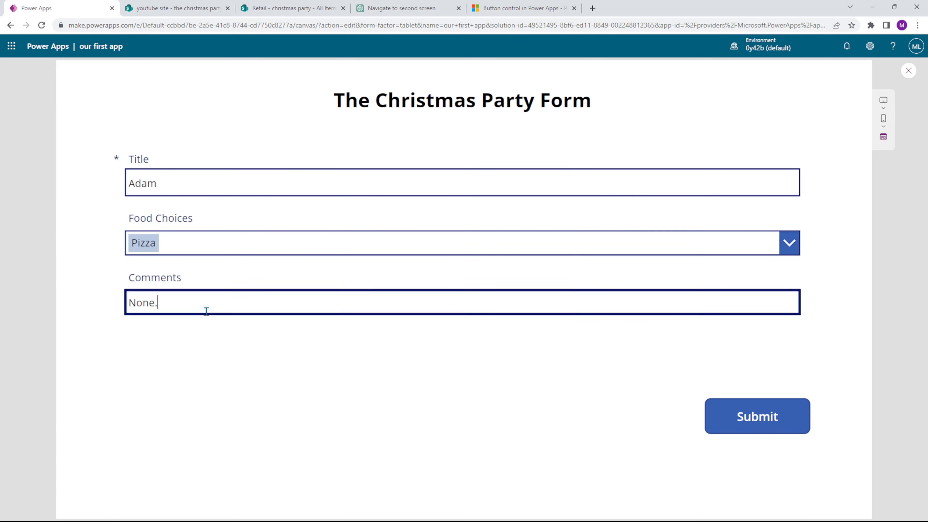
left_click(382, 380)
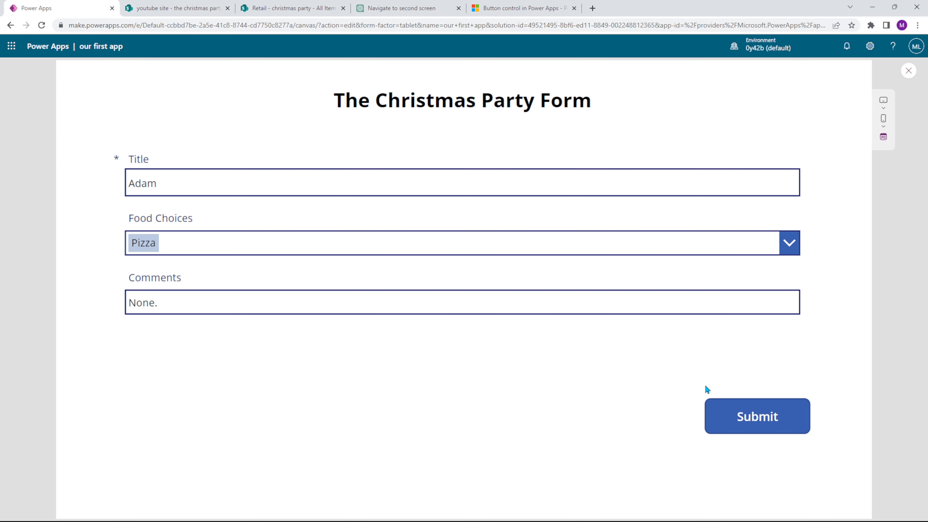
left_click(758, 422)
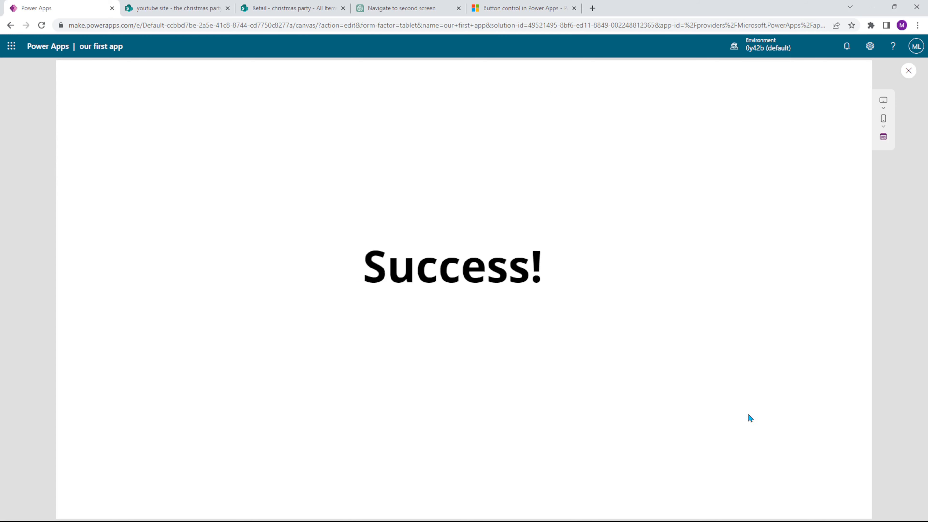